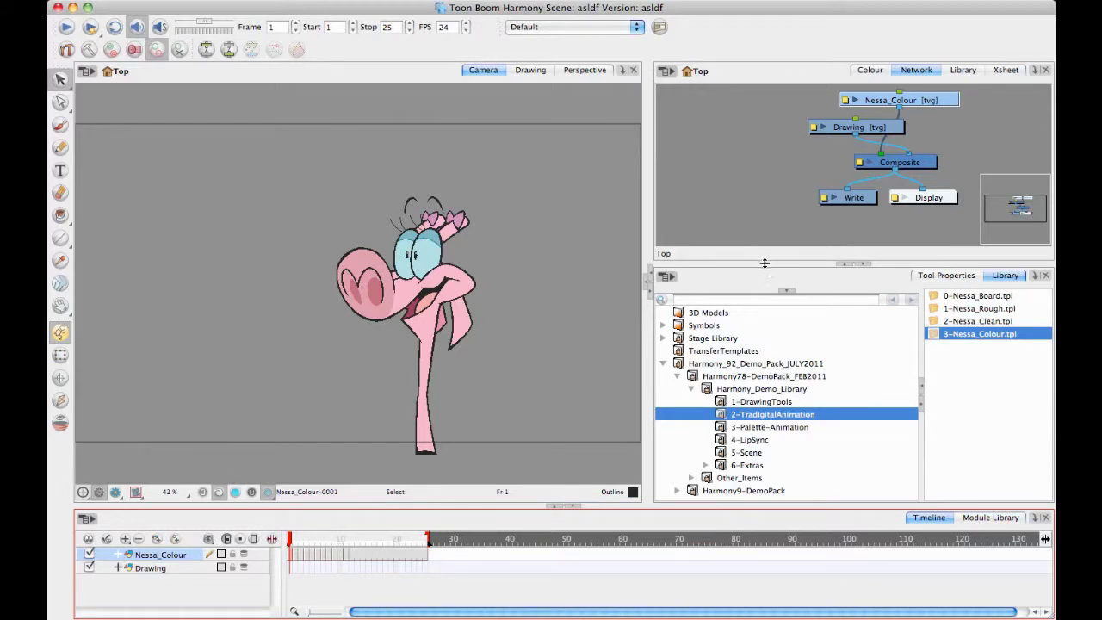
Step: Enlarge the Network view and place the Drawing node right of Nessa_Colour above Composite
{"action": "left_click_drag", "start_coordinate": [764, 265], "coordinate": [750, 283]}
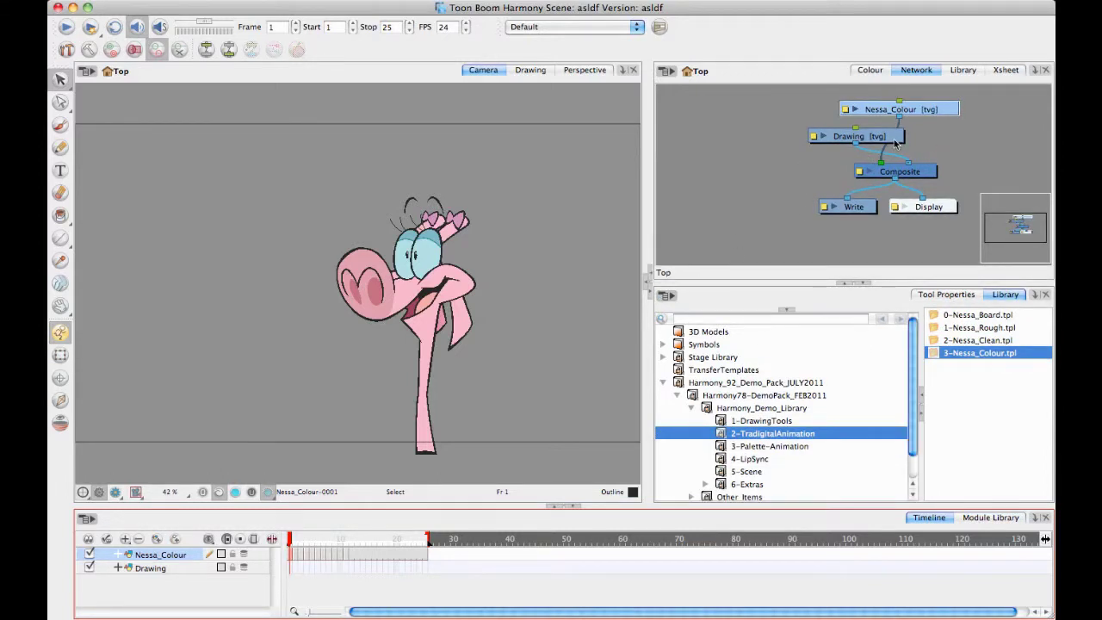
{"action": "mouse_move", "coordinate": [896, 142]}
{"action": "left_mouse_down"}
{"action": "mouse_move", "coordinate": [975, 140]}
{"action": "mouse_move", "coordinate": [886, 120]}
{"action": "left_mouse_up"}
{"action": "left_click_drag", "start_coordinate": [950, 136], "coordinate": [962, 135]}
{"action": "left_click_drag", "start_coordinate": [851, 110], "coordinate": [864, 107]}
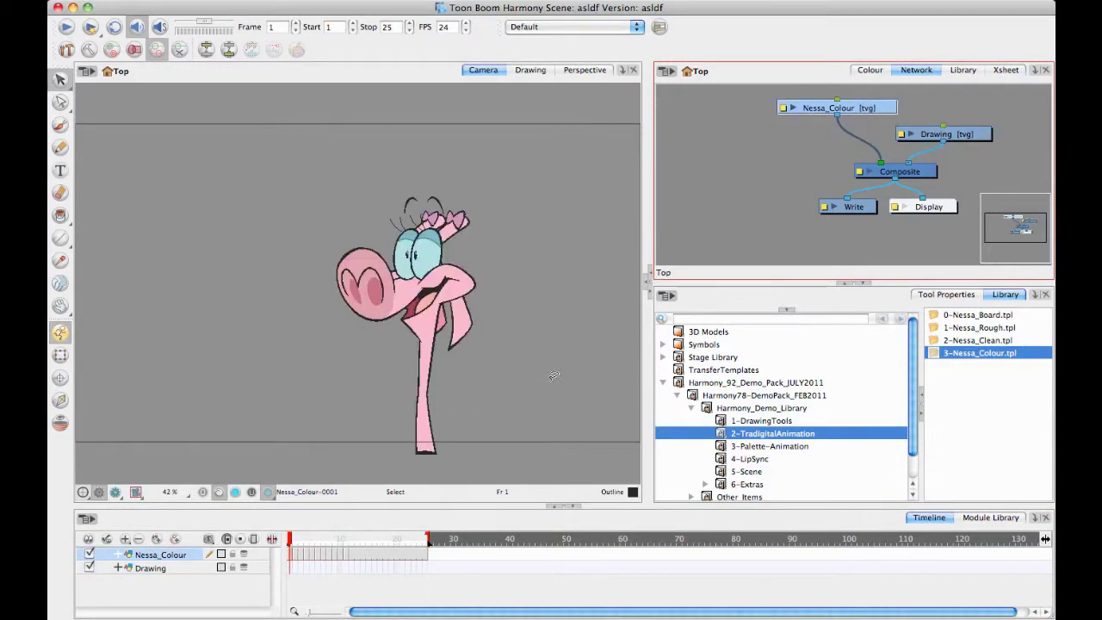
Step: Preview frames 1–8 on the timeline, then frame Nessa at frame 1 in the Drawing view
{"action": "left_click", "coordinate": [293, 542]}
{"action": "left_click_drag", "start_coordinate": [294, 547], "coordinate": [267, 564]}
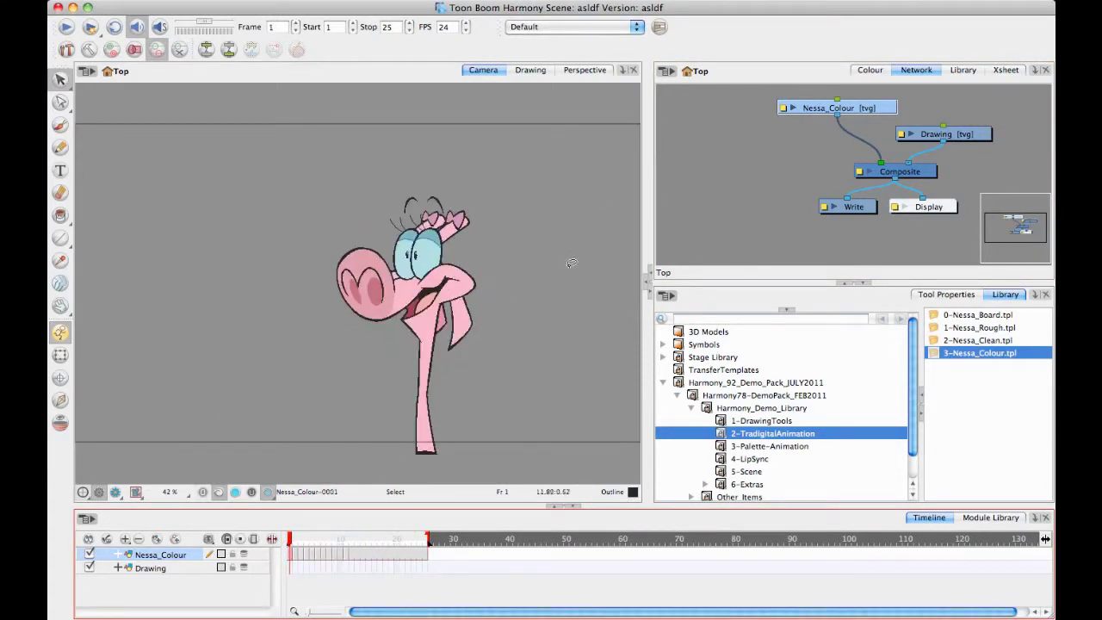
{"action": "mouse_move", "coordinate": [293, 549]}
{"action": "left_mouse_down"}
{"action": "mouse_move", "coordinate": [400, 554]}
{"action": "mouse_move", "coordinate": [288, 554]}
{"action": "left_mouse_up"}
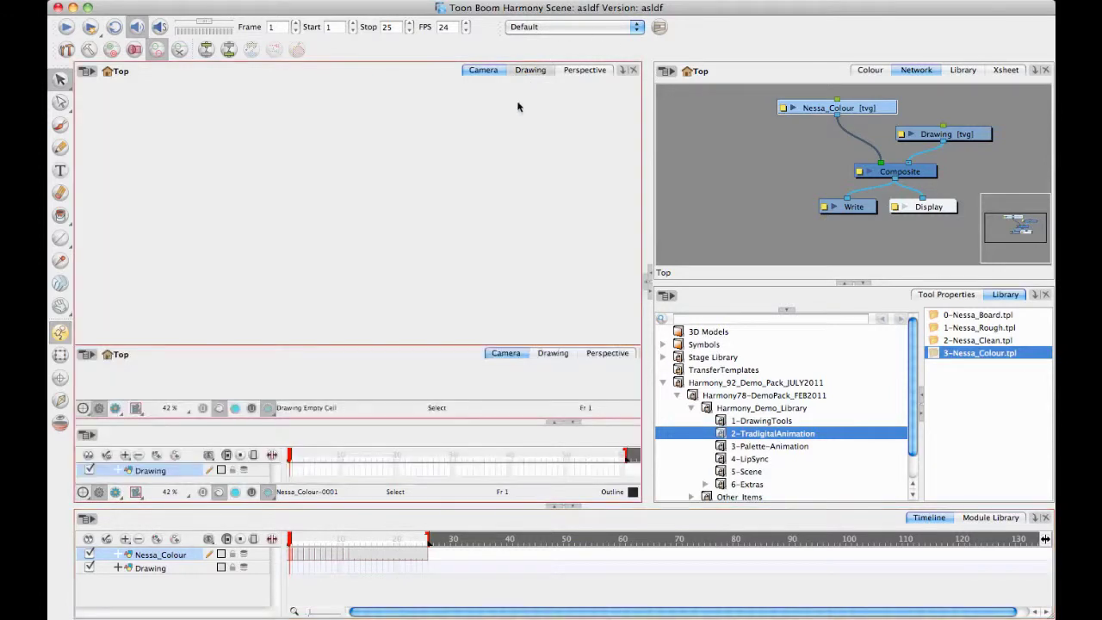
{"action": "left_click", "coordinate": [531, 70]}
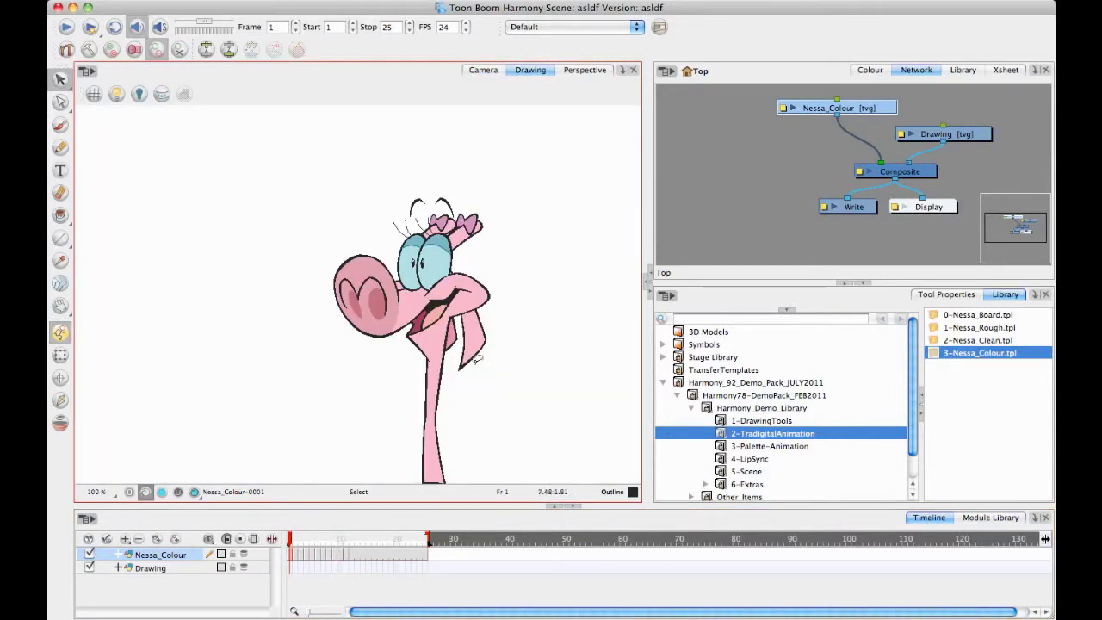
{"action": "left_click_drag", "start_coordinate": [472, 353], "coordinate": [469, 283]}
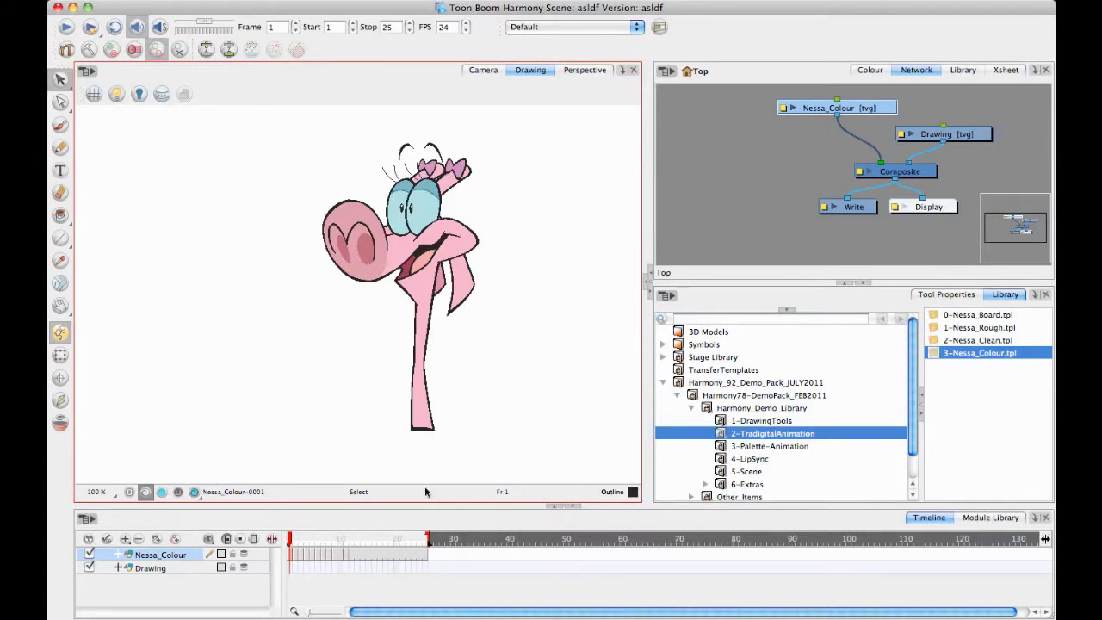
Step: Select the Brush tool and expand the palette's colour list to fill the side panel
{"action": "left_click", "coordinate": [129, 493]}
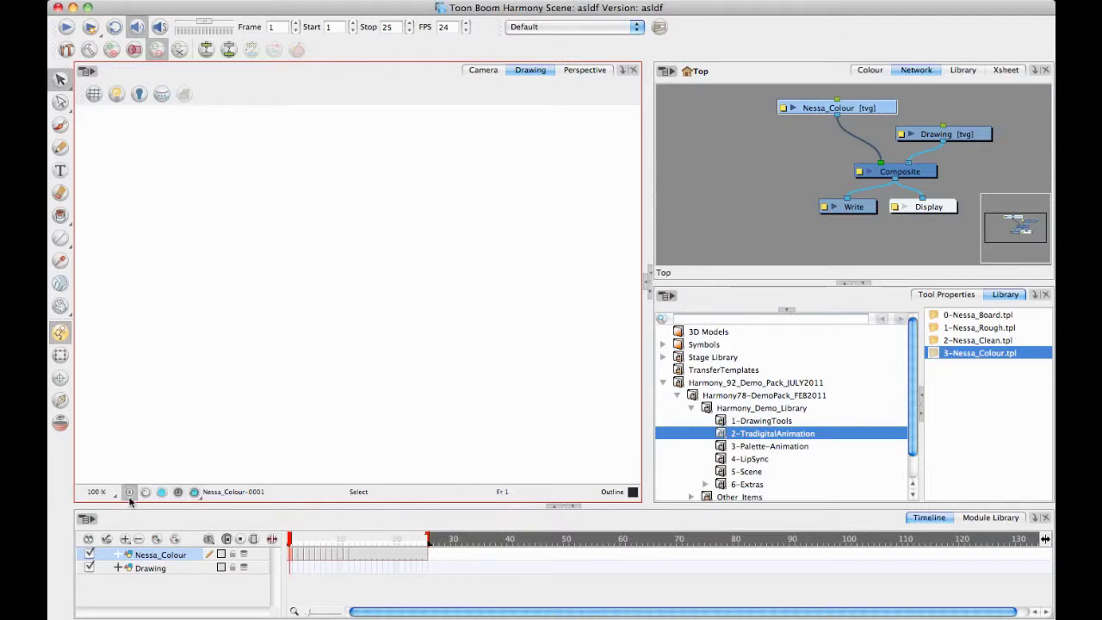
{"action": "left_click", "coordinate": [195, 492]}
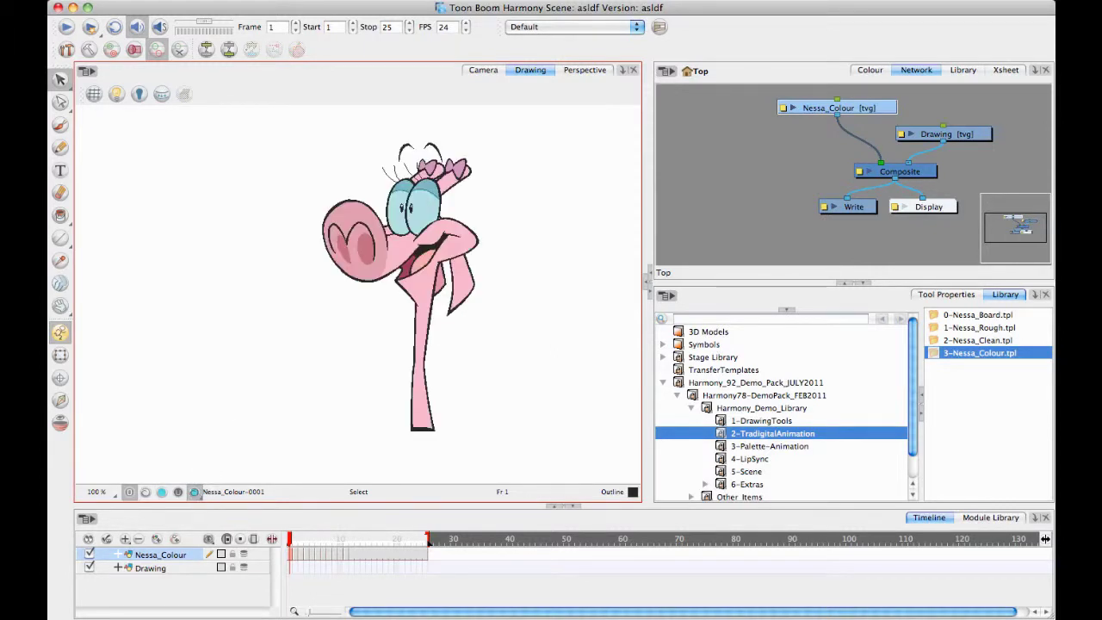
{"action": "left_click", "coordinate": [59, 125]}
{"action": "left_click", "coordinate": [870, 70]}
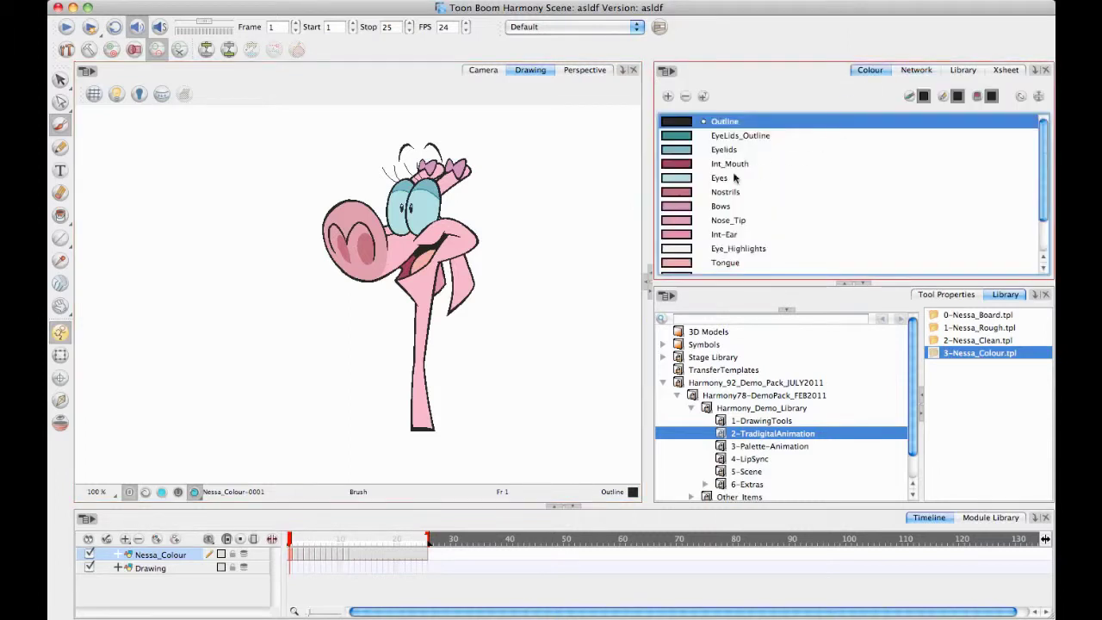
{"action": "left_click", "coordinate": [857, 281]}
Step: Add a New 0 palette colour set to RGB 25 with reduced alpha
{"action": "left_click", "coordinate": [668, 97]}
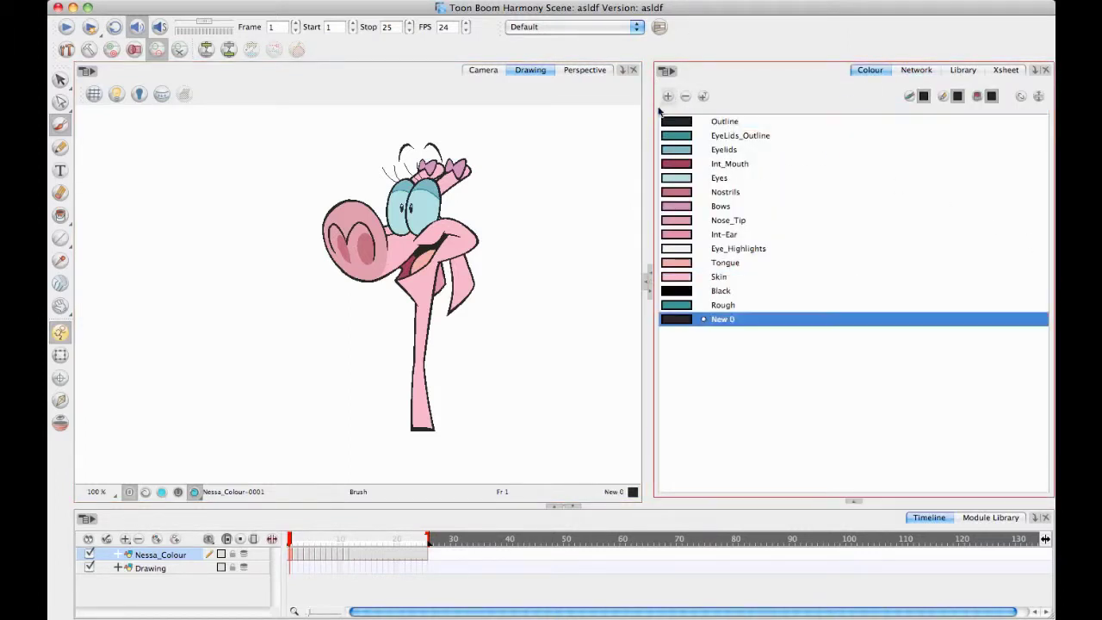
{"action": "double_click", "coordinate": [680, 320]}
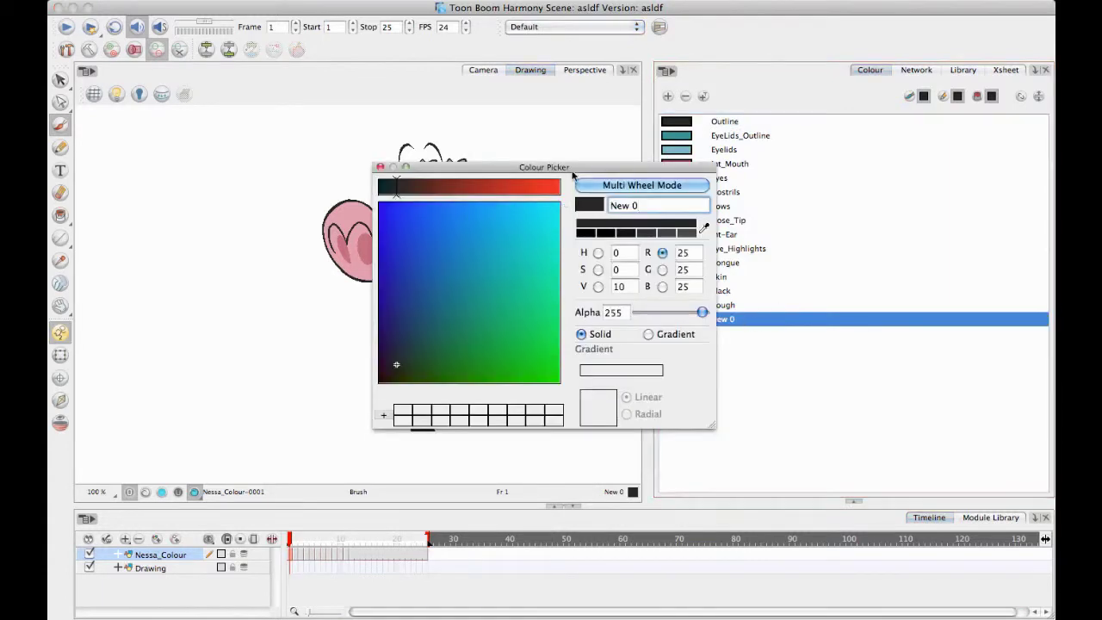
{"action": "left_click_drag", "start_coordinate": [573, 174], "coordinate": [823, 145]}
{"action": "left_click_drag", "start_coordinate": [950, 285], "coordinate": [927, 286]}
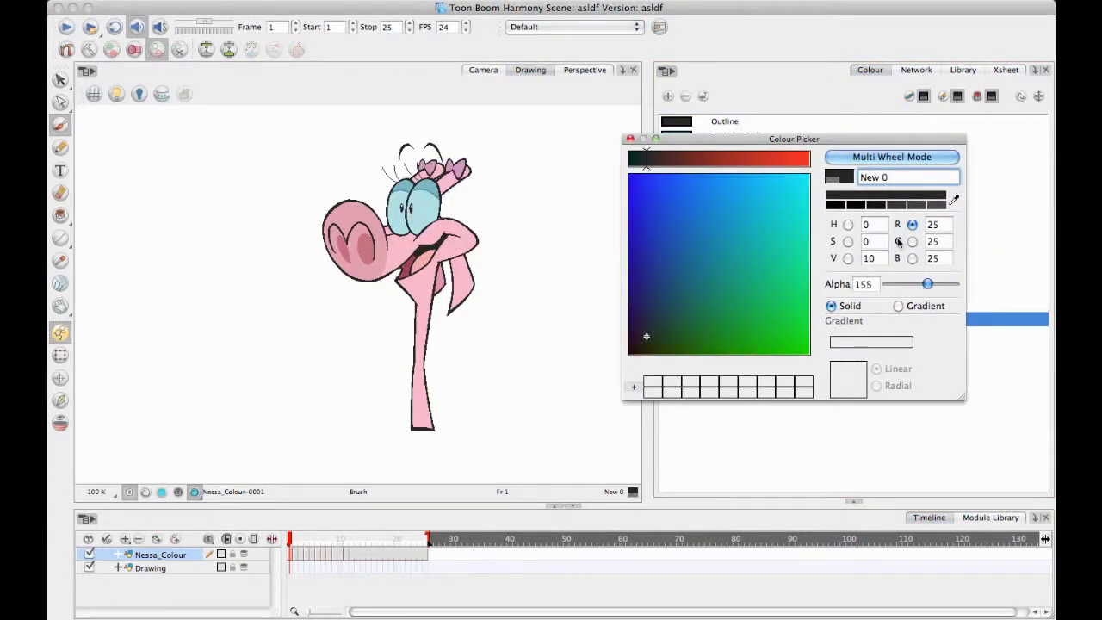
Step: Paint grey strokes behind the snout, then make New 0 fully opaque and paint black hair strokes
{"action": "left_click", "coordinate": [319, 209]}
{"action": "mouse_move", "coordinate": [337, 193]}
{"action": "left_mouse_down"}
{"action": "mouse_move", "coordinate": [323, 267]}
{"action": "mouse_move", "coordinate": [329, 248]}
{"action": "left_mouse_up"}
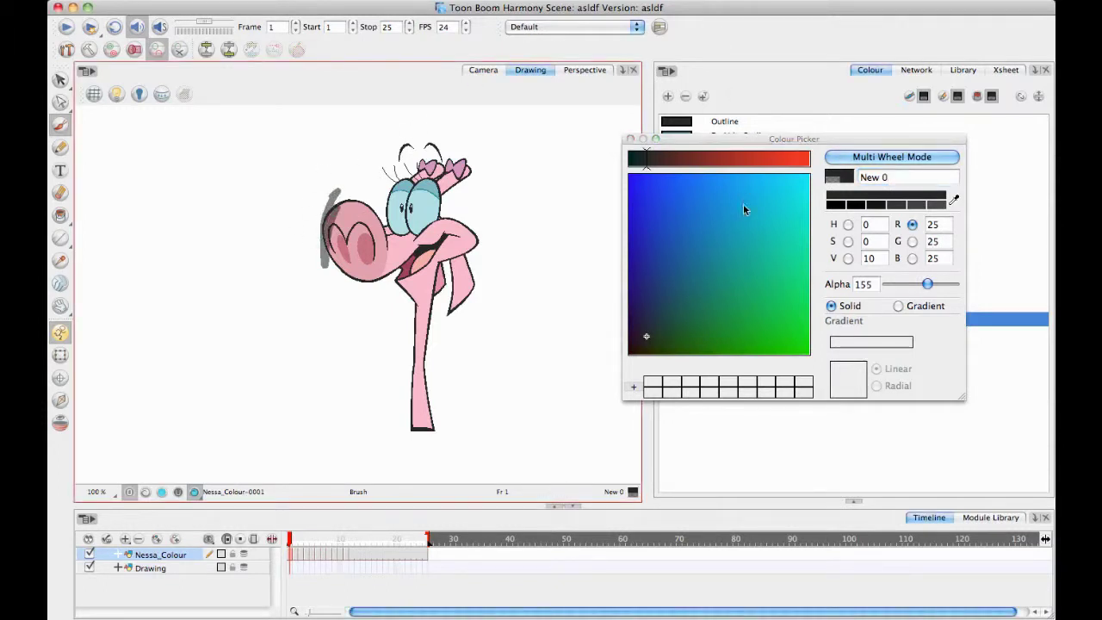
{"action": "left_click_drag", "start_coordinate": [928, 284], "coordinate": [954, 284]}
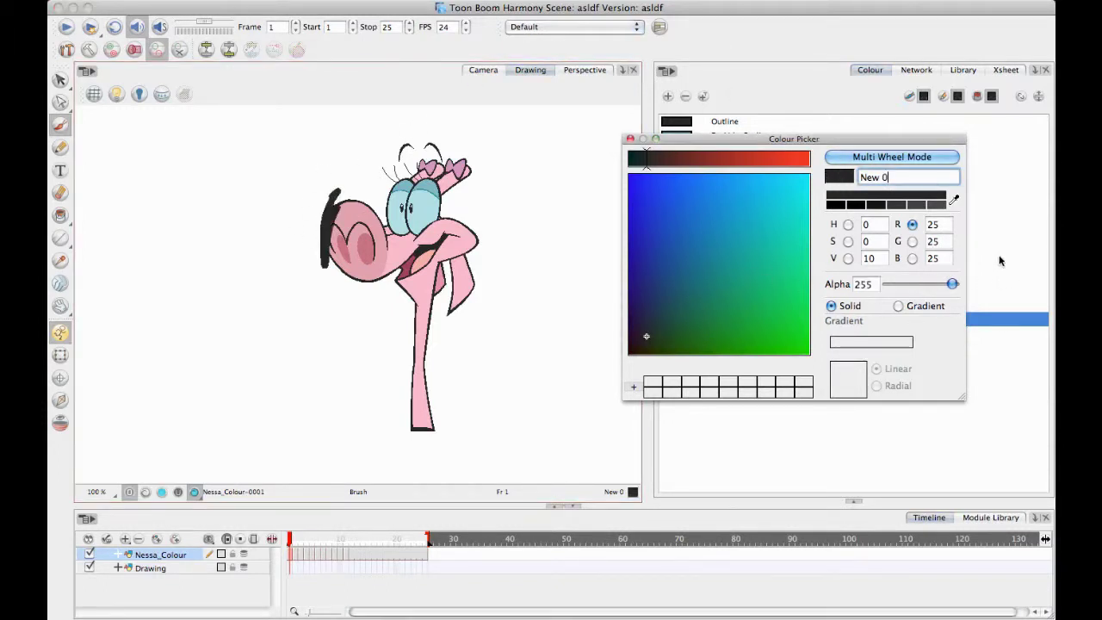
{"action": "left_click", "coordinate": [336, 202]}
{"action": "mouse_move", "coordinate": [332, 189]}
{"action": "left_mouse_down"}
{"action": "mouse_move", "coordinate": [353, 207]}
{"action": "mouse_move", "coordinate": [356, 190]}
{"action": "left_mouse_up"}
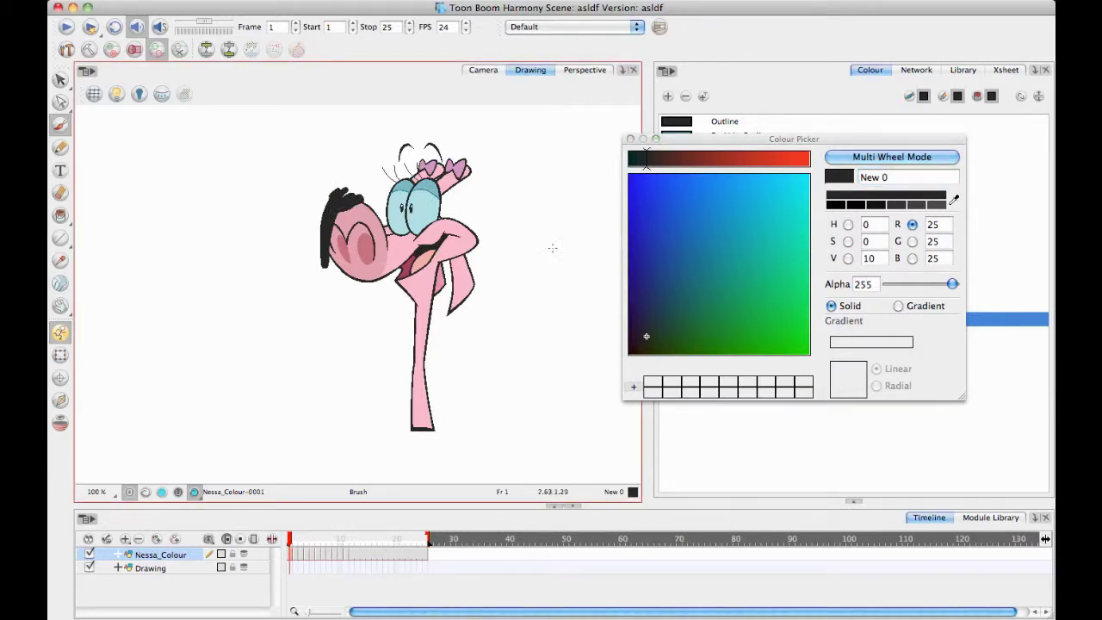
Step: Undo the hair strokes and paint thick black strokes above the snout and down the neck
{"action": "left_click", "coordinate": [630, 139]}
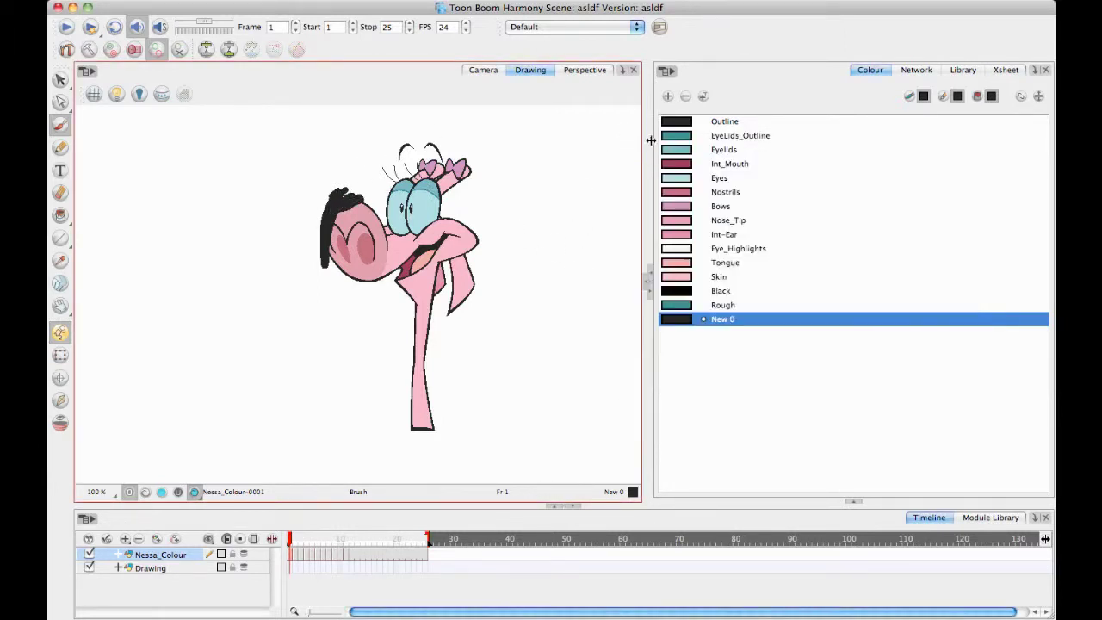
{"action": "key", "text": "super+z"}
{"action": "key", "text": "super+z"}
{"action": "scroll", "coordinate": [319, 288], "scroll_direction": "up", "scroll_amount": 2}
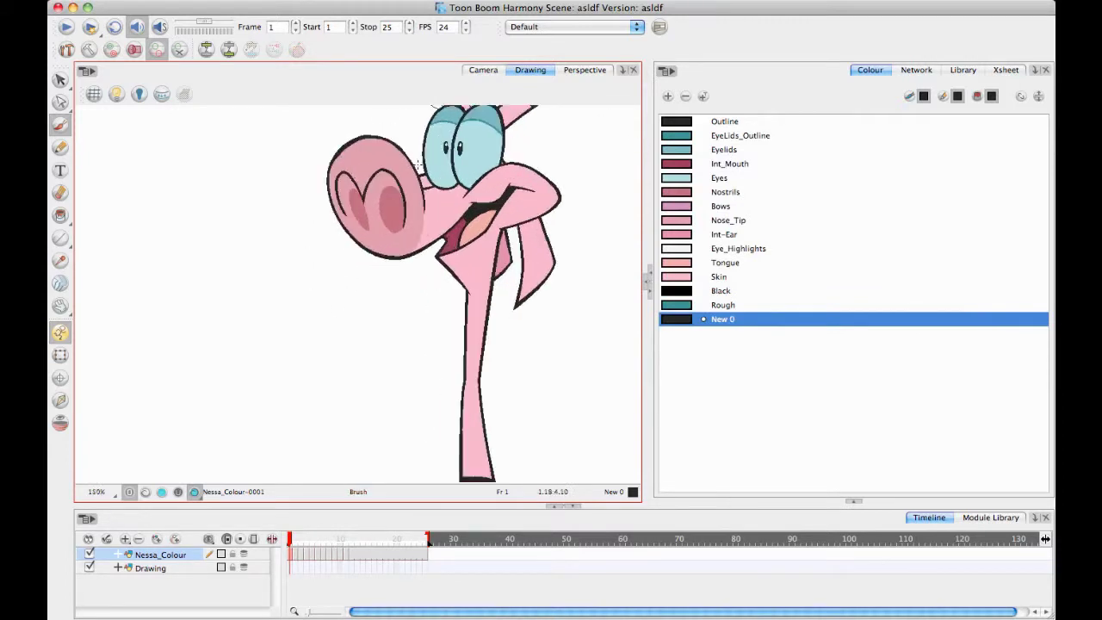
{"action": "scroll", "coordinate": [381, 231], "scroll_direction": "up", "scroll_amount": 3}
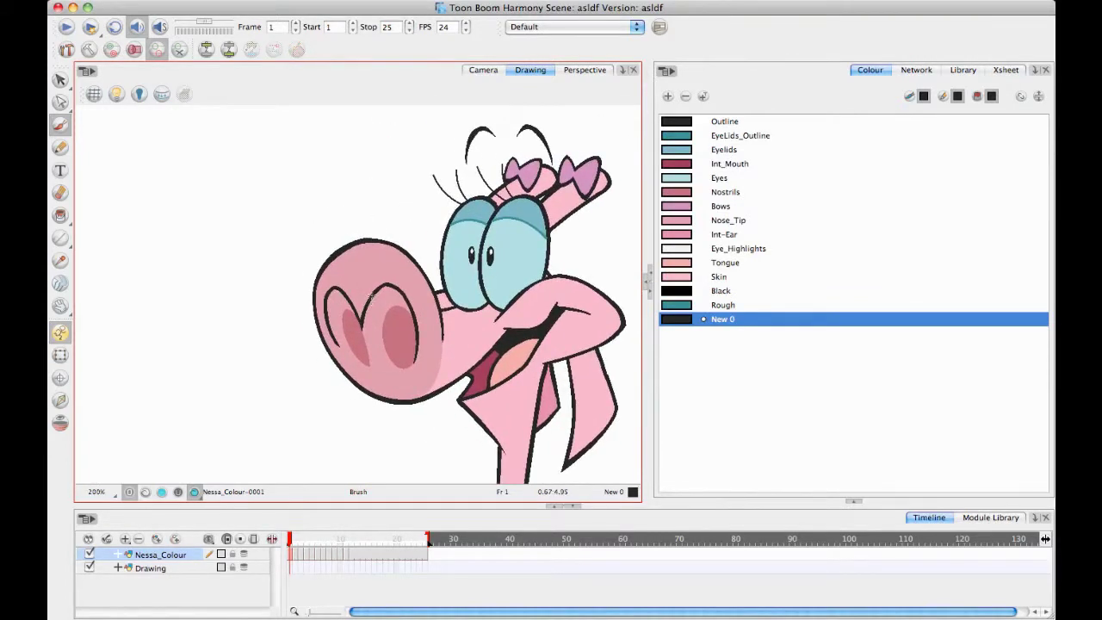
{"action": "mouse_move", "coordinate": [372, 227]}
{"action": "left_mouse_down"}
{"action": "mouse_move", "coordinate": [328, 277]}
{"action": "mouse_move", "coordinate": [324, 329]}
{"action": "mouse_move", "coordinate": [342, 391]}
{"action": "mouse_move", "coordinate": [330, 307]}
{"action": "mouse_move", "coordinate": [343, 264]}
{"action": "mouse_move", "coordinate": [398, 205]}
{"action": "left_mouse_up"}
{"action": "scroll", "coordinate": [448, 344], "scroll_direction": "down", "scroll_amount": 5}
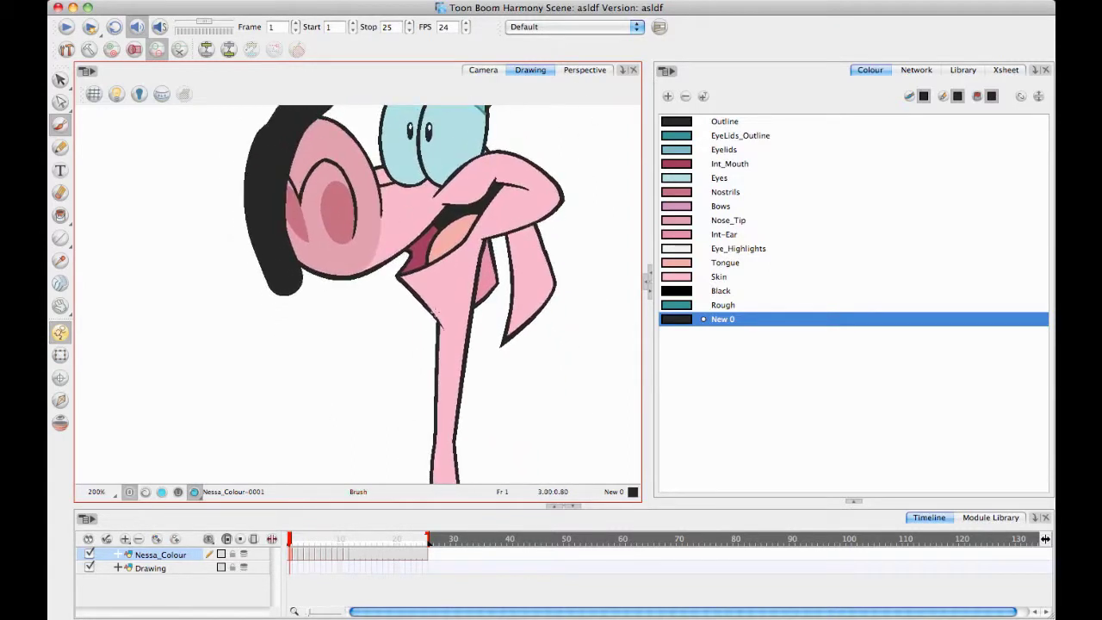
{"action": "mouse_move", "coordinate": [383, 293]}
{"action": "left_mouse_down"}
{"action": "mouse_move", "coordinate": [392, 278]}
{"action": "mouse_move", "coordinate": [416, 283]}
{"action": "mouse_move", "coordinate": [430, 328]}
{"action": "mouse_move", "coordinate": [422, 476]}
{"action": "left_mouse_up"}
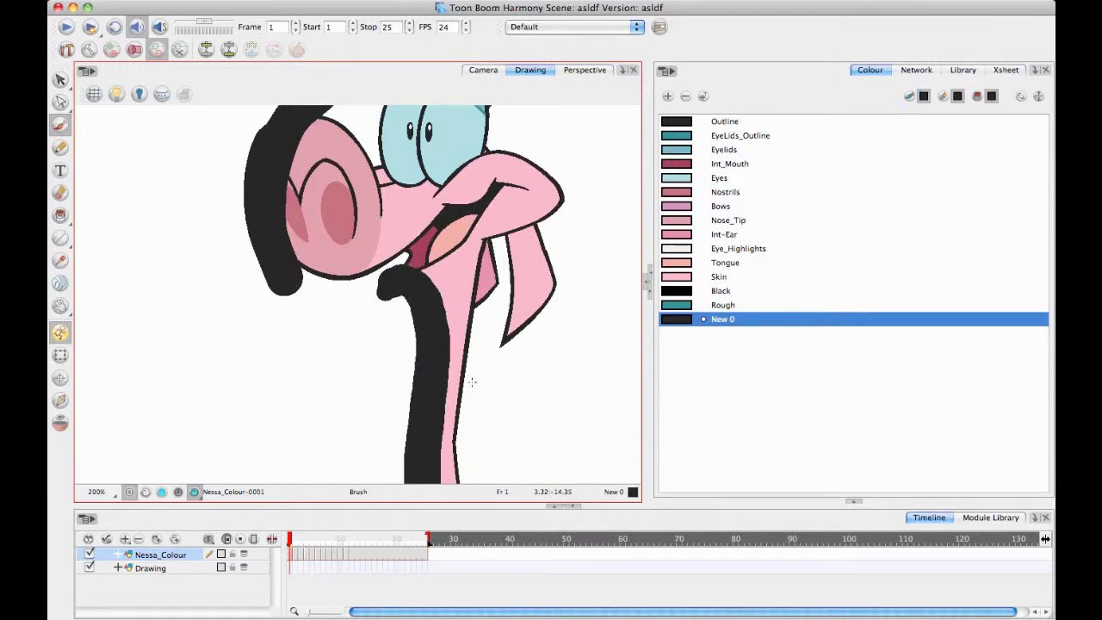
Step: Paint and thicken a black shaded area left of the eye
{"action": "scroll", "coordinate": [472, 385], "scroll_direction": "down", "scroll_amount": 4}
{"action": "scroll", "coordinate": [471, 362], "scroll_direction": "up", "scroll_amount": 7}
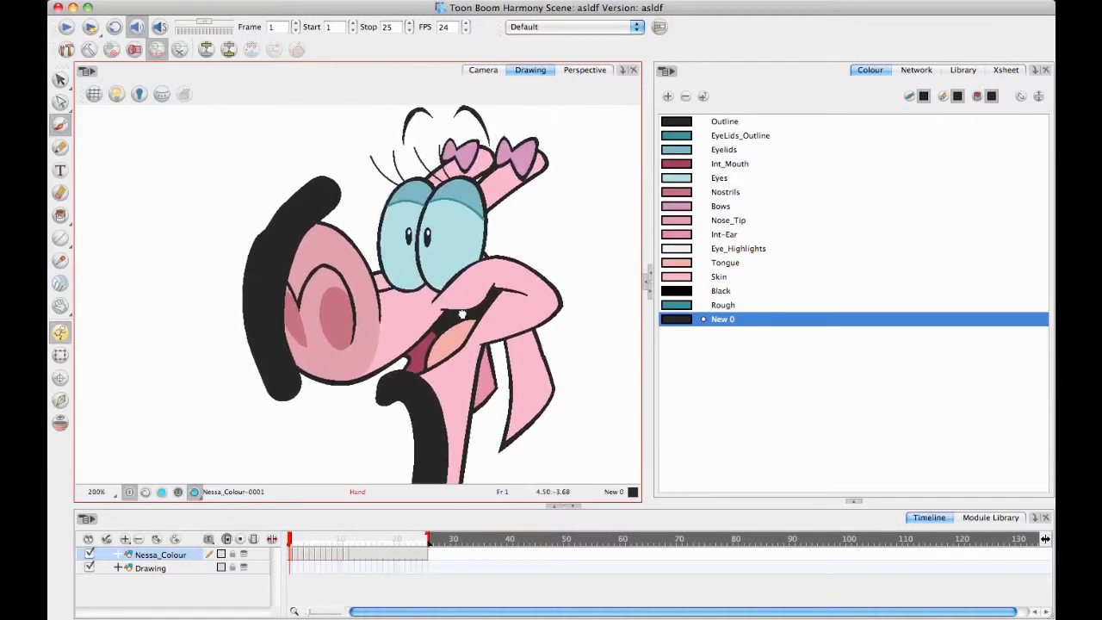
{"action": "scroll", "coordinate": [467, 330], "scroll_direction": "up", "scroll_amount": 2}
{"action": "mouse_move", "coordinate": [382, 250]}
{"action": "left_mouse_down"}
{"action": "mouse_move", "coordinate": [383, 298]}
{"action": "mouse_move", "coordinate": [389, 243]}
{"action": "mouse_move", "coordinate": [497, 176]}
{"action": "left_mouse_up"}
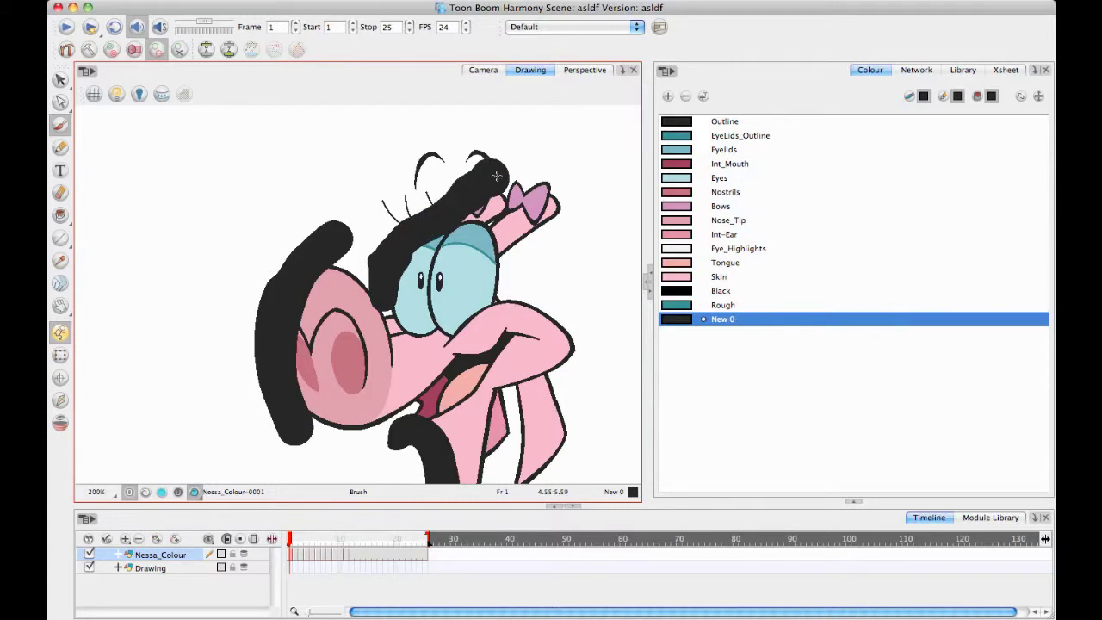
{"action": "mouse_move", "coordinate": [387, 292]}
{"action": "left_mouse_down"}
{"action": "mouse_move", "coordinate": [455, 190]}
{"action": "mouse_move", "coordinate": [510, 167]}
{"action": "mouse_move", "coordinate": [476, 191]}
{"action": "left_mouse_up"}
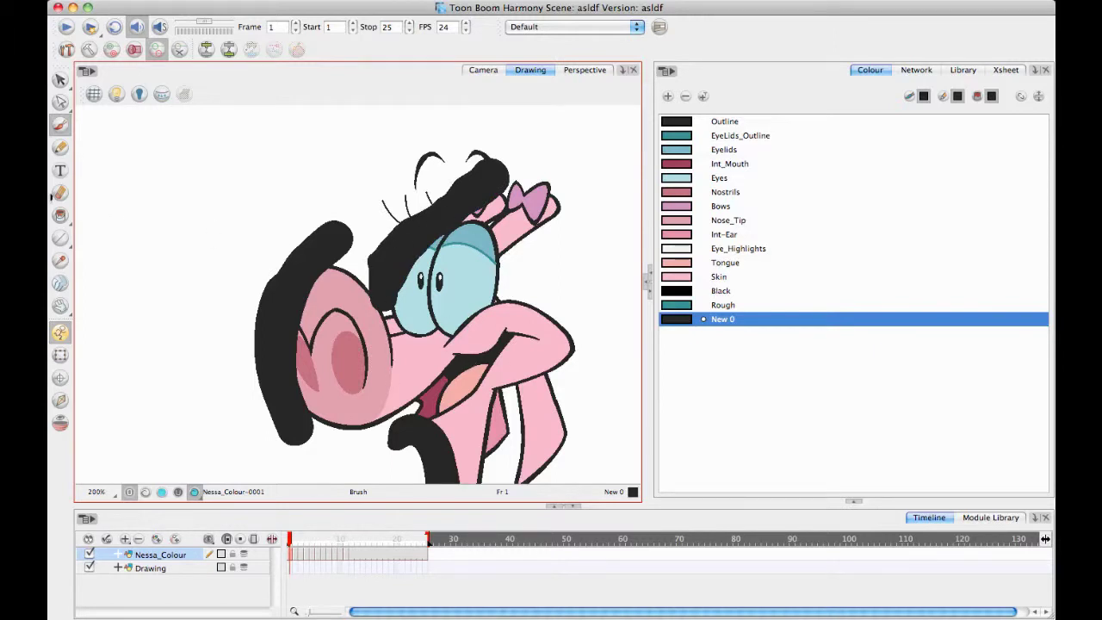
Step: Try erasing a patch near the ear, then undo the erase
{"action": "left_click", "coordinate": [61, 193]}
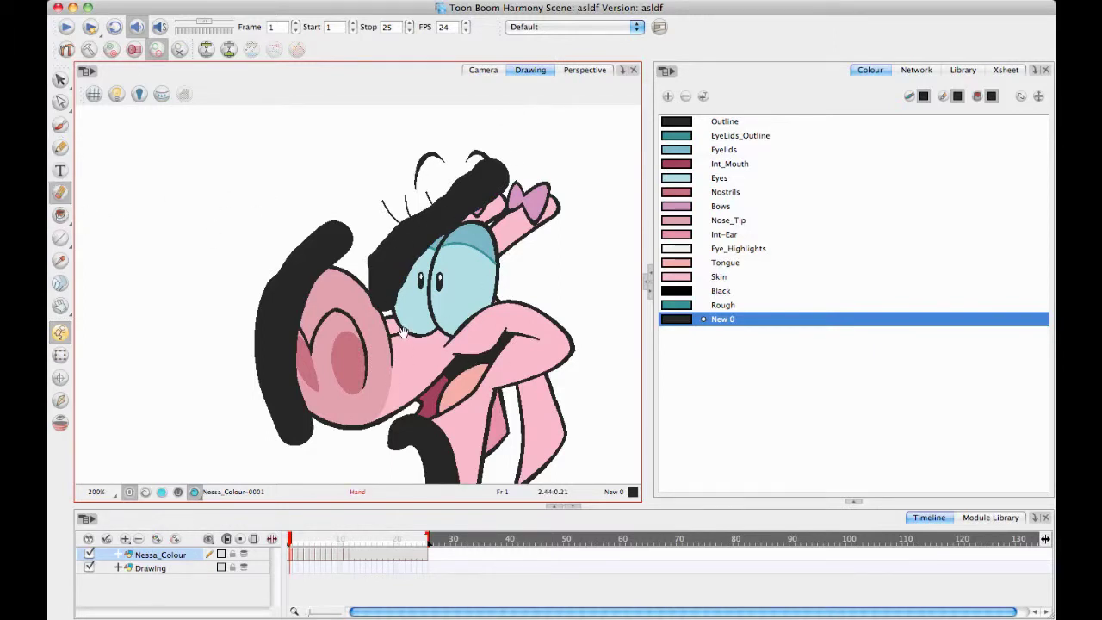
{"action": "scroll", "coordinate": [406, 326], "scroll_direction": "down", "scroll_amount": 3}
{"action": "scroll", "coordinate": [407, 327], "scroll_direction": "left", "scroll_amount": 1}
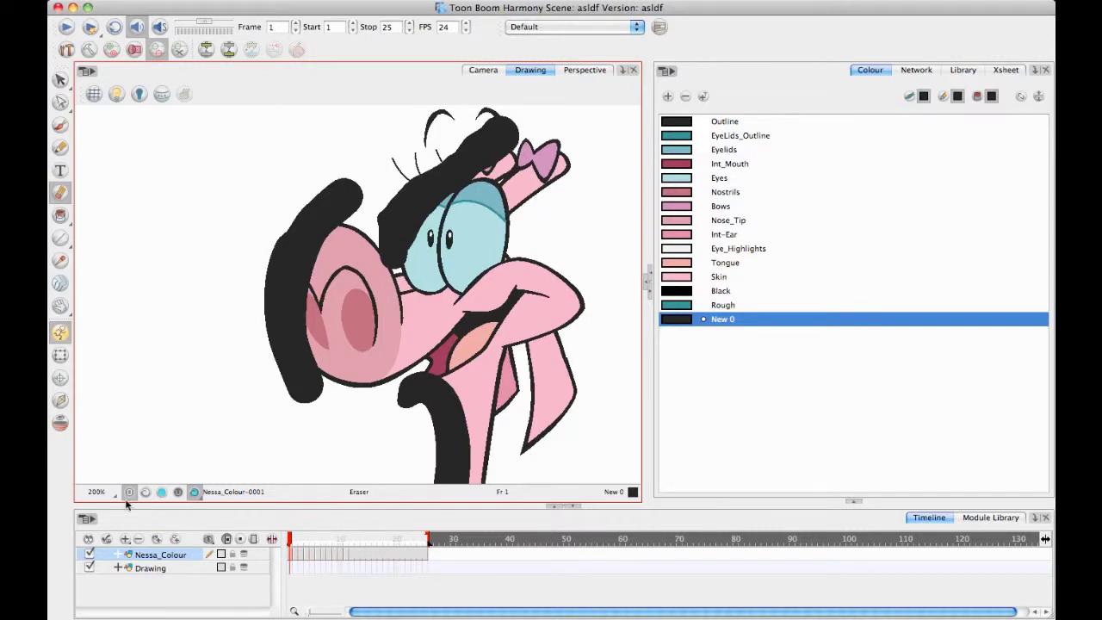
{"action": "mouse_move", "coordinate": [372, 277]}
{"action": "left_mouse_down"}
{"action": "mouse_move", "coordinate": [369, 257]}
{"action": "mouse_move", "coordinate": [389, 274]}
{"action": "left_mouse_up"}
{"action": "key", "text": "super+z"}
{"action": "scroll", "coordinate": [379, 250], "scroll_direction": "down", "scroll_amount": 5}
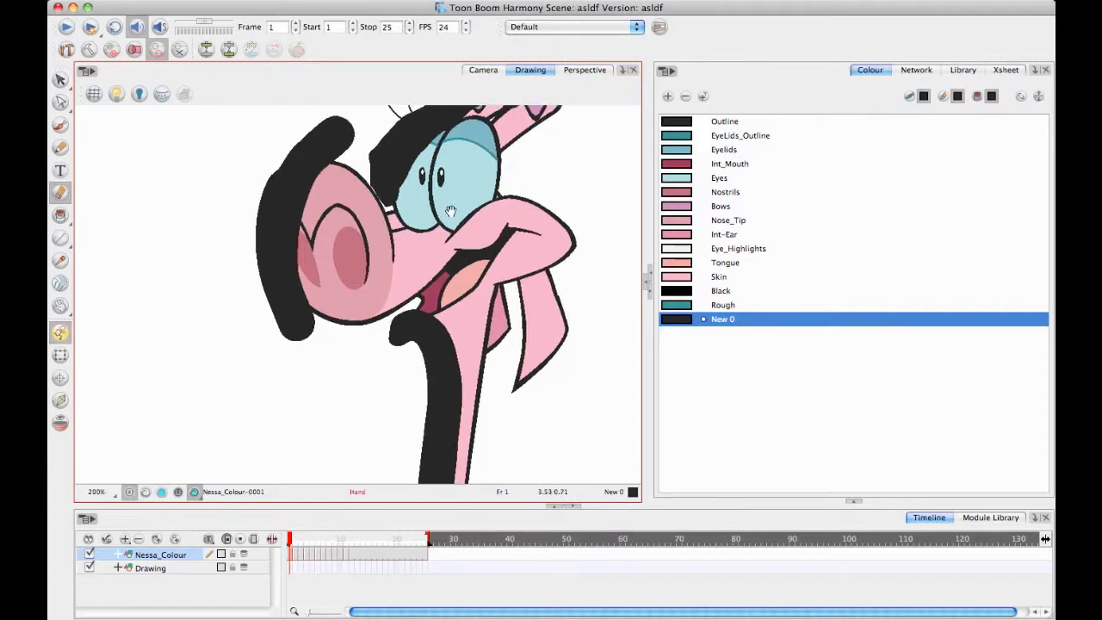
Step: Paint a dark New 0 stroke down the neck's right side and zoom back out to 100%
{"action": "left_click", "coordinate": [60, 125]}
{"action": "mouse_move", "coordinate": [509, 282]}
{"action": "left_mouse_down"}
{"action": "mouse_move", "coordinate": [497, 293]}
{"action": "mouse_move", "coordinate": [577, 265]}
{"action": "mouse_move", "coordinate": [500, 297]}
{"action": "mouse_move", "coordinate": [487, 379]}
{"action": "left_mouse_up"}
{"action": "scroll", "coordinate": [561, 231], "scroll_direction": "down", "scroll_amount": 2}
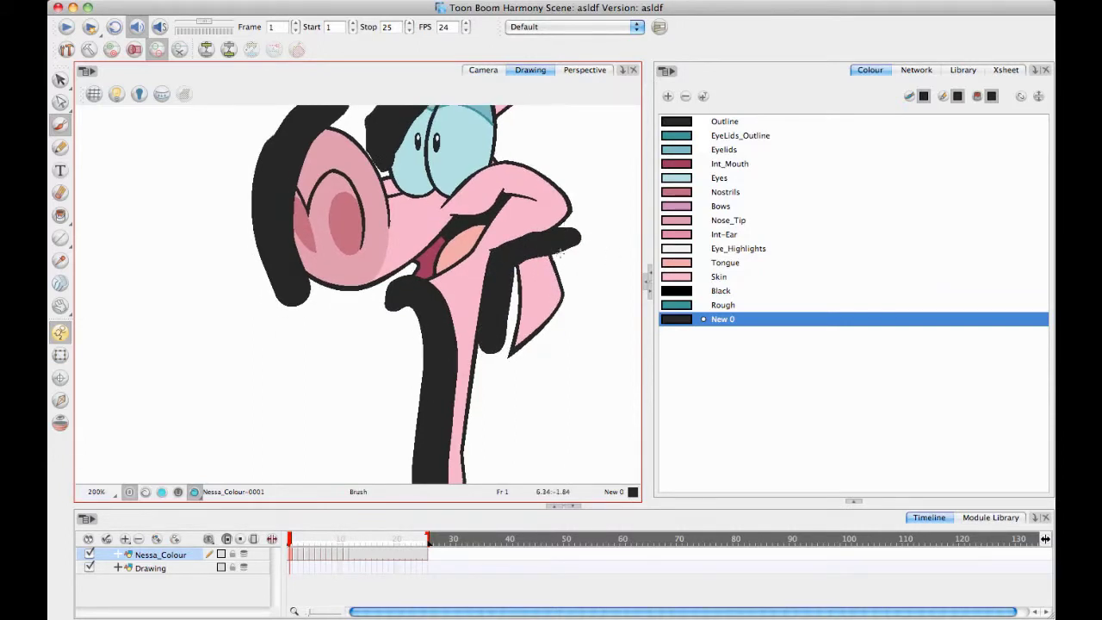
{"action": "scroll", "coordinate": [533, 307], "scroll_direction": "down", "scroll_amount": 4}
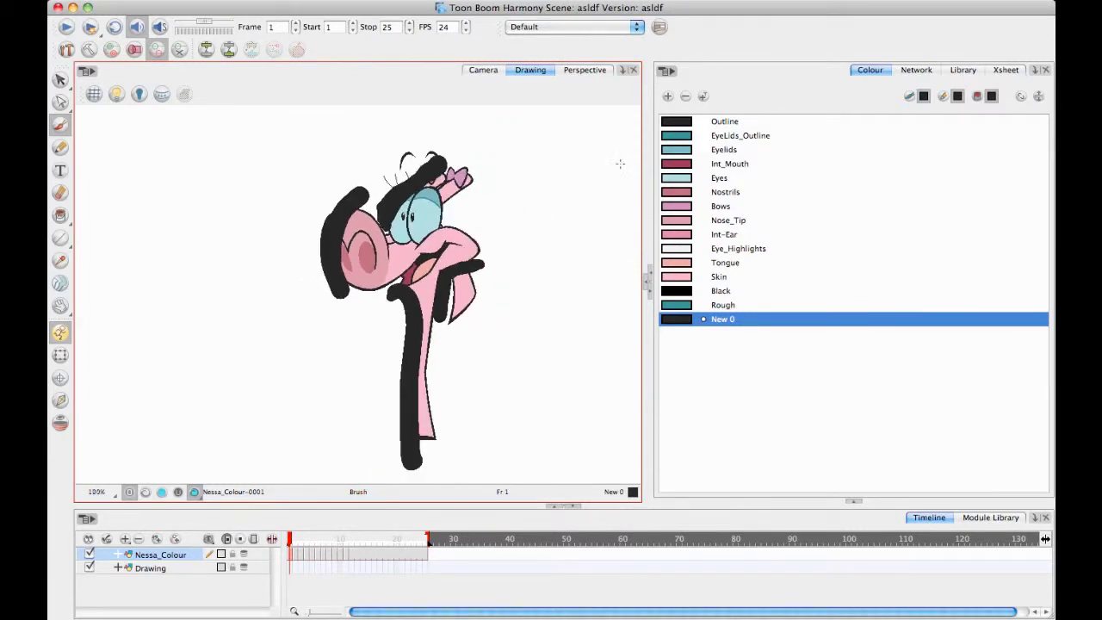
{"action": "scroll", "coordinate": [551, 225], "scroll_direction": "down", "scroll_amount": 2}
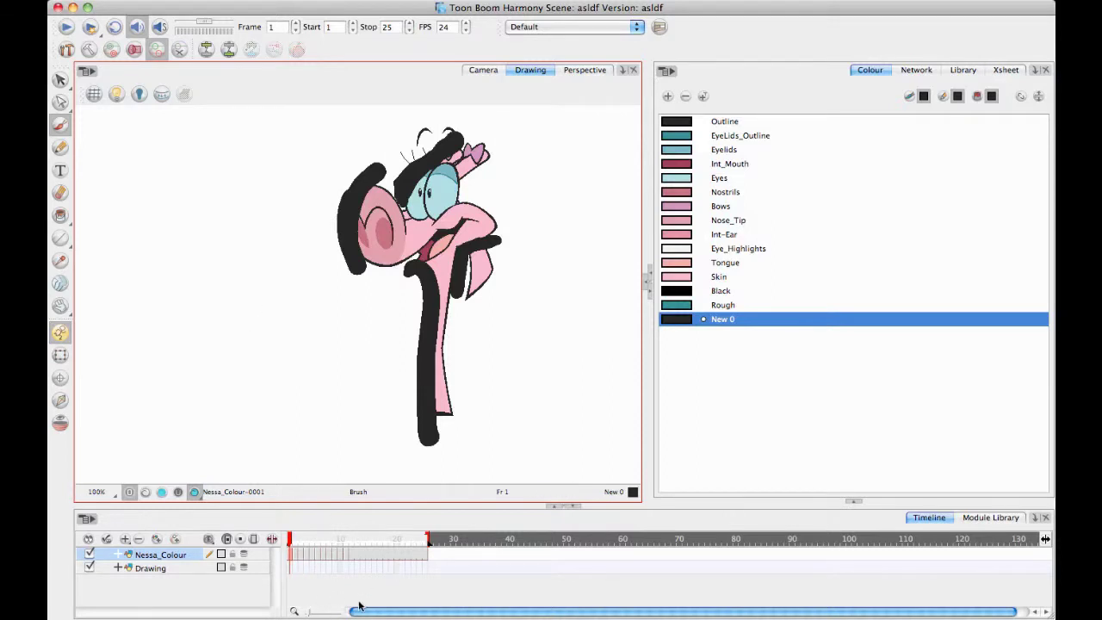
Step: Move to frame 2, enable onion skin, and toggle the character art to compare with the rough
{"action": "left_click", "coordinate": [297, 554]}
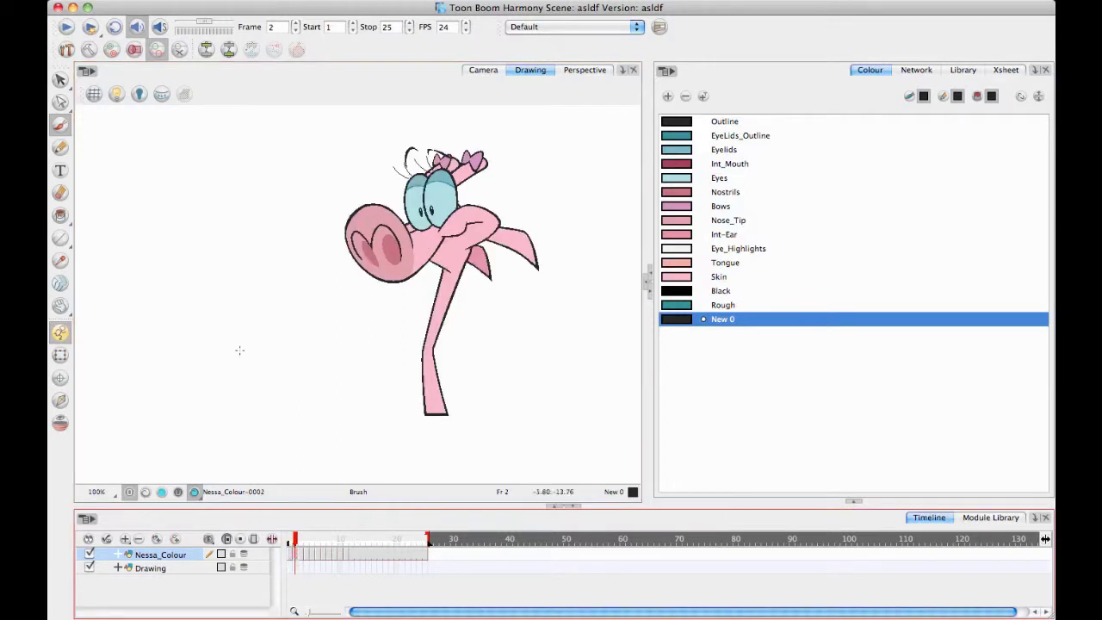
{"action": "left_click", "coordinate": [61, 424]}
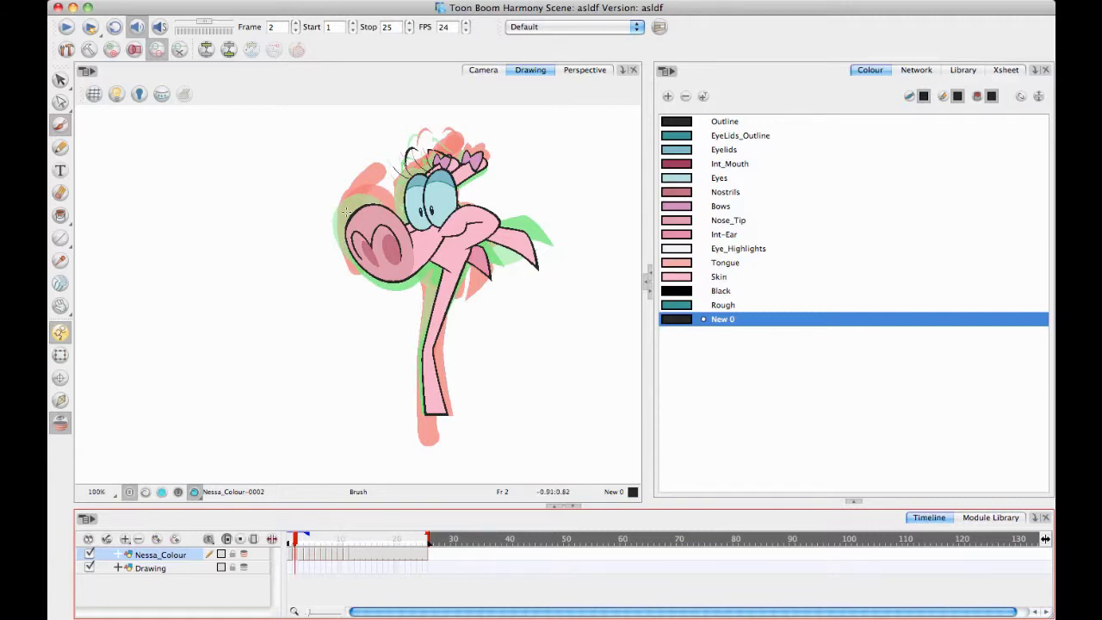
{"action": "left_click", "coordinate": [194, 493]}
{"action": "left_click", "coordinate": [194, 492]}
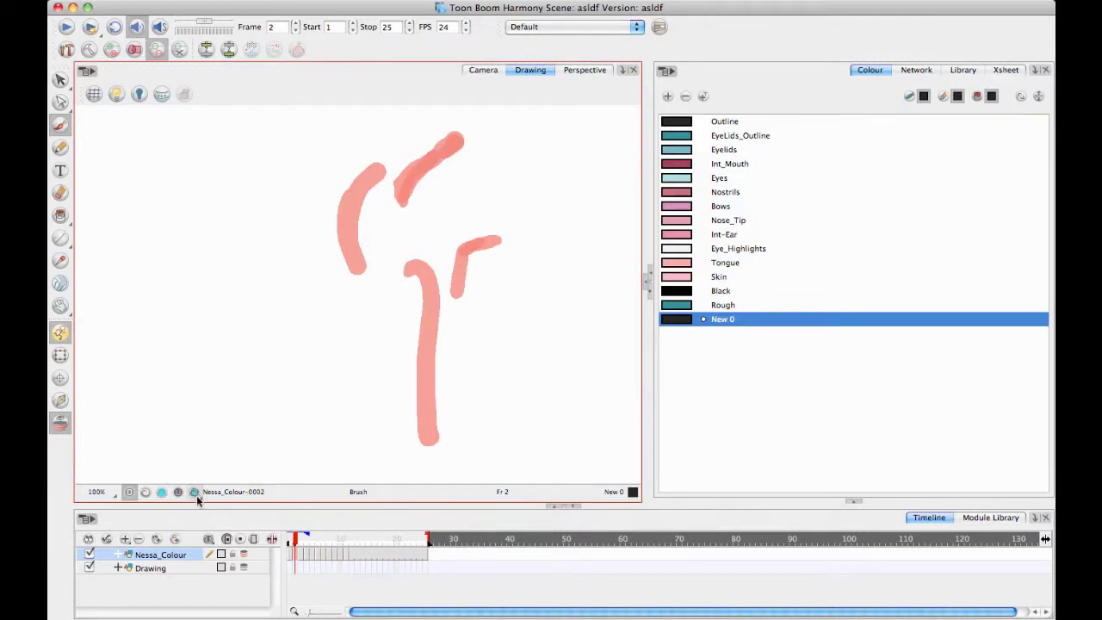
{"action": "left_click", "coordinate": [195, 492]}
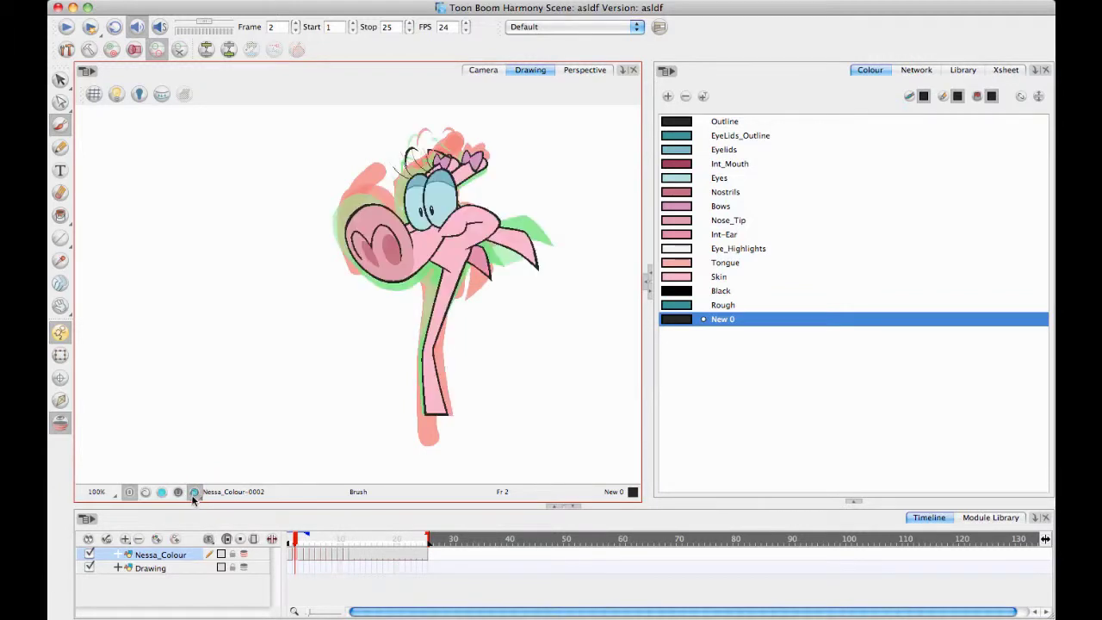
Step: In frame 2, paint black strokes along the nose's left side, down the neck, and on the arm
{"action": "left_click", "coordinate": [194, 493]}
{"action": "left_click", "coordinate": [194, 494]}
{"action": "mouse_move", "coordinate": [351, 214]}
{"action": "left_mouse_down"}
{"action": "mouse_move", "coordinate": [363, 276]}
{"action": "mouse_move", "coordinate": [358, 205]}
{"action": "mouse_move", "coordinate": [398, 198]}
{"action": "mouse_move", "coordinate": [404, 214]}
{"action": "mouse_move", "coordinate": [425, 167]}
{"action": "left_mouse_up"}
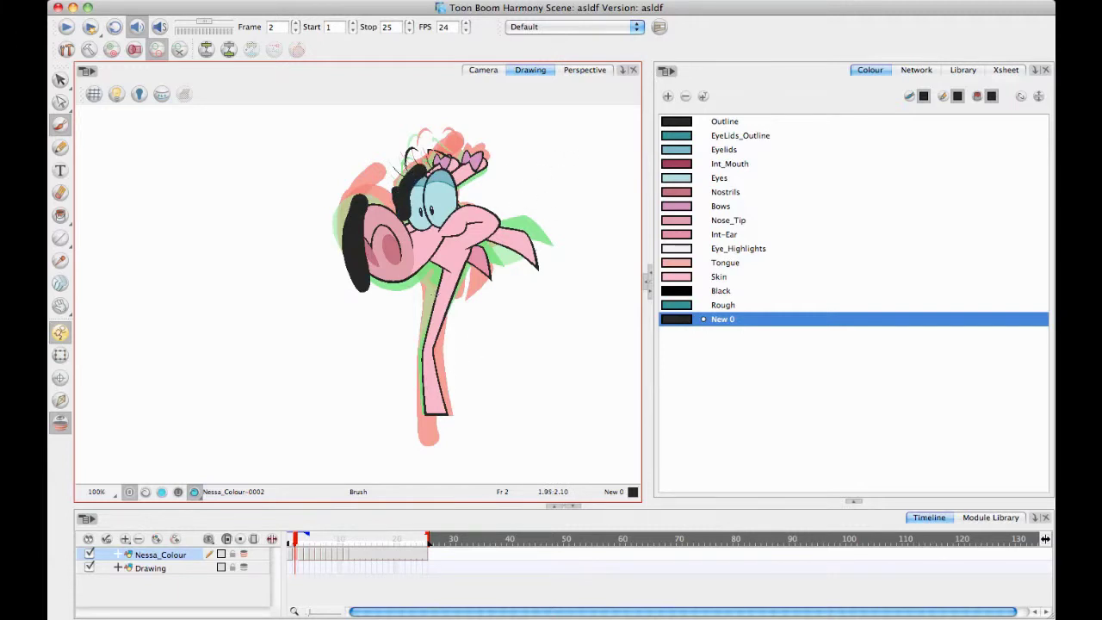
{"action": "mouse_move", "coordinate": [429, 267]}
{"action": "left_mouse_down"}
{"action": "mouse_move", "coordinate": [435, 258]}
{"action": "mouse_move", "coordinate": [439, 289]}
{"action": "mouse_move", "coordinate": [422, 422]}
{"action": "left_mouse_up"}
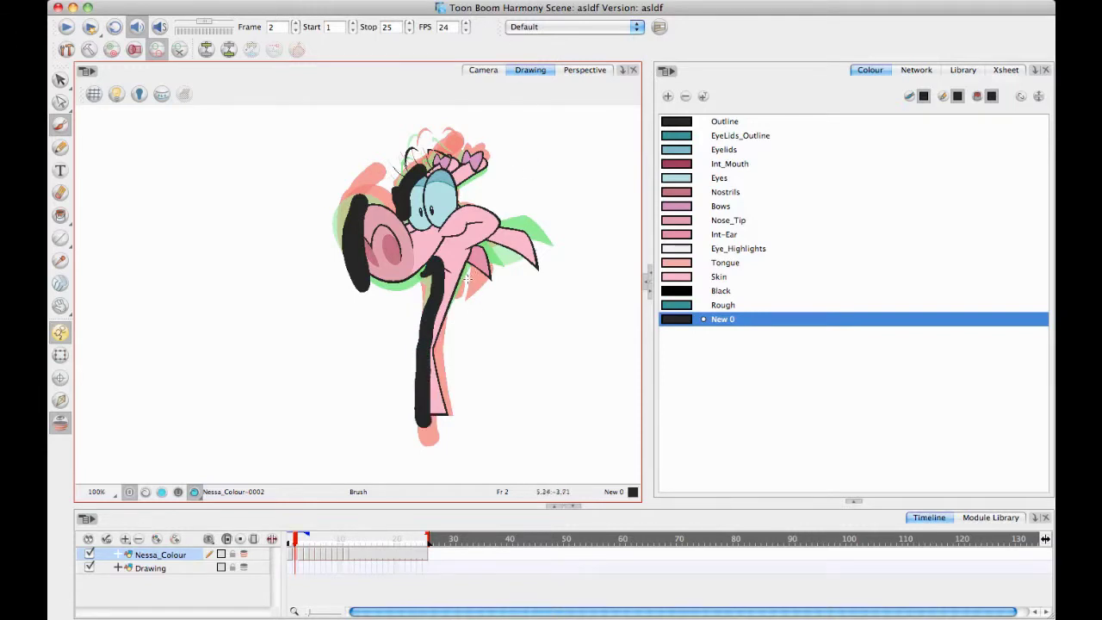
{"action": "mouse_move", "coordinate": [472, 278]}
{"action": "left_mouse_down"}
{"action": "mouse_move", "coordinate": [476, 252]}
{"action": "mouse_move", "coordinate": [511, 217]}
{"action": "left_mouse_up"}
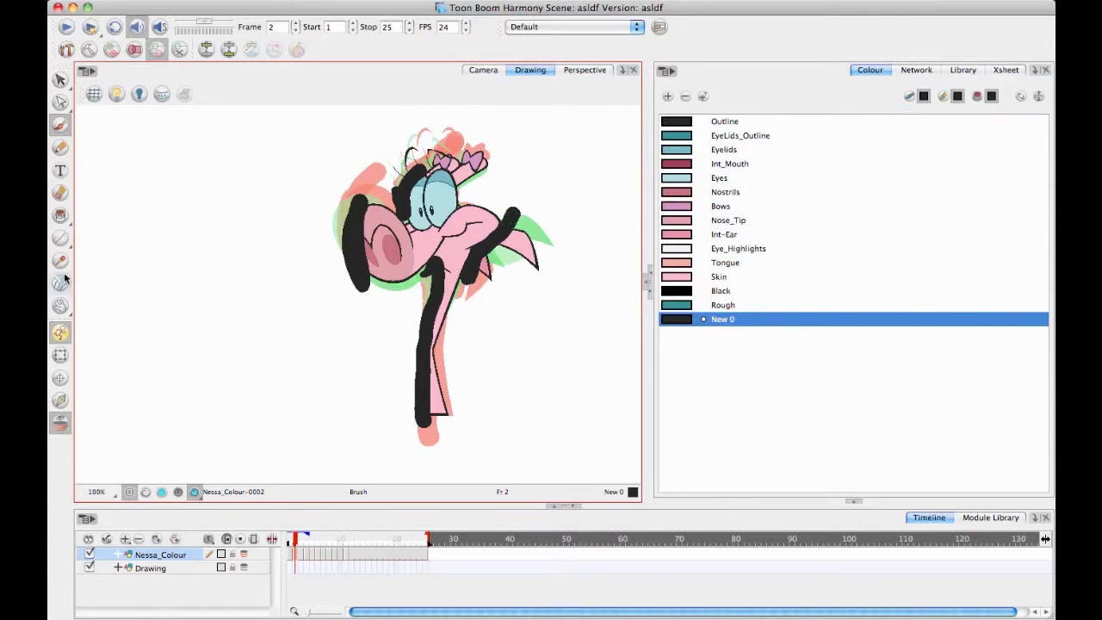
Step: Try erasing part of the neck stroke, then undo it
{"action": "left_click", "coordinate": [60, 193]}
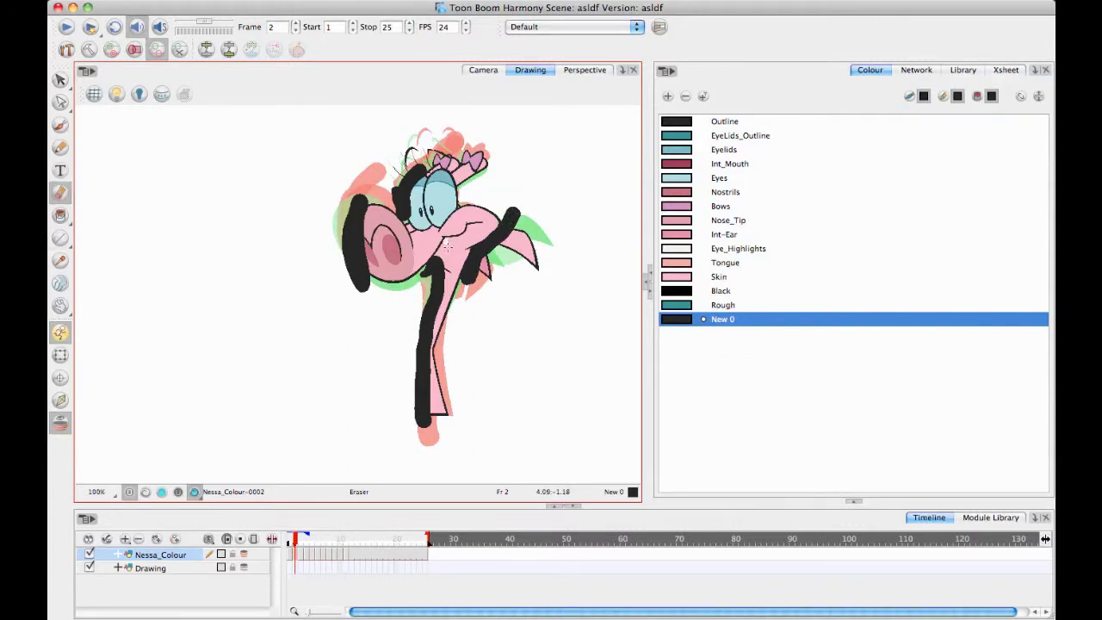
{"action": "left_click_drag", "start_coordinate": [450, 256], "coordinate": [448, 268]}
{"action": "key", "text": "ctrl+z"}
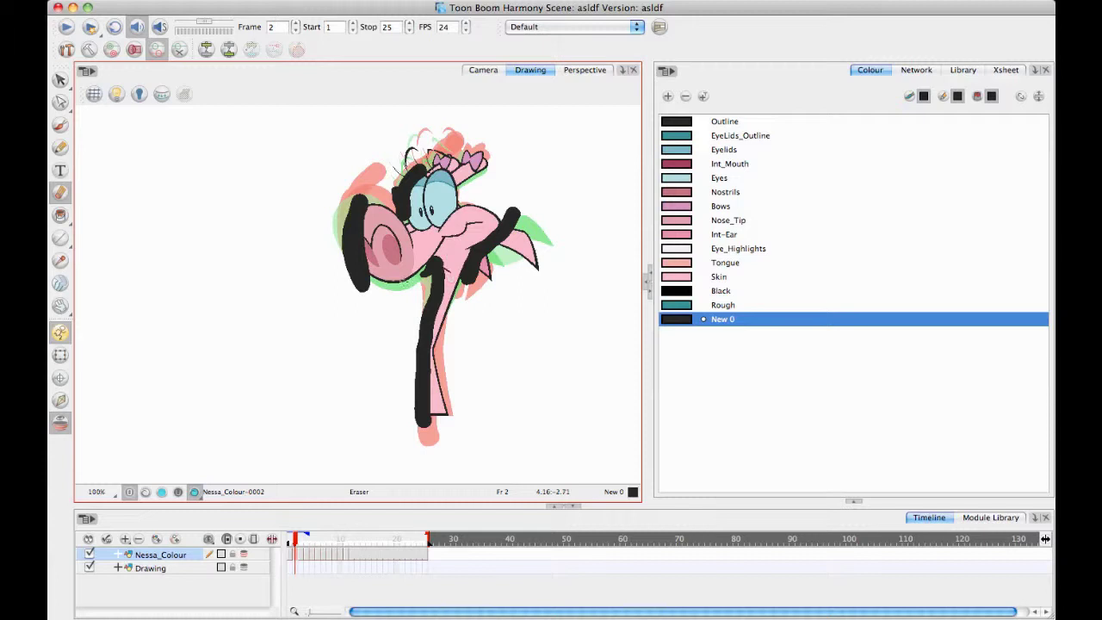
Step: Show the node network and move the Nessa_Colour and Drawing nodes up above Composite
{"action": "left_click", "coordinate": [918, 72]}
{"action": "left_click_drag", "start_coordinate": [859, 215], "coordinate": [863, 172]}
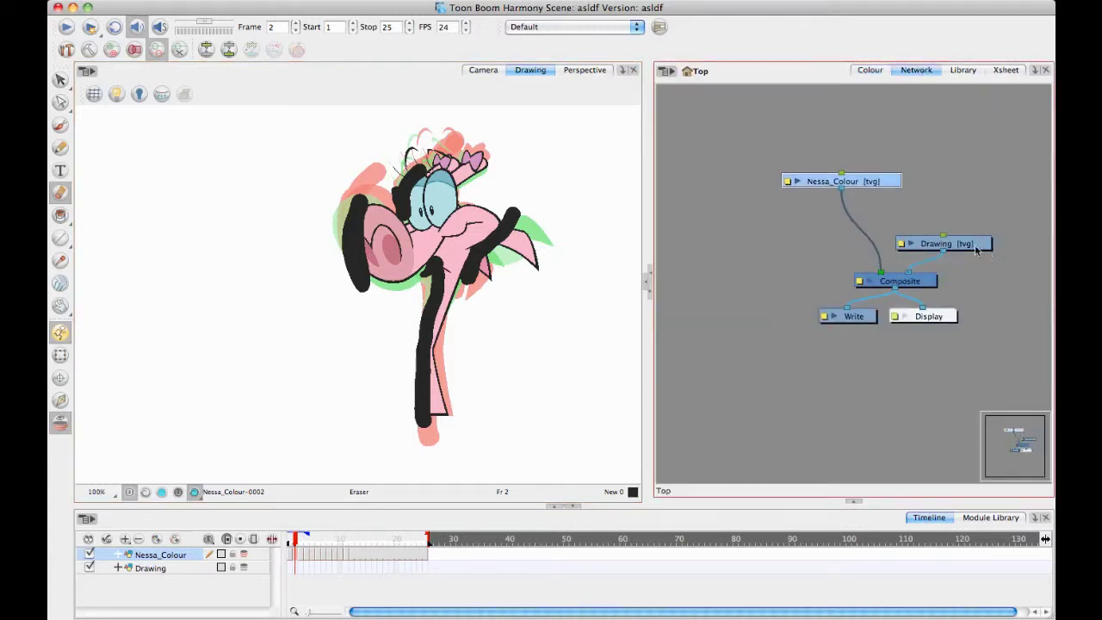
{"action": "left_click_drag", "start_coordinate": [975, 248], "coordinate": [998, 216]}
{"action": "left_click_drag", "start_coordinate": [861, 172], "coordinate": [868, 170]}
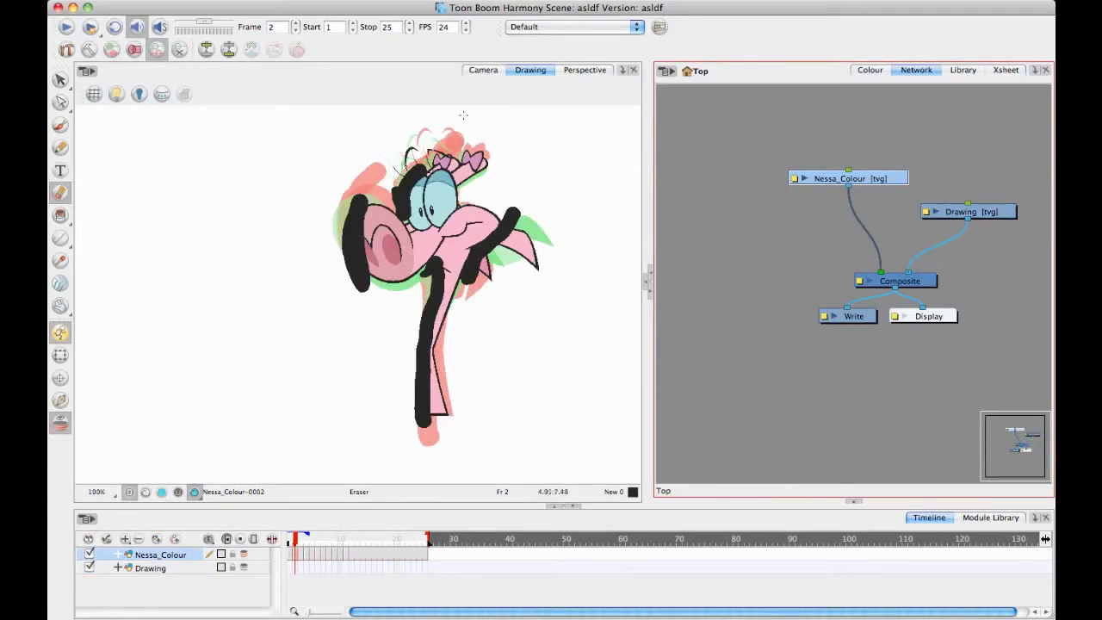
Step: Toggle the character art off and on to check the strokes, then return to frame 1
{"action": "left_click", "coordinate": [195, 492]}
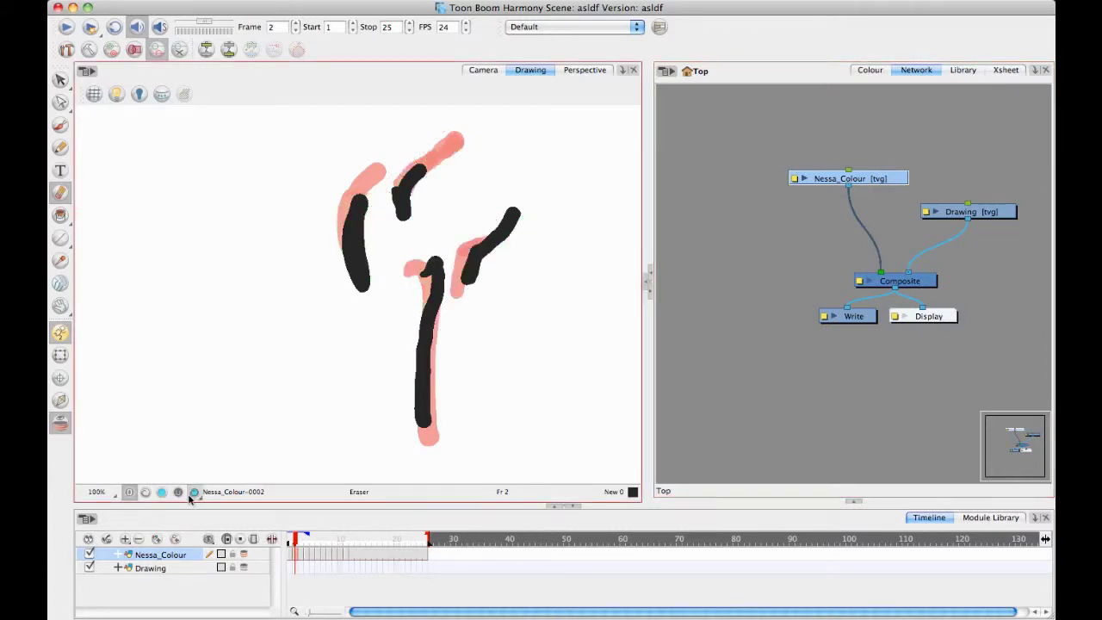
{"action": "left_click", "coordinate": [195, 491]}
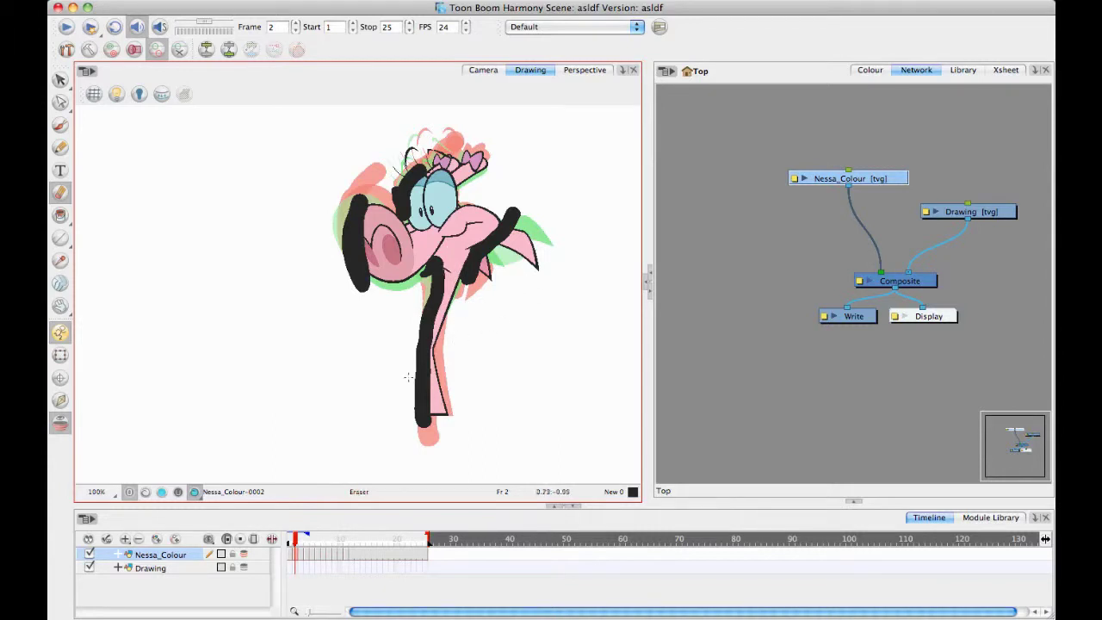
{"action": "left_click", "coordinate": [290, 556]}
Step: On frame 3, paint black strokes along the snout, beside the eyes, and down both sides of the neck
{"action": "left_click_drag", "start_coordinate": [293, 555], "coordinate": [303, 560]}
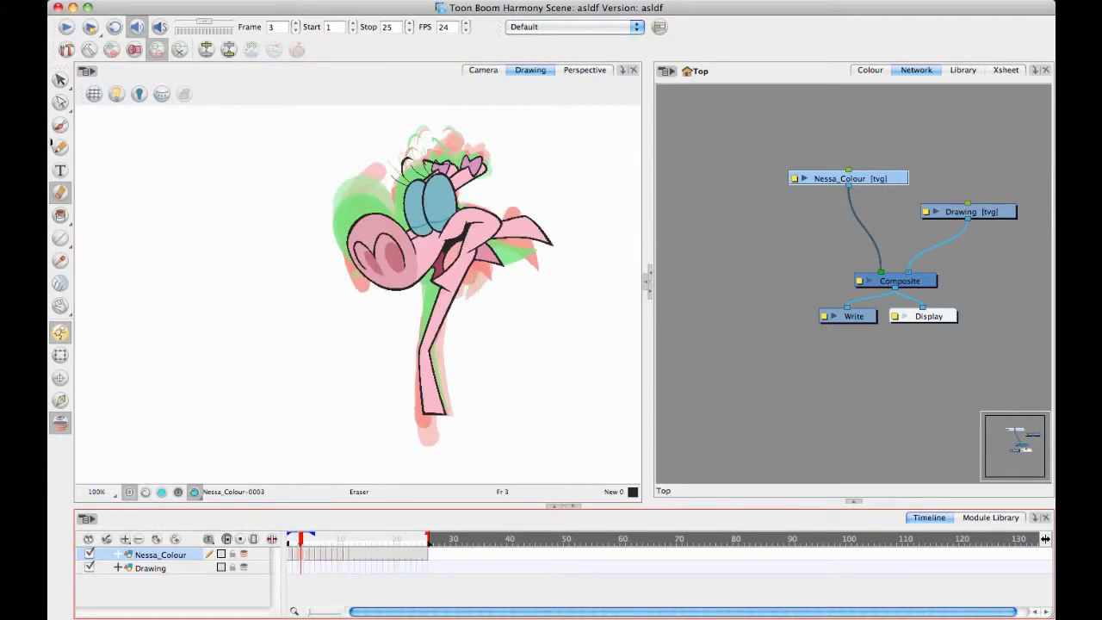
{"action": "left_click", "coordinate": [61, 125]}
{"action": "mouse_move", "coordinate": [355, 224]}
{"action": "left_mouse_down"}
{"action": "mouse_move", "coordinate": [359, 297]}
{"action": "mouse_move", "coordinate": [362, 215]}
{"action": "left_mouse_up"}
{"action": "mouse_move", "coordinate": [401, 176]}
{"action": "left_mouse_down"}
{"action": "mouse_move", "coordinate": [398, 217]}
{"action": "mouse_move", "coordinate": [417, 171]}
{"action": "left_mouse_up"}
{"action": "mouse_move", "coordinate": [433, 290]}
{"action": "left_mouse_down"}
{"action": "mouse_move", "coordinate": [441, 310]}
{"action": "mouse_move", "coordinate": [422, 360]}
{"action": "mouse_move", "coordinate": [431, 444]}
{"action": "left_mouse_up"}
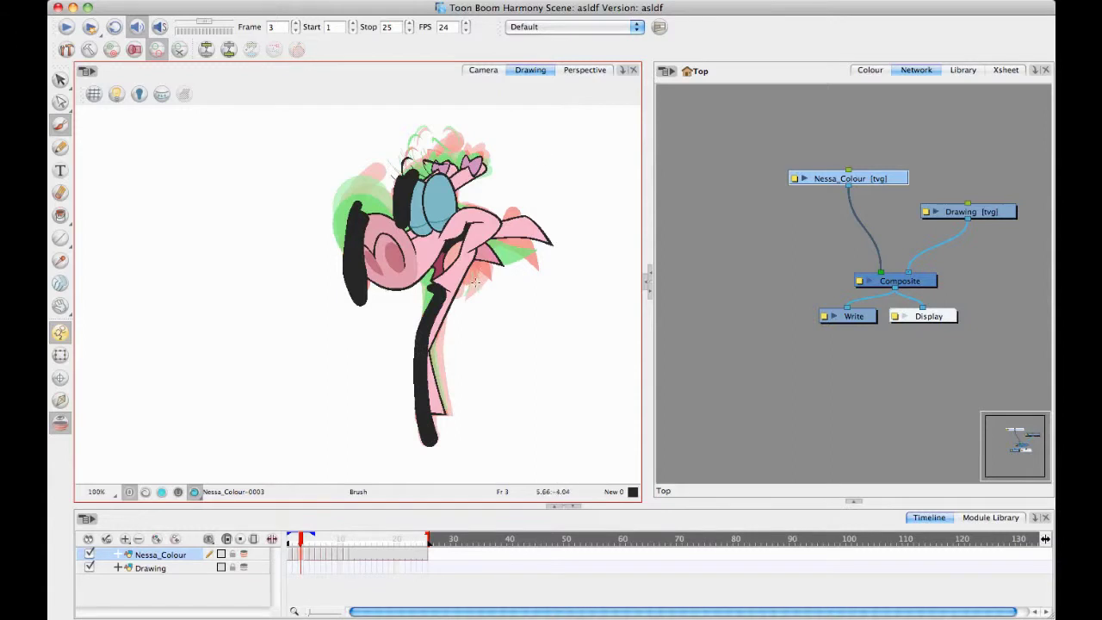
{"action": "left_click_drag", "start_coordinate": [474, 284], "coordinate": [508, 203]}
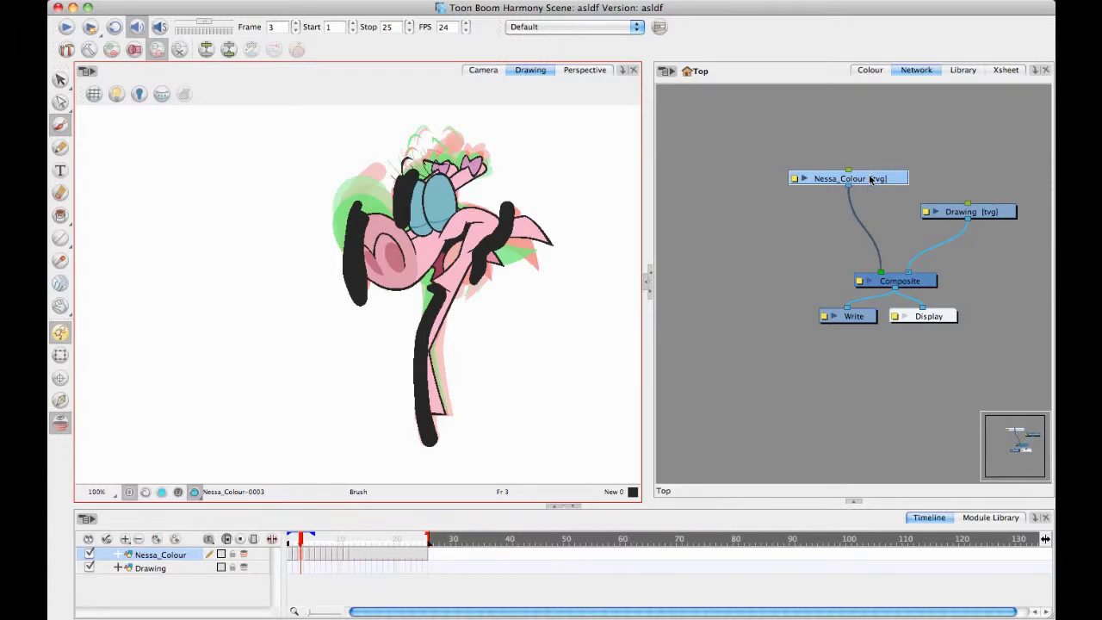
Step: Reposition the Nessa_Colour and Drawing nodes and view frame 1 through the Camera with the Transform tool
{"action": "left_click_drag", "start_coordinate": [870, 178], "coordinate": [846, 153]}
{"action": "left_click_drag", "start_coordinate": [1004, 211], "coordinate": [1013, 197]}
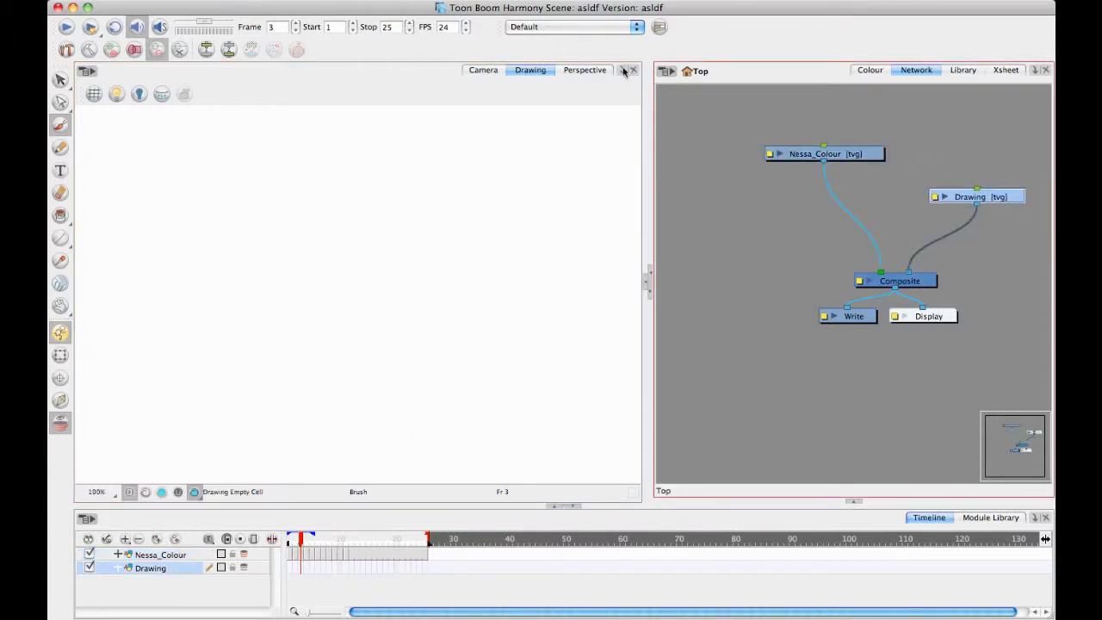
{"action": "left_click", "coordinate": [484, 70]}
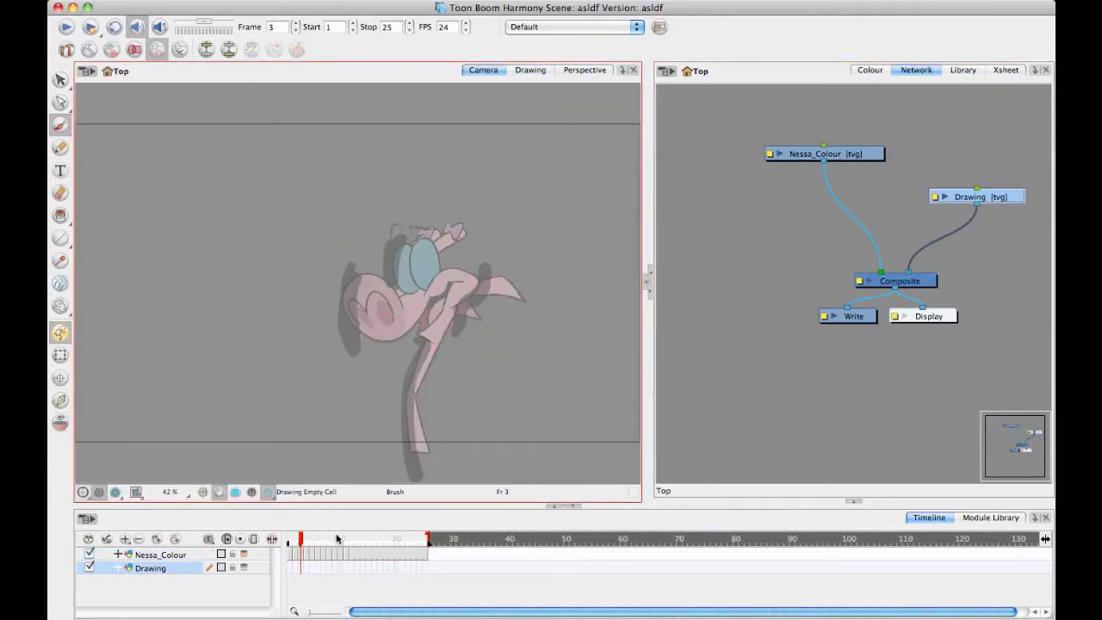
{"action": "left_click", "coordinate": [291, 540]}
{"action": "key", "text": "shift+t"}
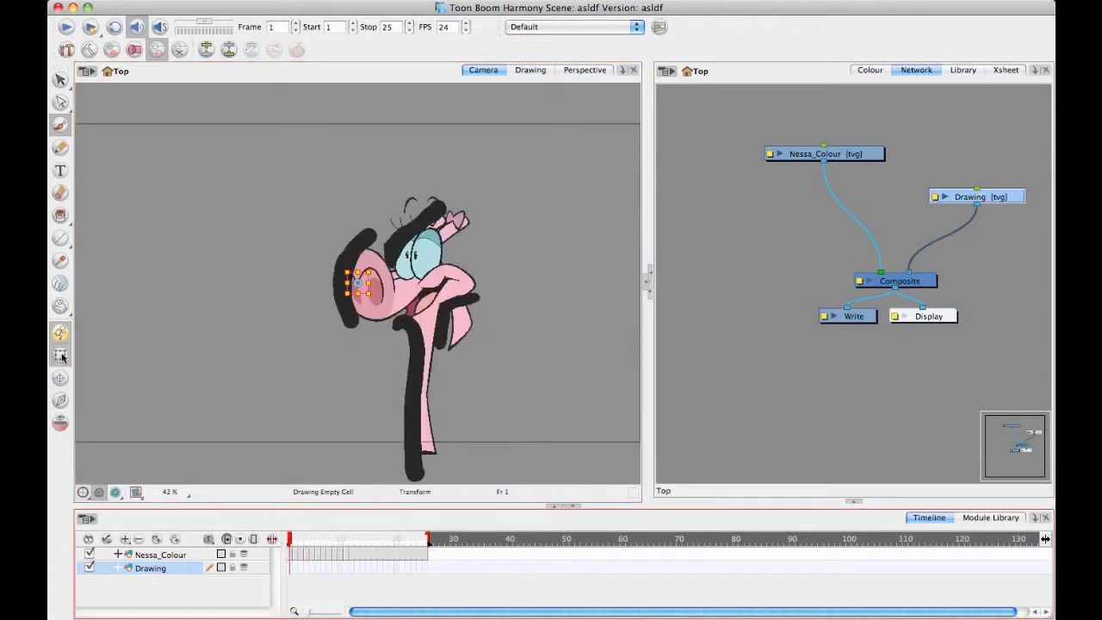
{"action": "left_click", "coordinate": [229, 267]}
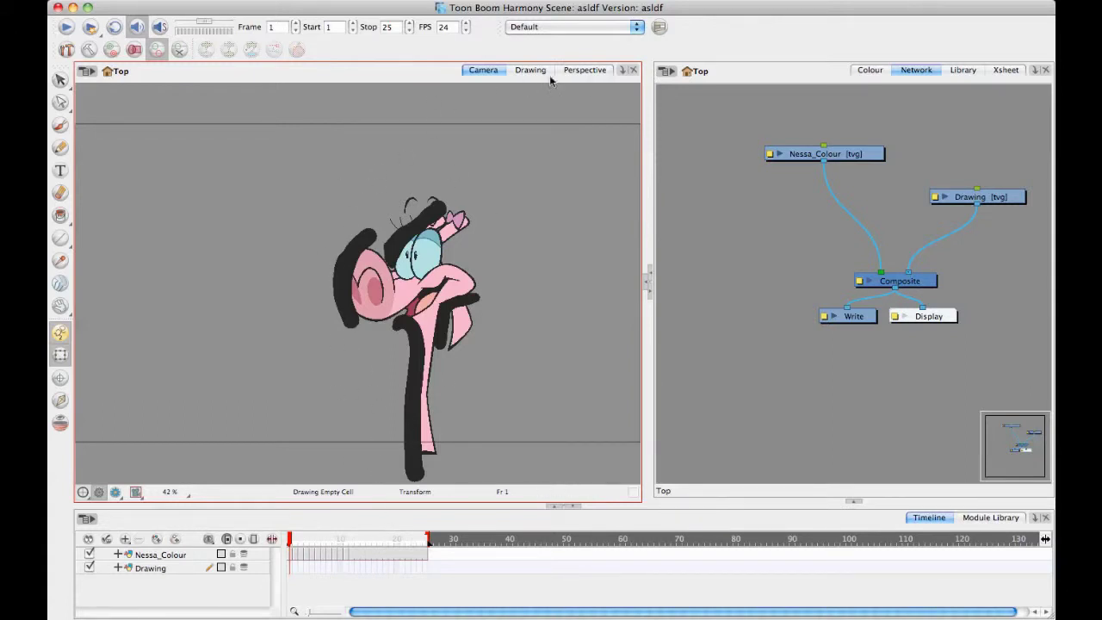
{"action": "mouse_move", "coordinate": [867, 153]}
{"action": "left_mouse_down"}
{"action": "mouse_move", "coordinate": [878, 136]}
{"action": "mouse_move", "coordinate": [861, 136]}
{"action": "left_mouse_up"}
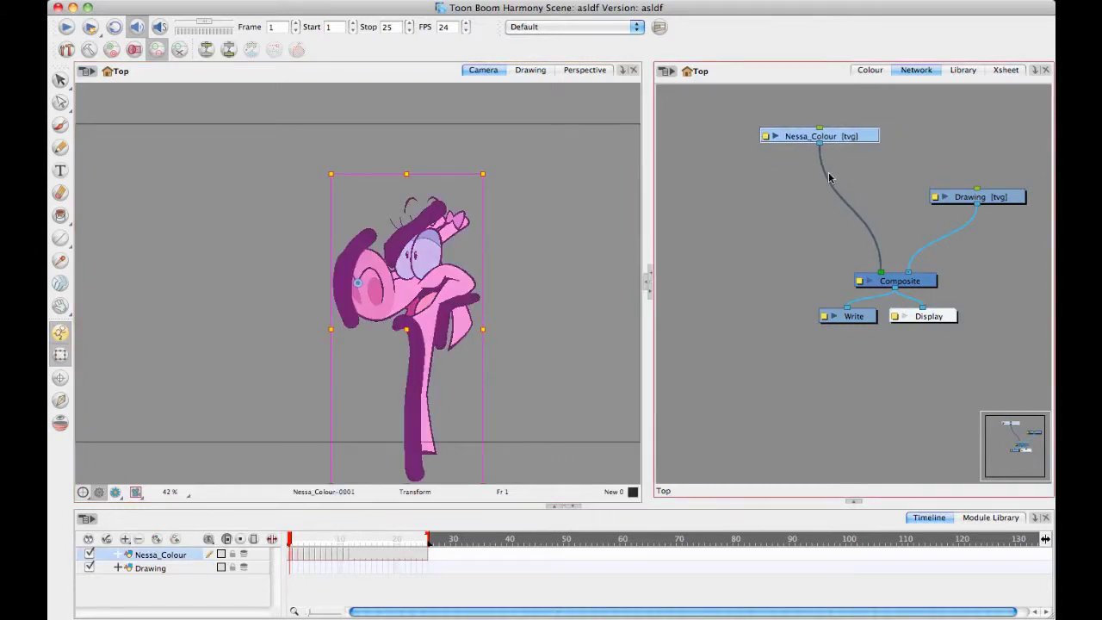
Step: Untick Read Overlay in Nessa_Colour's Drawing properties to hide the black strokes
{"action": "left_click", "coordinate": [764, 137]}
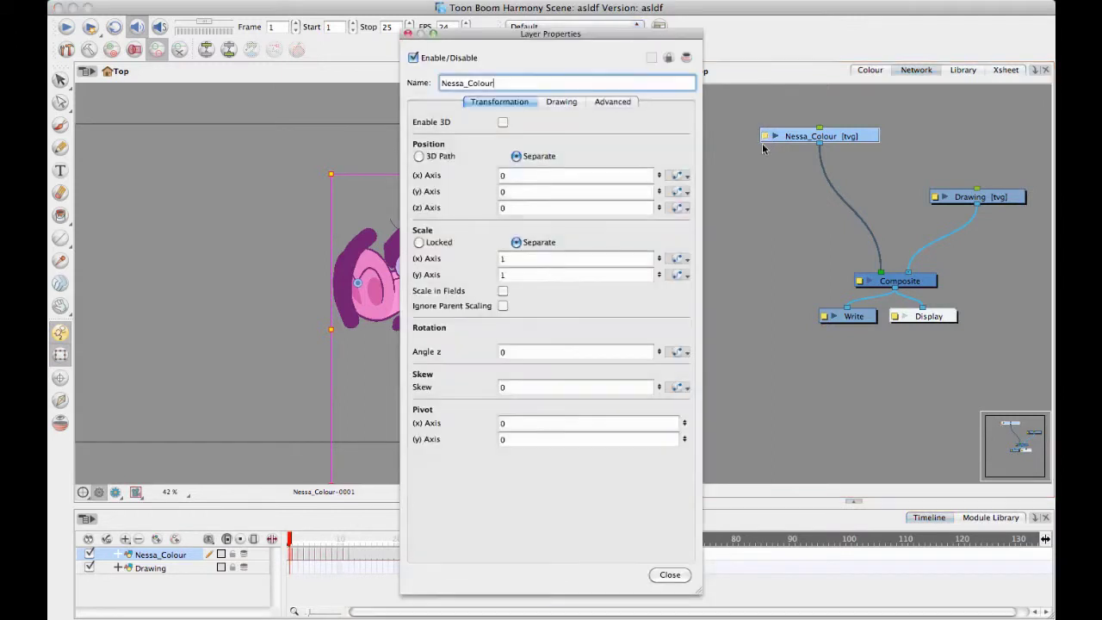
{"action": "left_click_drag", "start_coordinate": [594, 37], "coordinate": [718, 46]}
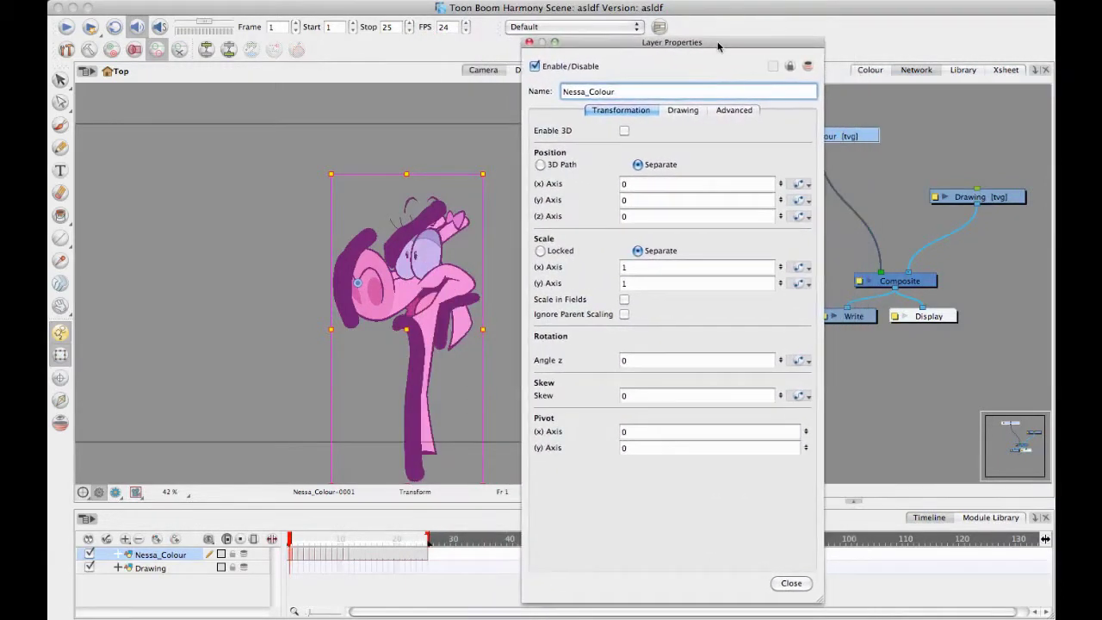
{"action": "left_click", "coordinate": [694, 110]}
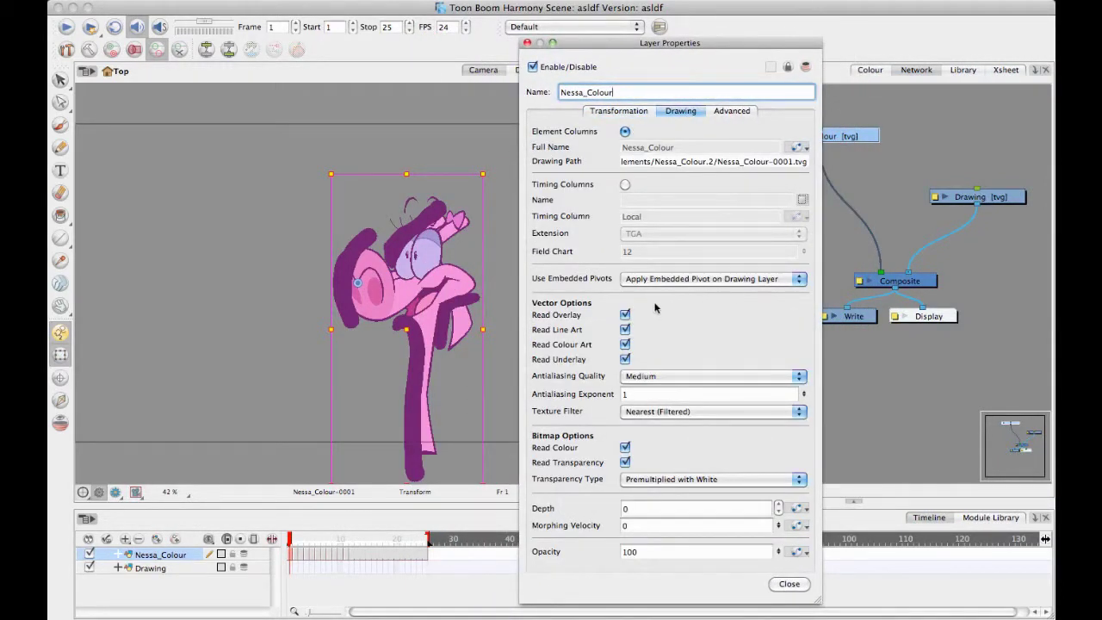
{"action": "left_click", "coordinate": [625, 316]}
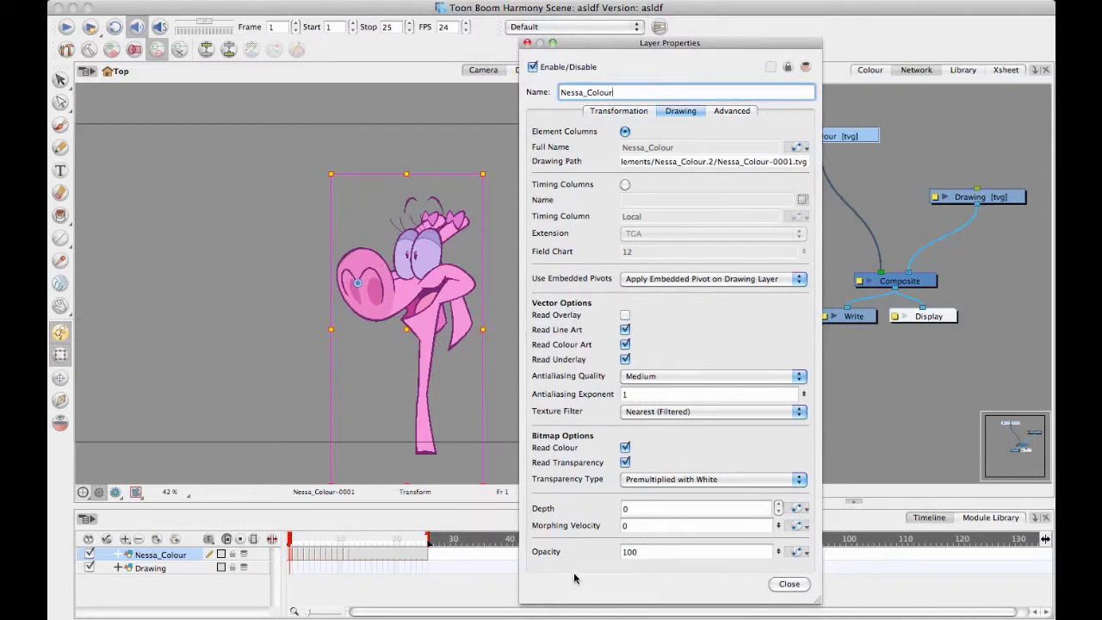
{"action": "left_click", "coordinate": [790, 584]}
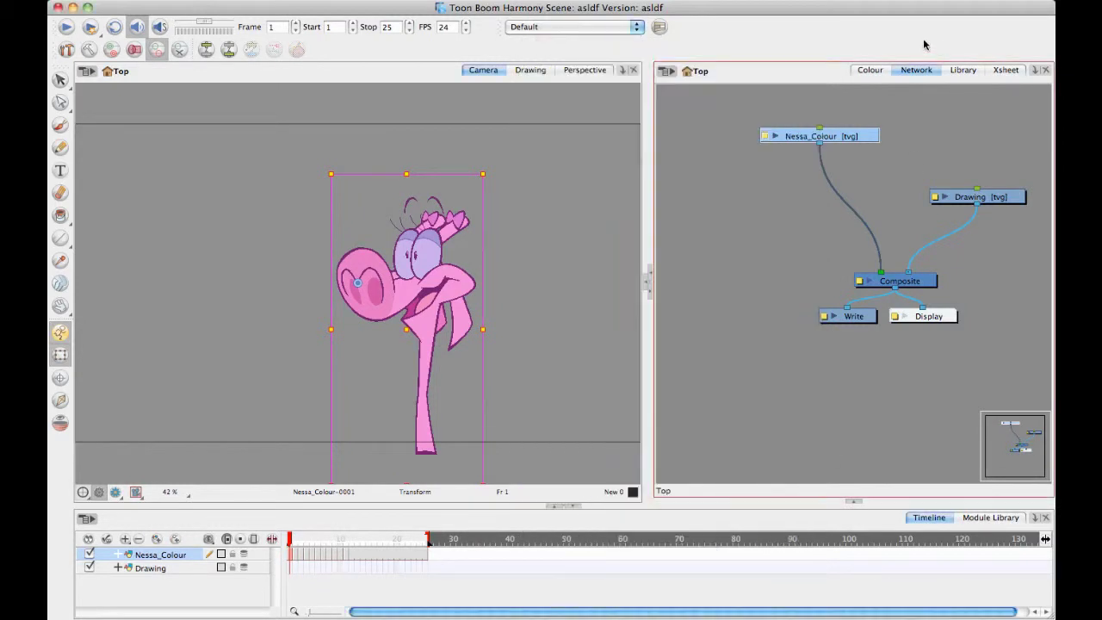
{"action": "left_click_drag", "start_coordinate": [849, 146], "coordinate": [818, 132]}
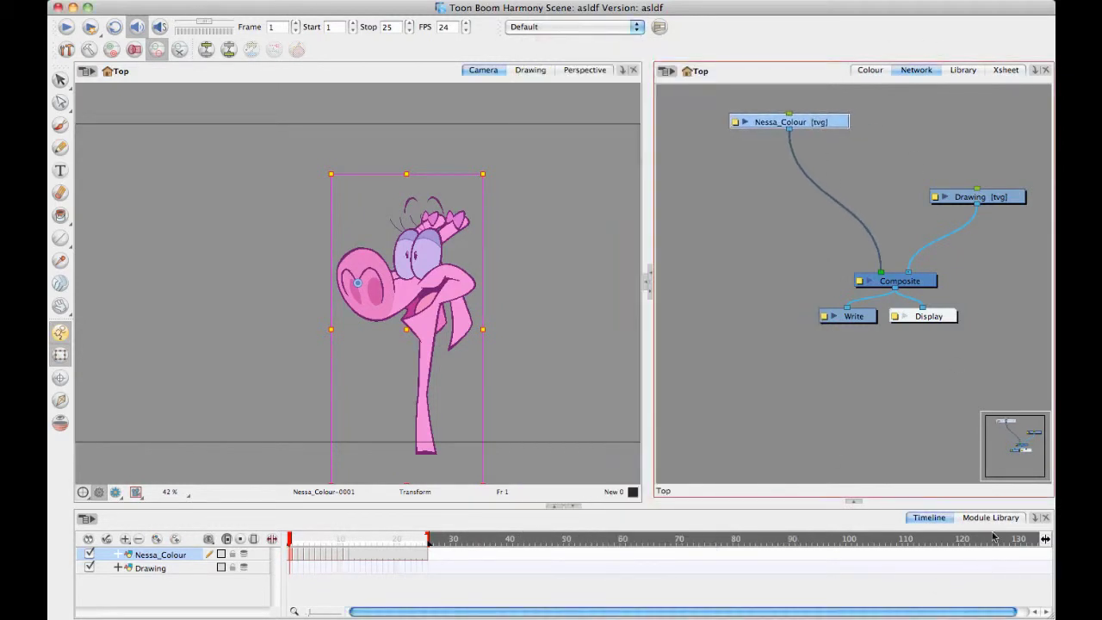
Step: Drag an Overlay-Layer node from the Module Library's Filter category and feed Nessa_Colour into it
{"action": "left_click", "coordinate": [993, 535]}
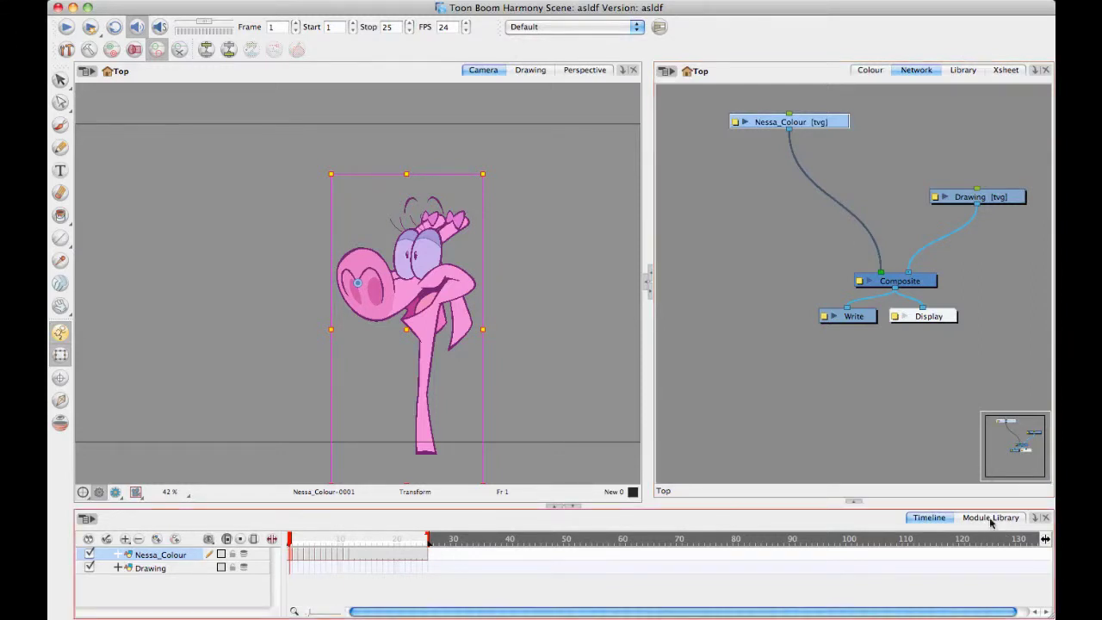
{"action": "left_click", "coordinate": [992, 520]}
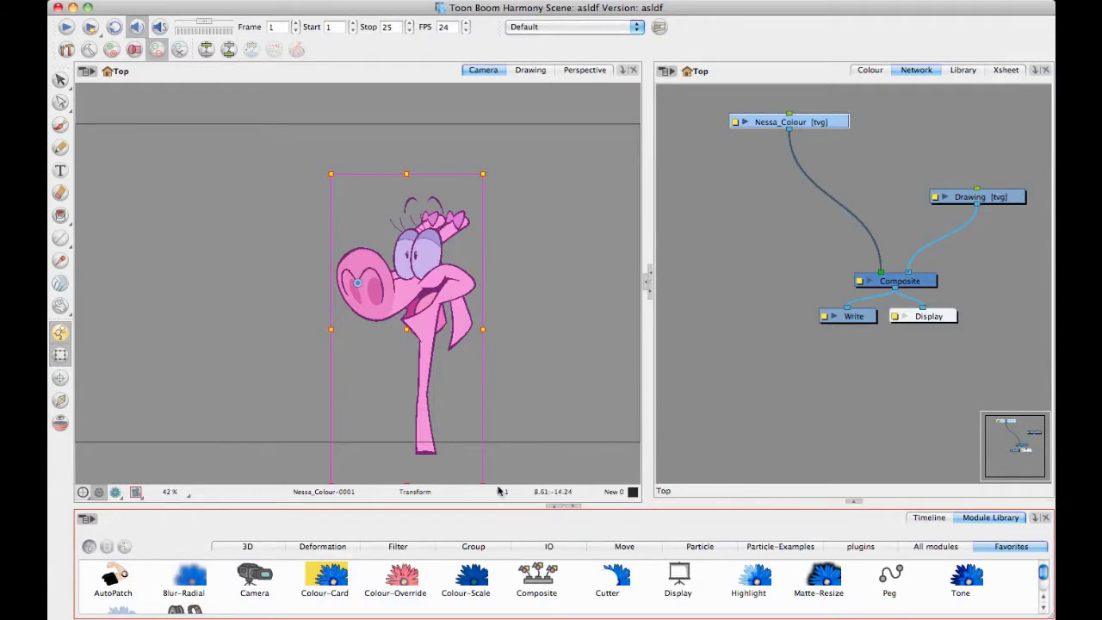
{"action": "left_click_drag", "start_coordinate": [538, 507], "coordinate": [510, 376]}
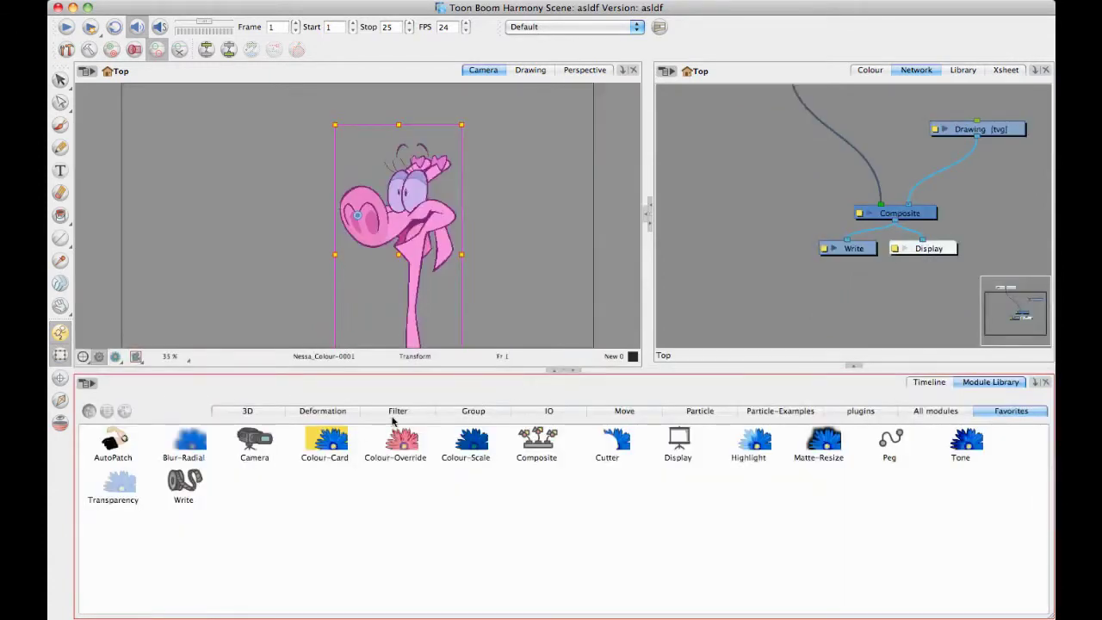
{"action": "left_click", "coordinate": [422, 413]}
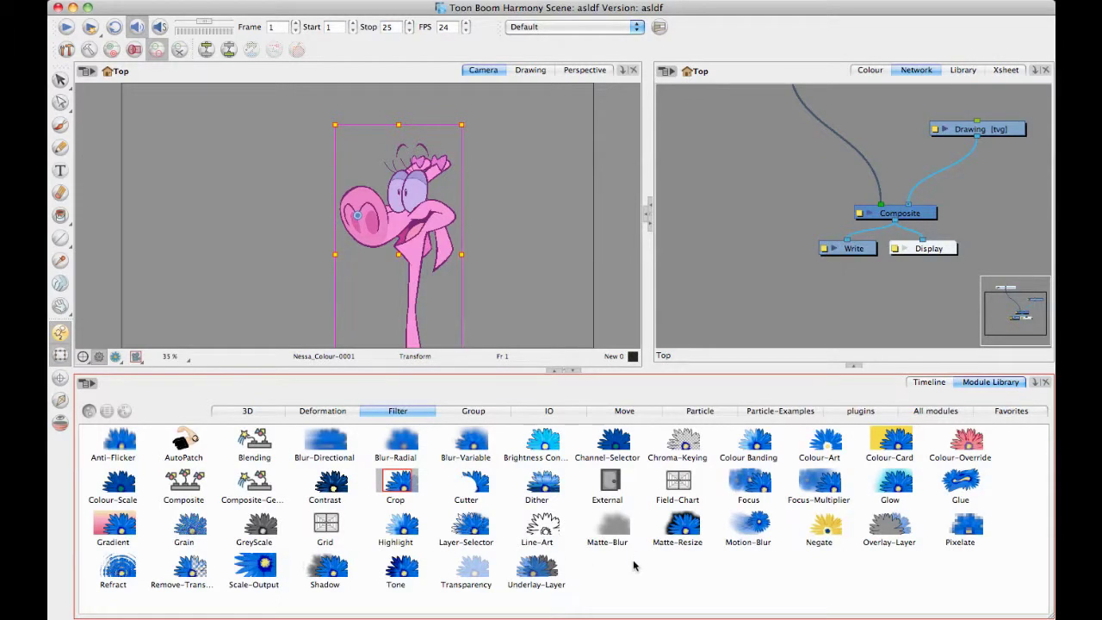
{"action": "left_click_drag", "start_coordinate": [891, 522], "coordinate": [765, 175]}
{"action": "scroll", "coordinate": [818, 185], "scroll_direction": "up", "scroll_amount": 3}
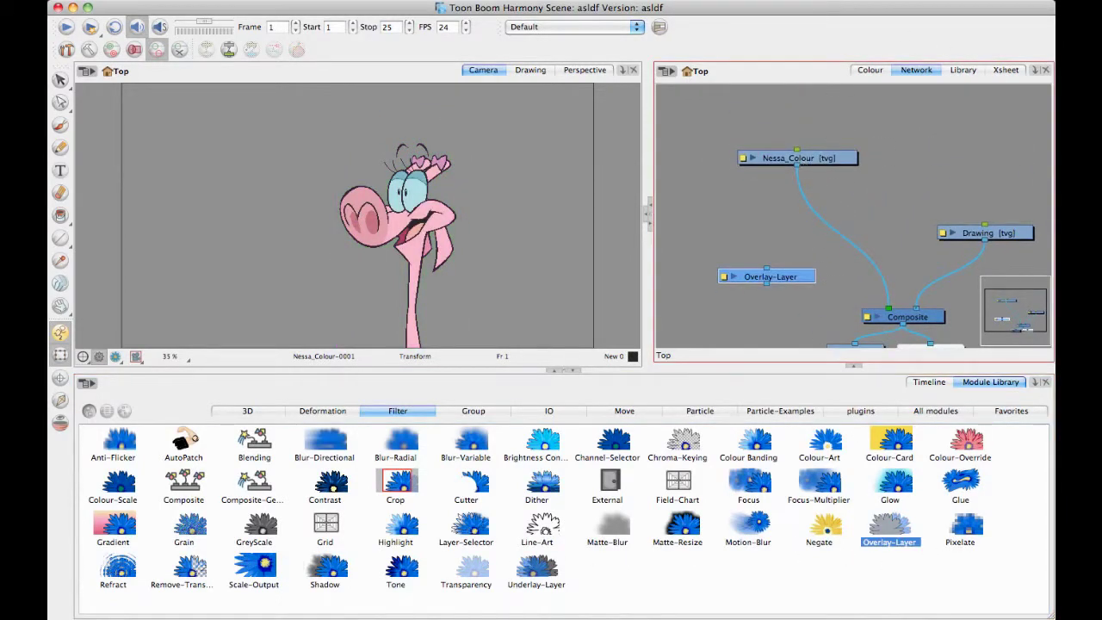
{"action": "left_click_drag", "start_coordinate": [789, 169], "coordinate": [870, 312]}
{"action": "left_click_drag", "start_coordinate": [832, 160], "coordinate": [895, 137]}
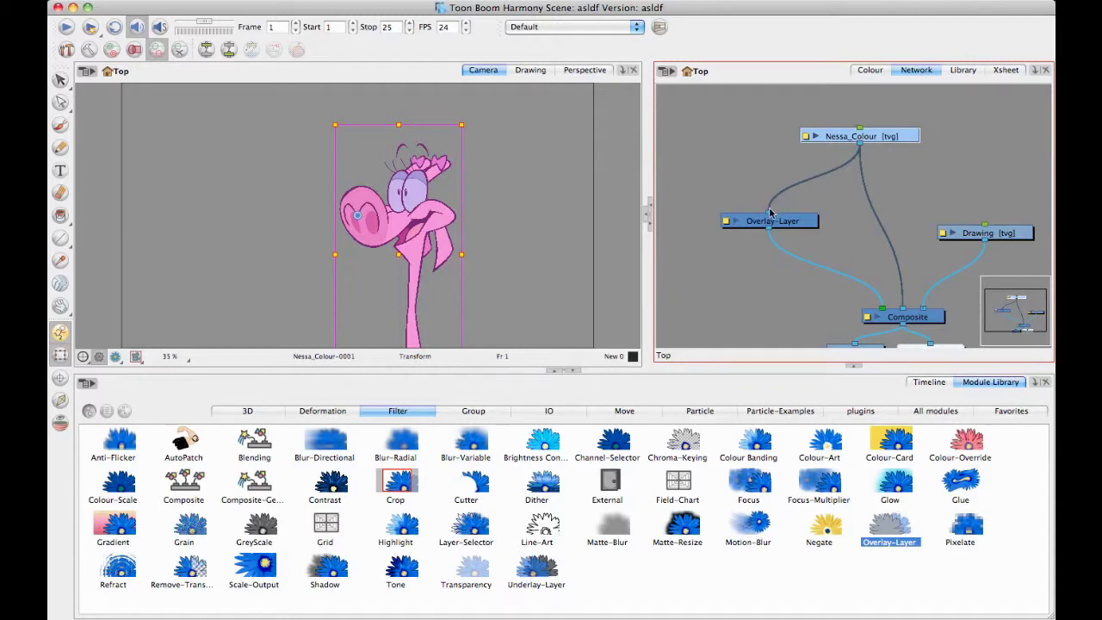
Step: Turn Read Overlay back on for the Nessa_Colour layer
{"action": "left_click", "coordinate": [807, 138]}
{"action": "left_click", "coordinate": [625, 316]}
{"action": "left_click", "coordinate": [527, 43]}
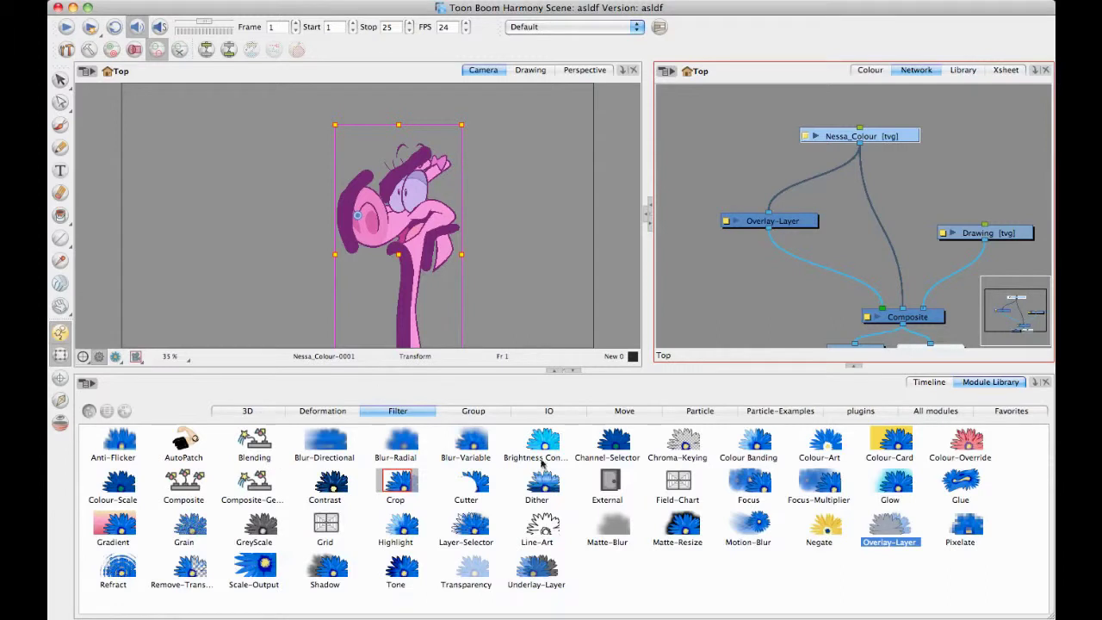
Step: Try a Channel-Selector node, delete it, and add a Layer-Selector node instead
{"action": "left_click_drag", "start_coordinate": [614, 446], "coordinate": [877, 221]}
{"action": "double_click", "coordinate": [810, 225]}
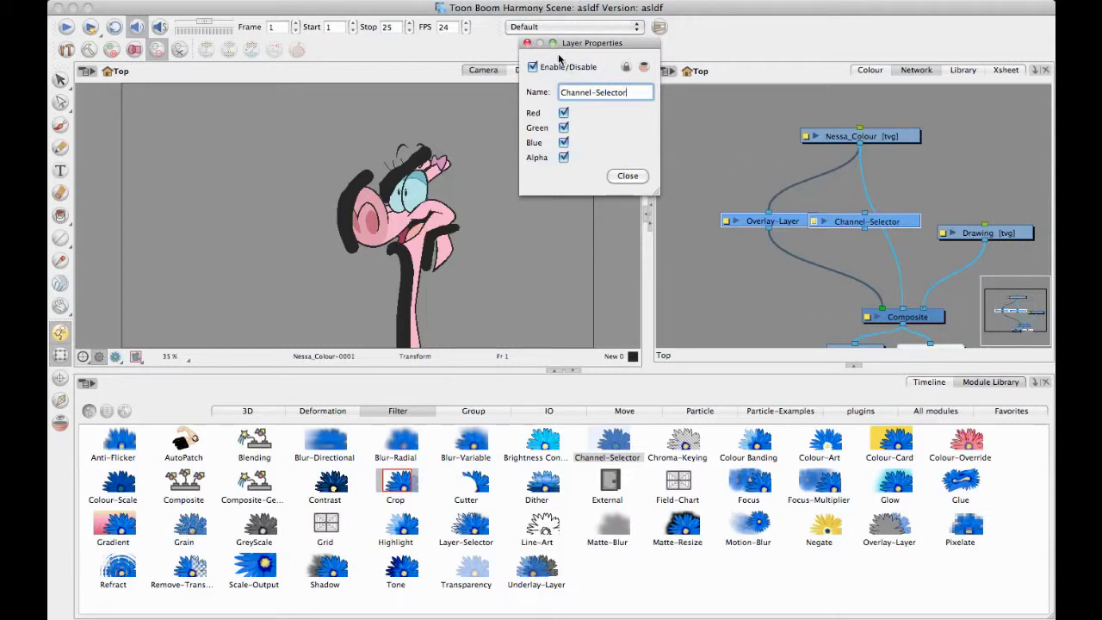
{"action": "left_click", "coordinate": [527, 43]}
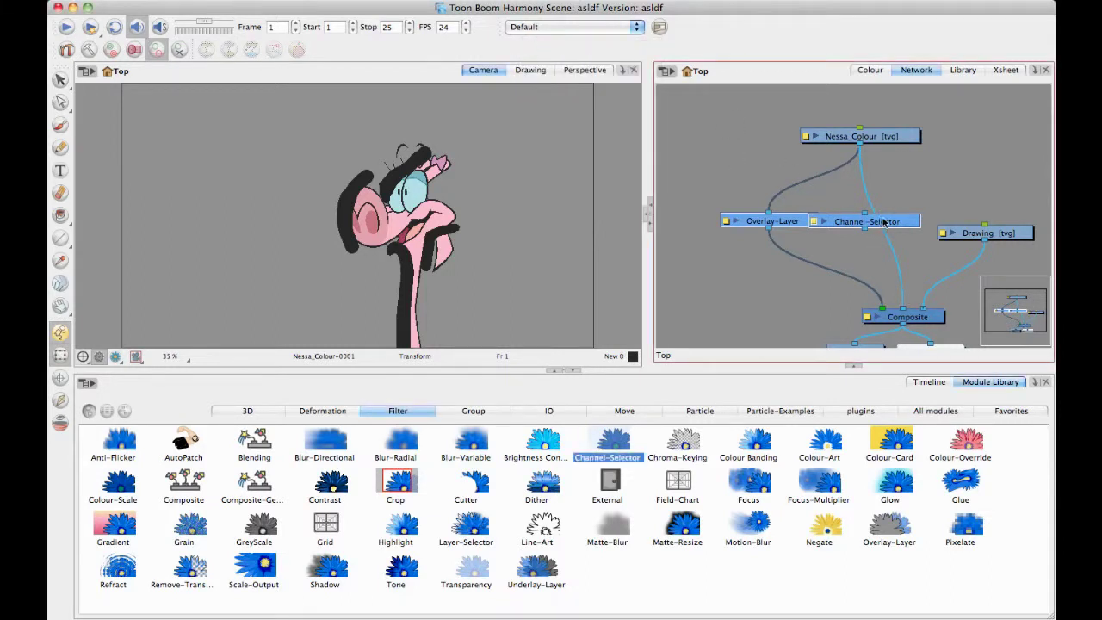
{"action": "left_click_drag", "start_coordinate": [887, 221], "coordinate": [918, 211]}
{"action": "key", "text": "Delete"}
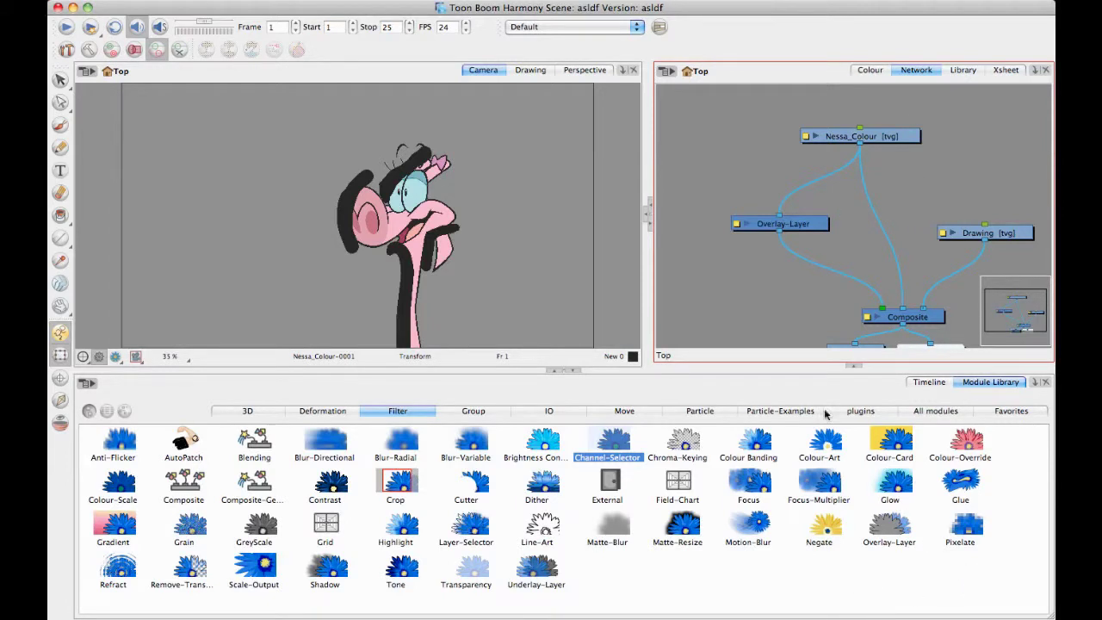
{"action": "left_click_drag", "start_coordinate": [470, 526], "coordinate": [887, 205]}
Step: Inspect the Layer-Selector and Nessa_Colour properties and rearrange those nodes
{"action": "double_click", "coordinate": [811, 205]}
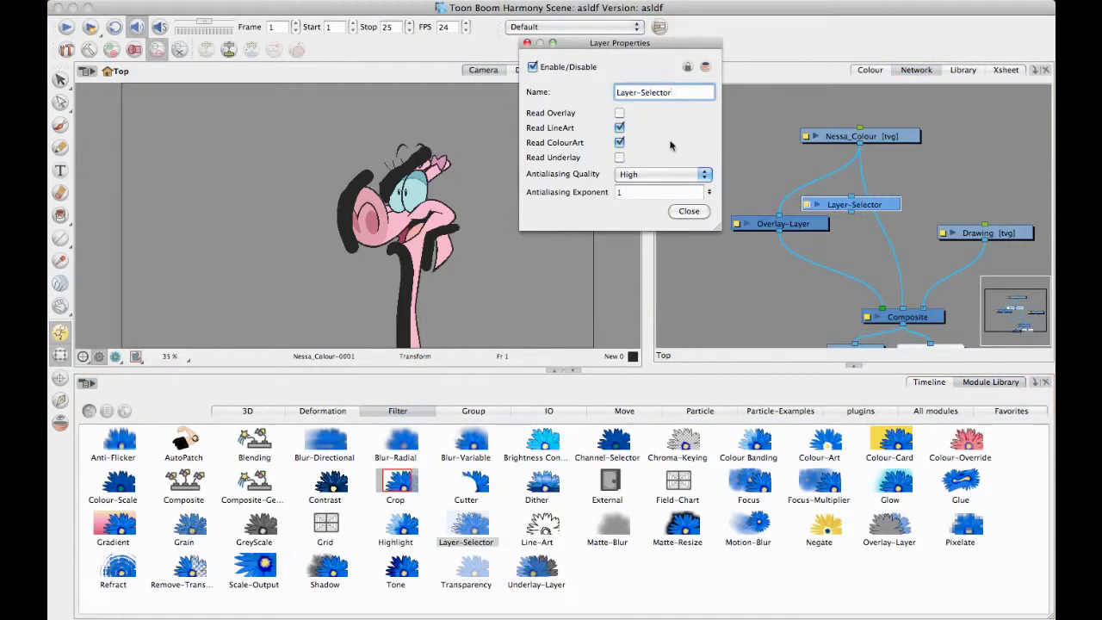
{"action": "left_click", "coordinate": [689, 211]}
{"action": "left_click_drag", "start_coordinate": [892, 201], "coordinate": [920, 213]}
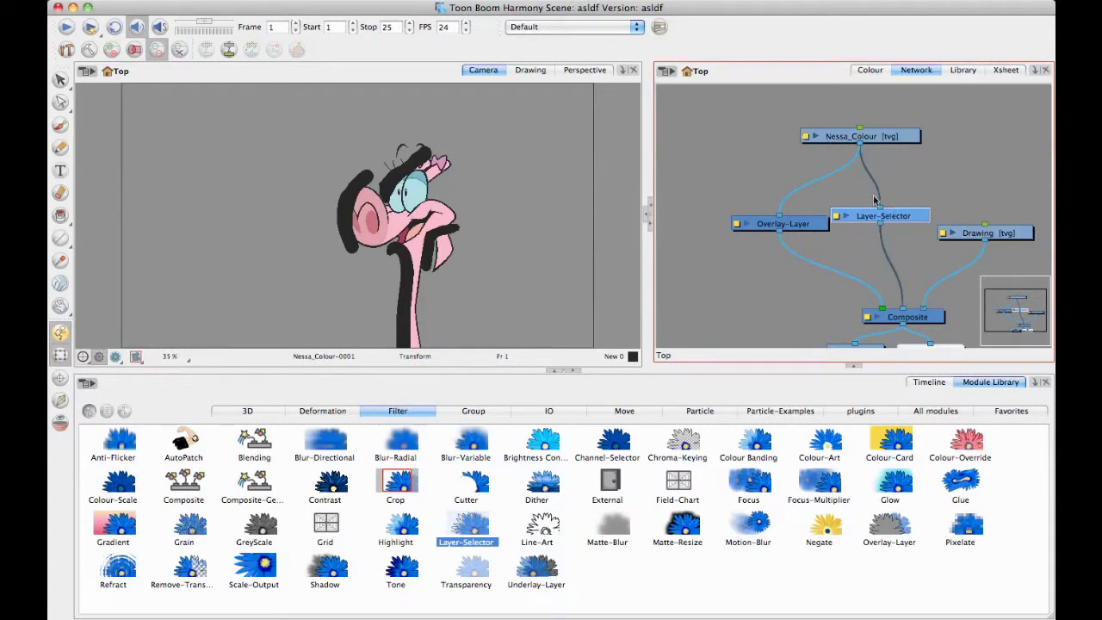
{"action": "left_click", "coordinate": [805, 140]}
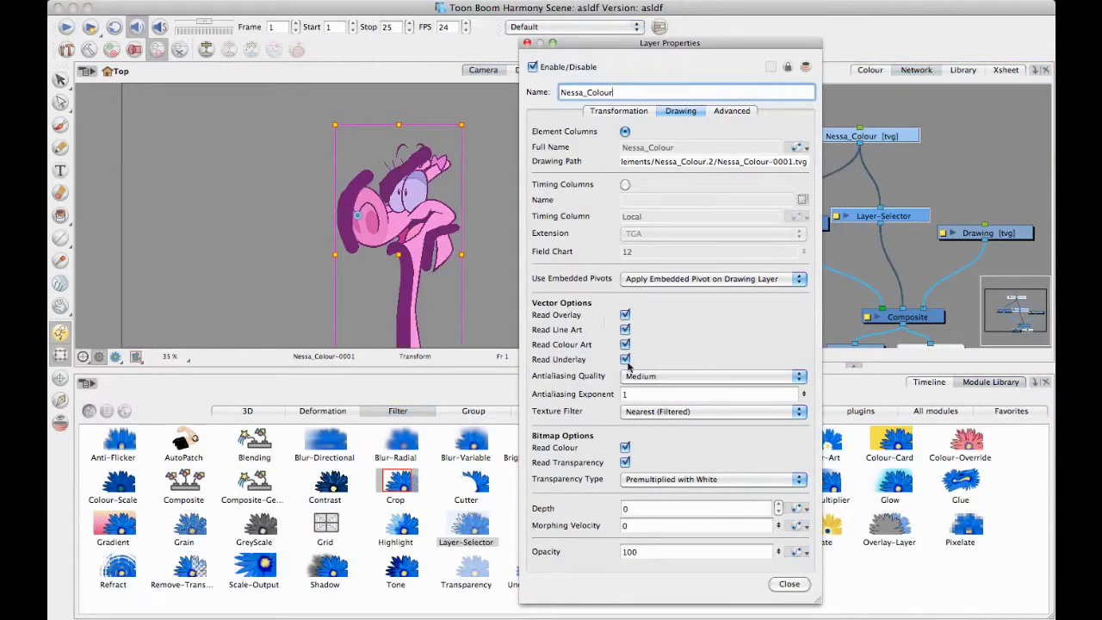
{"action": "left_click", "coordinate": [790, 585]}
{"action": "mouse_move", "coordinate": [909, 220]}
{"action": "left_mouse_down"}
{"action": "mouse_move", "coordinate": [890, 205]}
{"action": "mouse_move", "coordinate": [905, 219]}
{"action": "left_mouse_up"}
{"action": "left_click_drag", "start_coordinate": [794, 228], "coordinate": [858, 211]}
{"action": "double_click", "coordinate": [858, 211]}
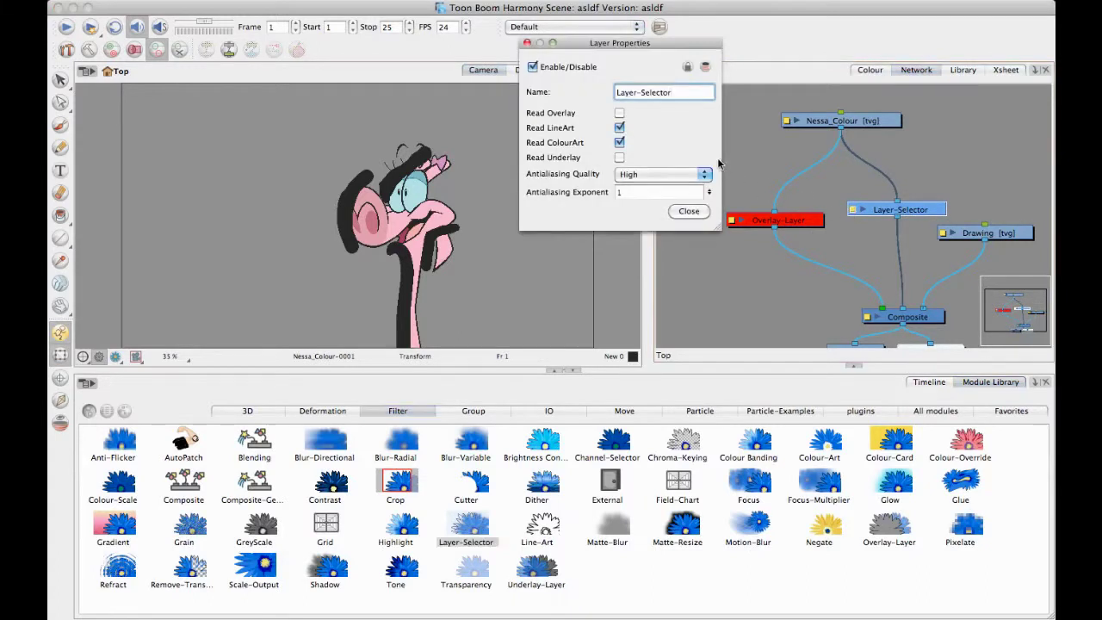
{"action": "left_click", "coordinate": [697, 214]}
{"action": "key", "text": "ctrl+z"}
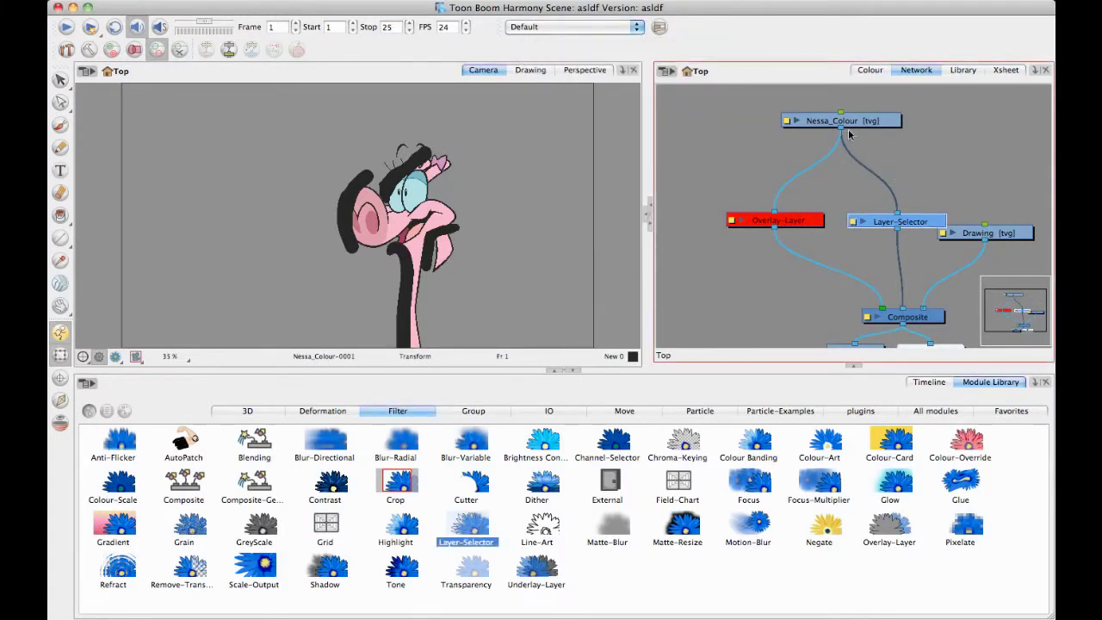
Step: Unplug the Overlay-Layer and Layer-Selector nodes from the chain and box-select both
{"action": "left_click_drag", "start_coordinate": [850, 126], "coordinate": [890, 124]}
{"action": "left_click_drag", "start_coordinate": [785, 223], "coordinate": [786, 217]}
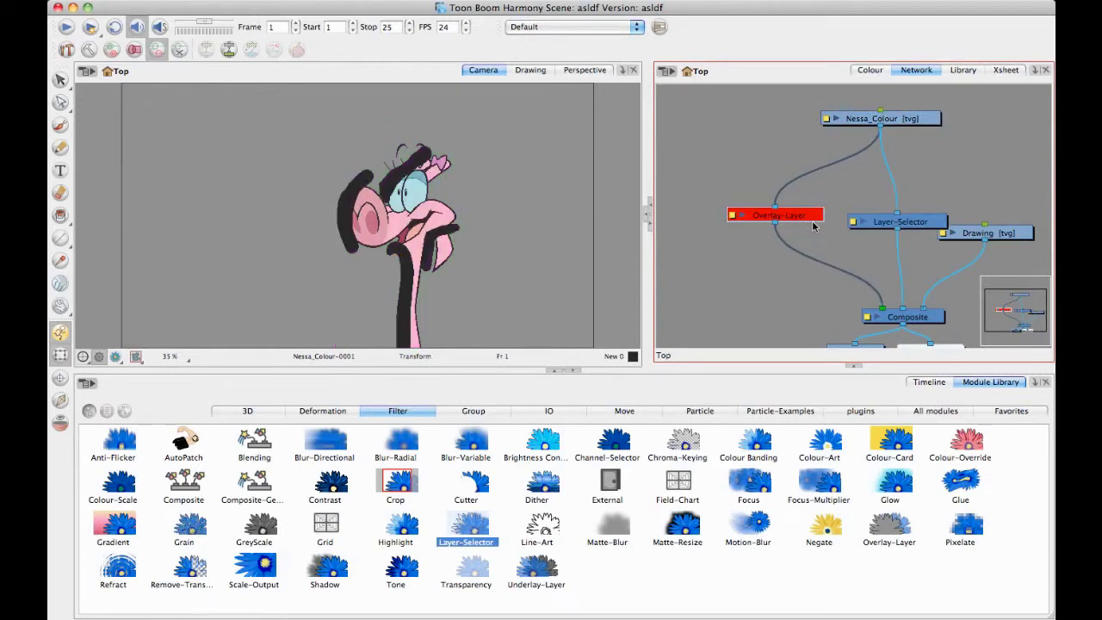
{"action": "left_click", "coordinate": [846, 213]}
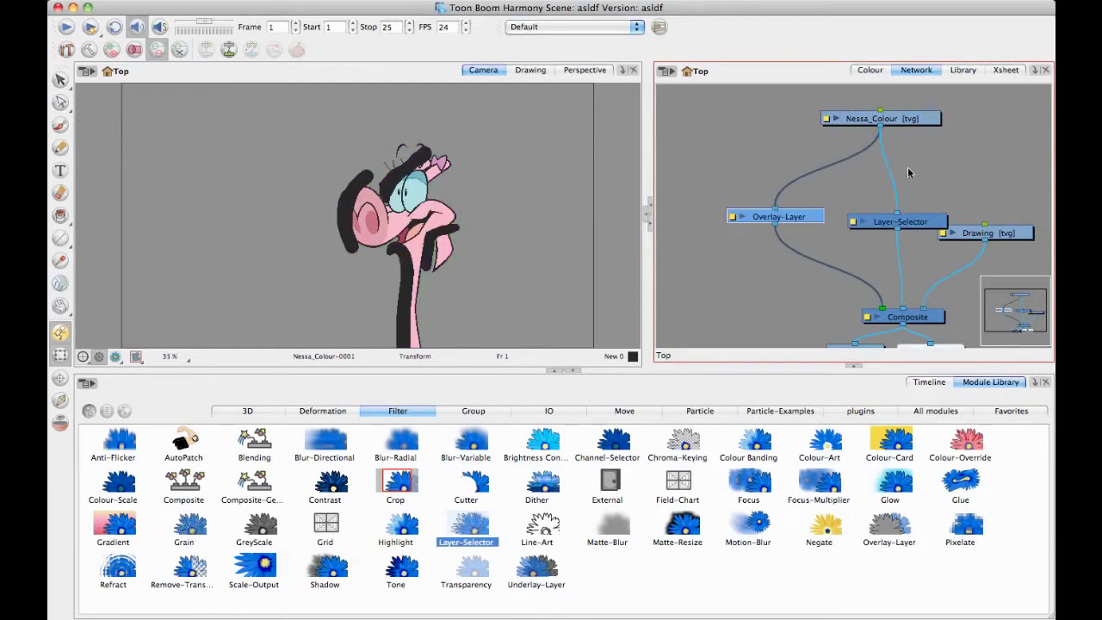
{"action": "left_click_drag", "start_coordinate": [801, 209], "coordinate": [745, 250]}
{"action": "left_click_drag", "start_coordinate": [921, 227], "coordinate": [793, 204]}
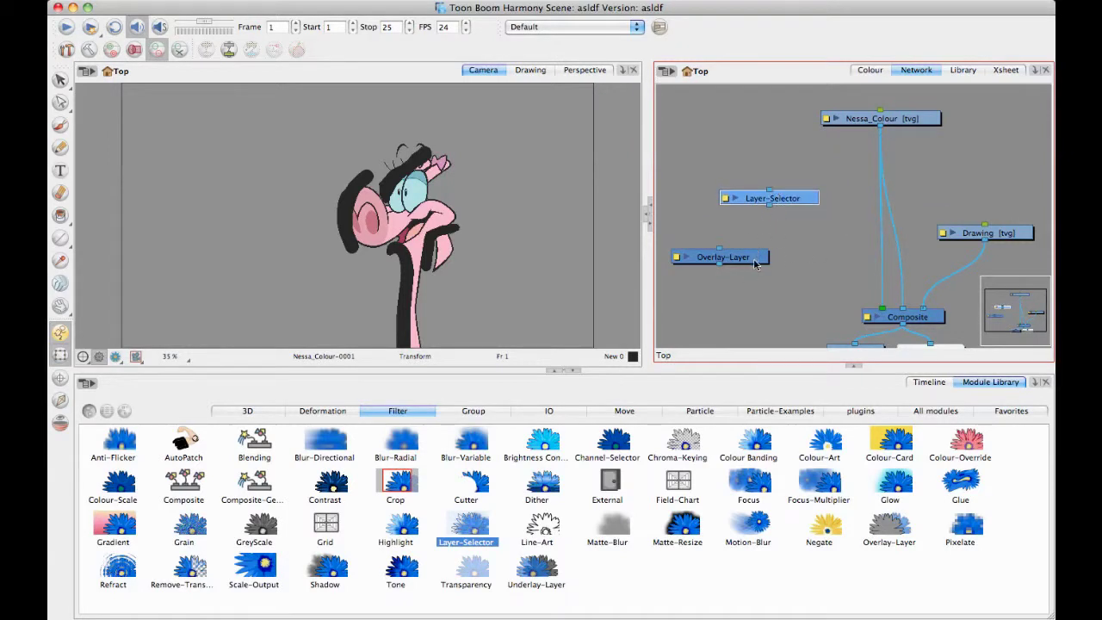
{"action": "left_click_drag", "start_coordinate": [755, 264], "coordinate": [724, 186]}
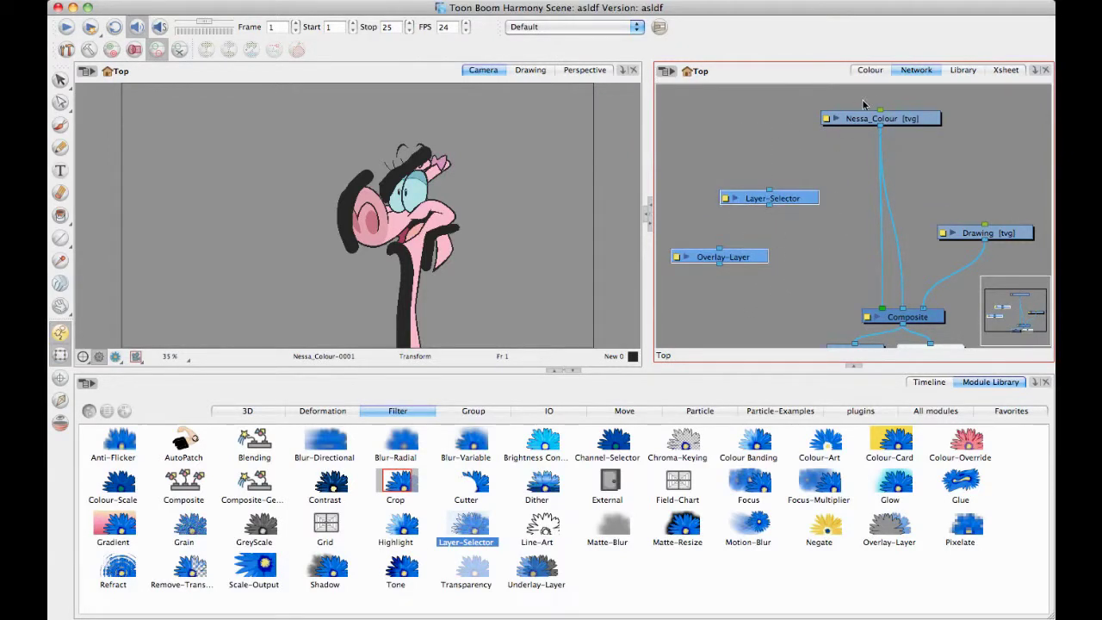
Step: Delete the Layer-Selector and Overlay-Layer nodes and reposition Nessa_Colour
{"action": "key", "text": "Delete"}
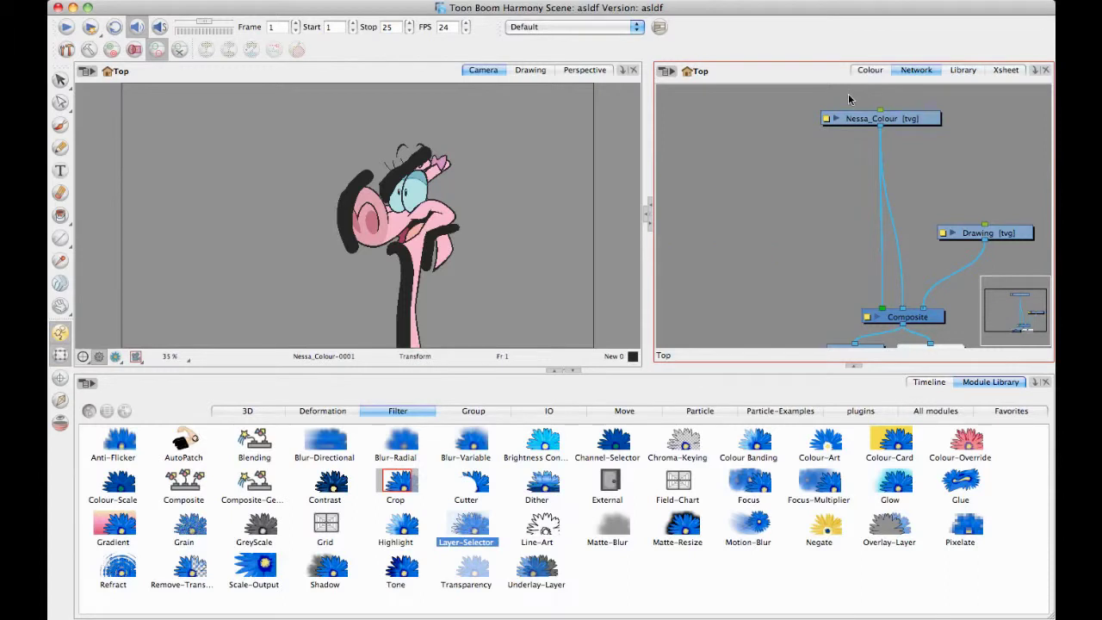
{"action": "mouse_move", "coordinate": [880, 306]}
{"action": "left_mouse_down"}
{"action": "mouse_move", "coordinate": [860, 129]}
{"action": "mouse_move", "coordinate": [881, 125]}
{"action": "mouse_move", "coordinate": [840, 132]}
{"action": "left_mouse_up"}
{"action": "left_click", "coordinate": [829, 133]}
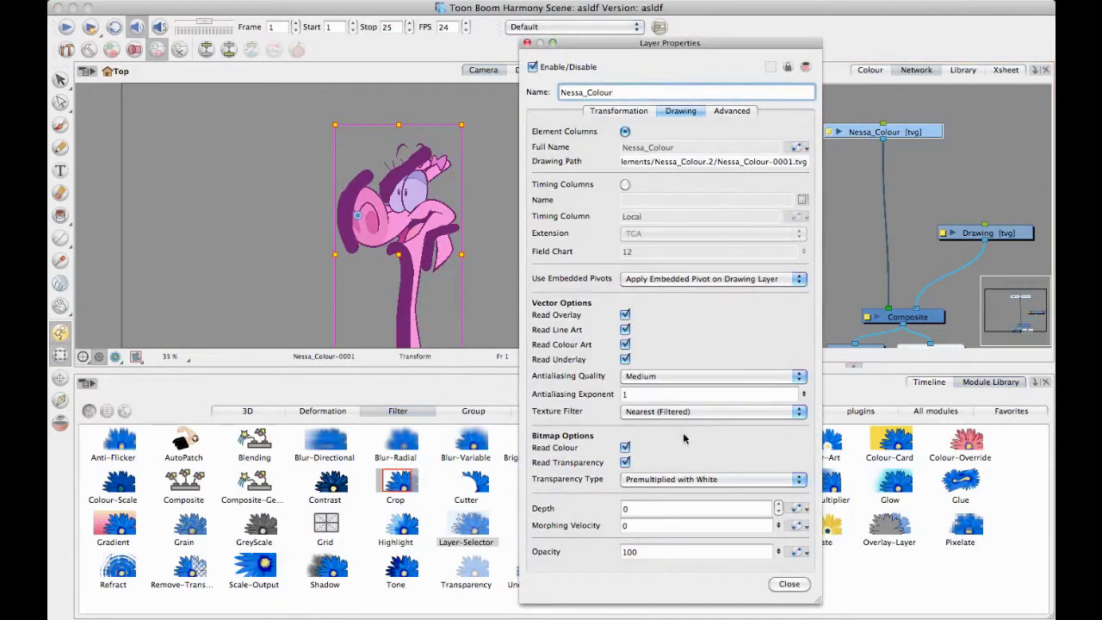
{"action": "left_click", "coordinate": [801, 585]}
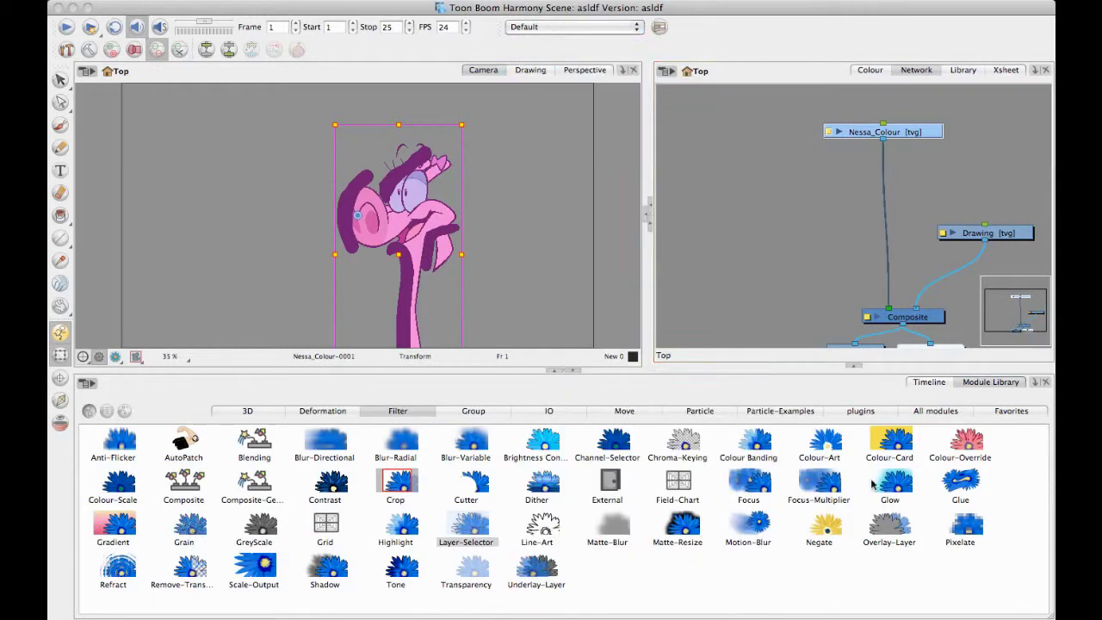
{"action": "left_click_drag", "start_coordinate": [901, 140], "coordinate": [881, 147]}
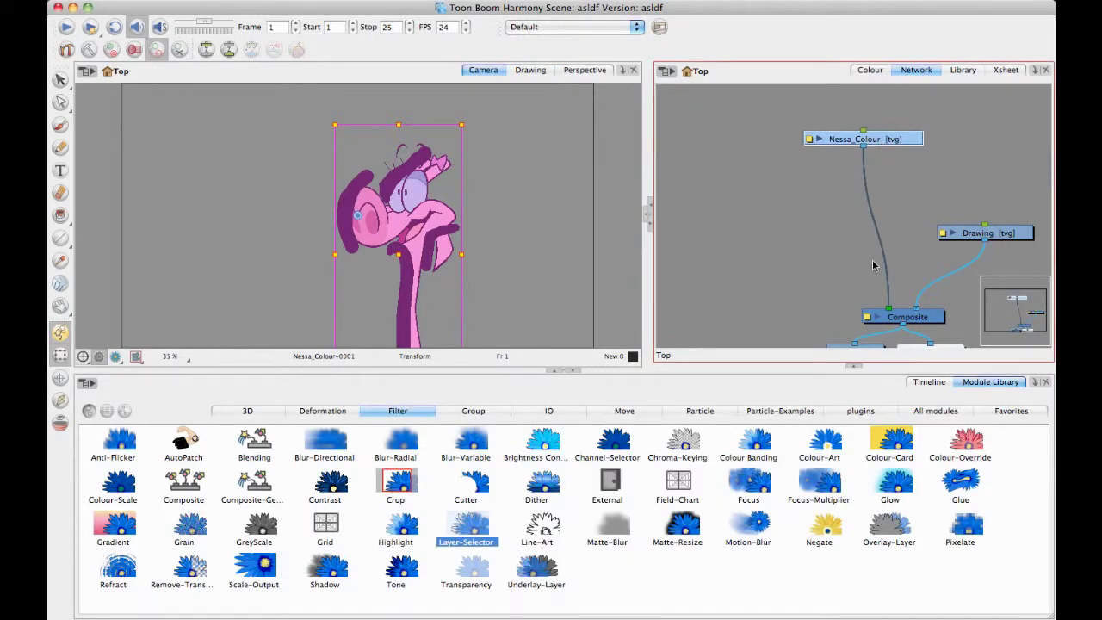
Step: Duplicate Nessa_Colour as Nessa_Colour_1 and connect it into the Composite
{"action": "key", "text": "ctrl+v"}
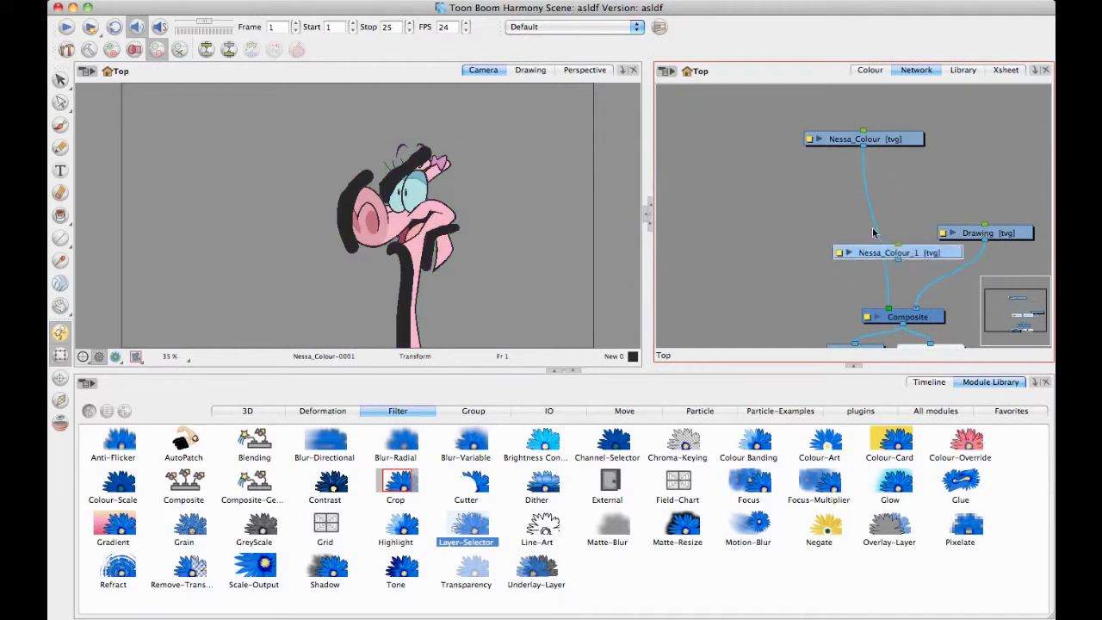
{"action": "left_click_drag", "start_coordinate": [852, 244], "coordinate": [761, 200]}
{"action": "left_click_drag", "start_coordinate": [896, 139], "coordinate": [910, 119]}
{"action": "left_click", "coordinate": [822, 197]}
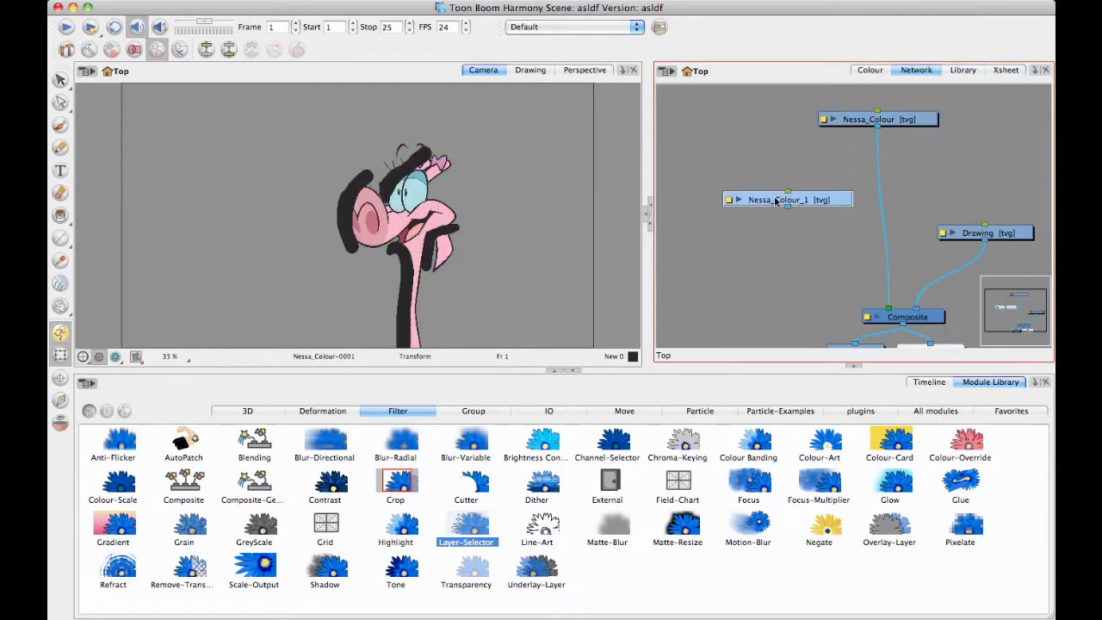
{"action": "left_click_drag", "start_coordinate": [787, 207], "coordinate": [882, 309]}
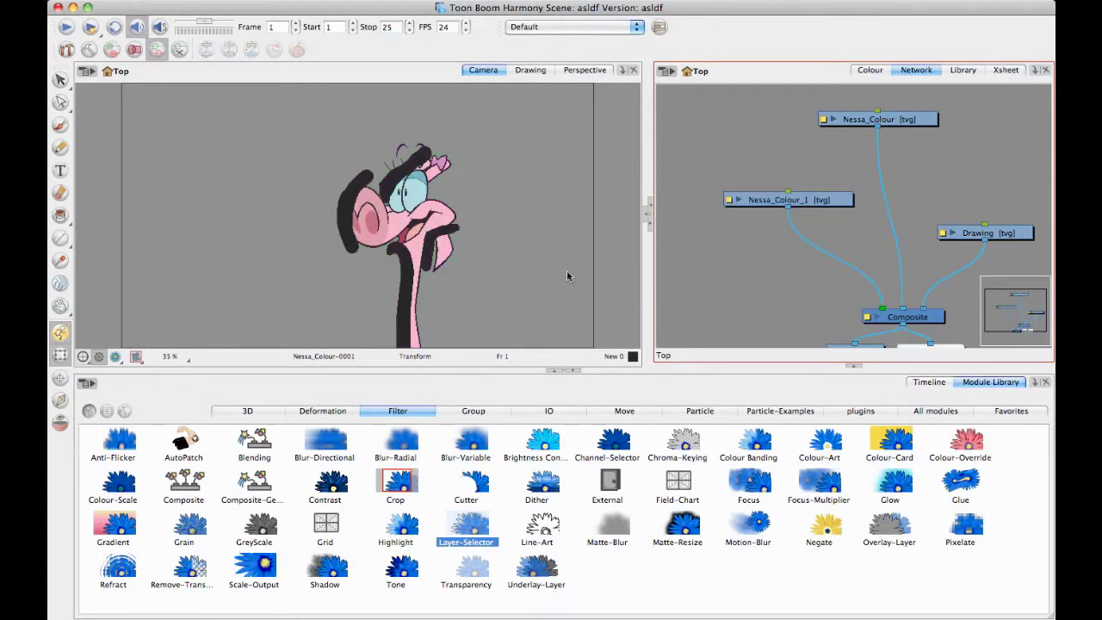
{"action": "key", "text": "bracketright"}
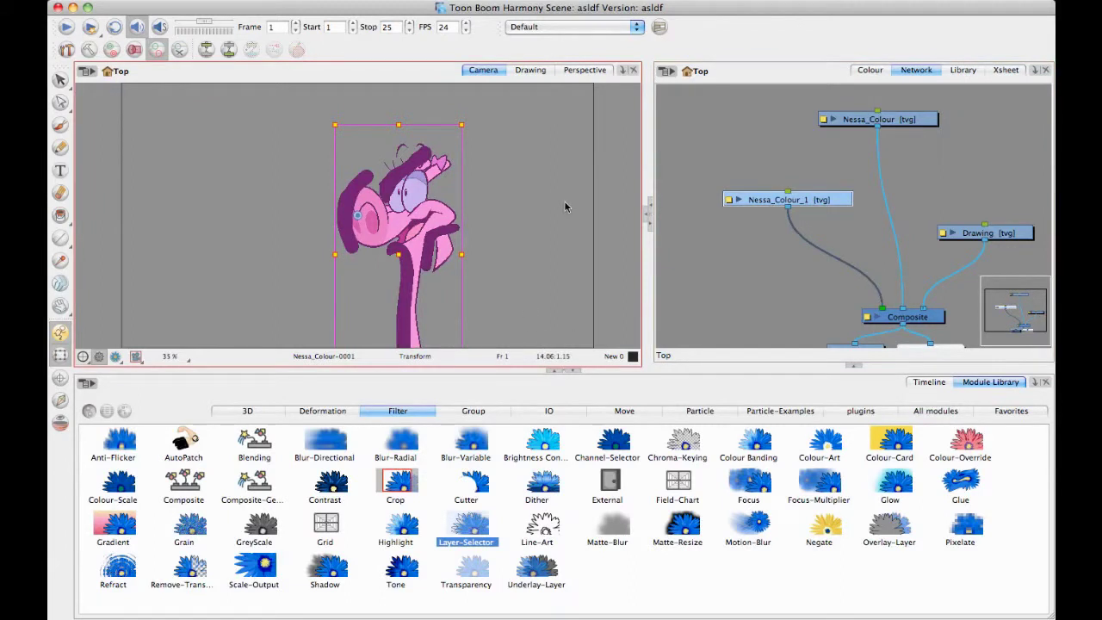
{"action": "key", "text": "bracketleft"}
{"action": "double_click", "coordinate": [729, 202]}
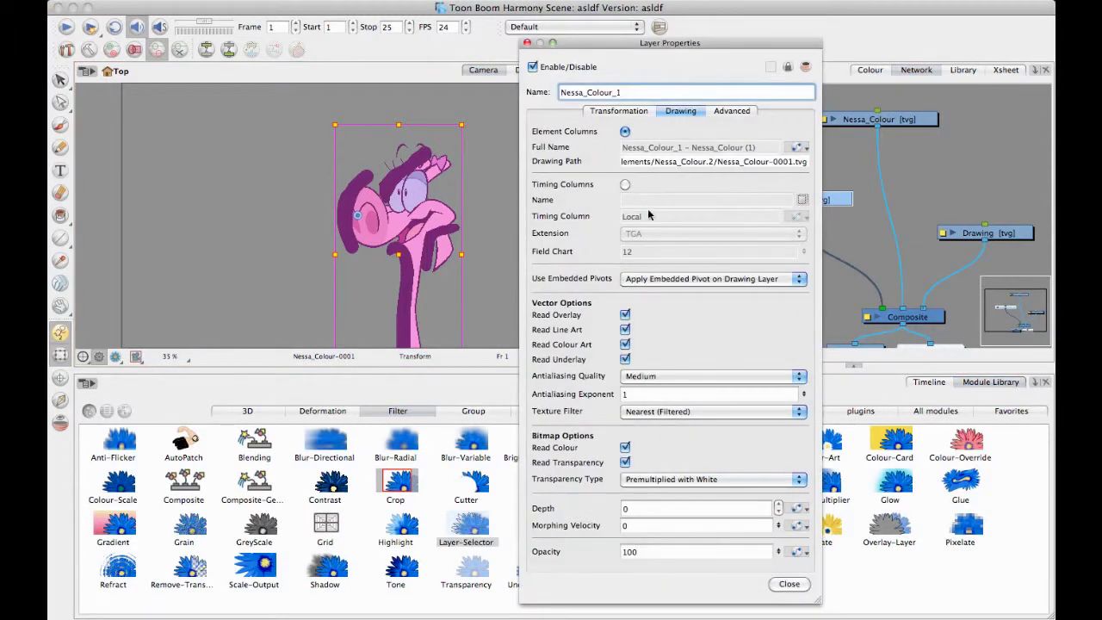
Step: Untick Read Line Art, Colour Art and Underlay on Nessa_Colour_1, then review Nessa_Colour's settings
{"action": "left_click", "coordinate": [626, 330]}
{"action": "left_click", "coordinate": [626, 345]}
{"action": "left_click", "coordinate": [625, 359]}
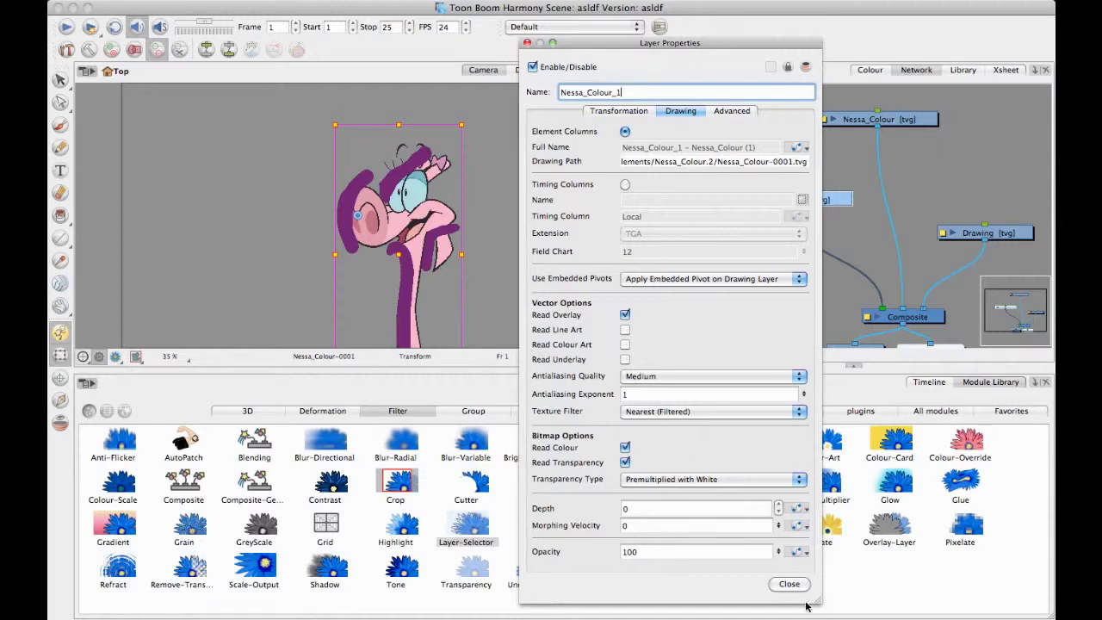
{"action": "left_click", "coordinate": [787, 584]}
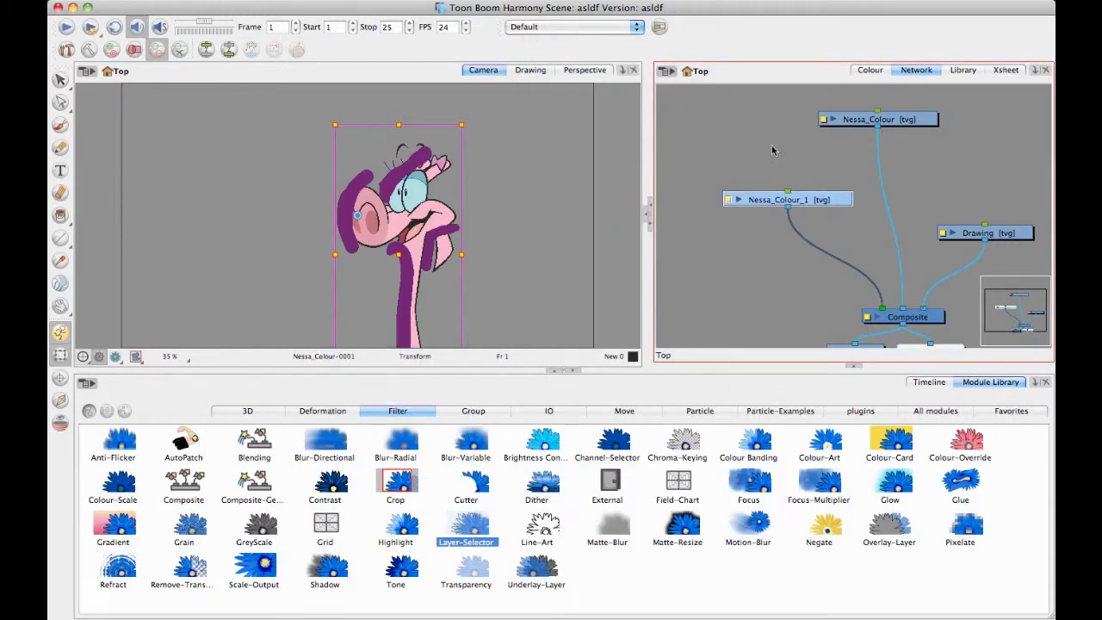
{"action": "left_click", "coordinate": [862, 126]}
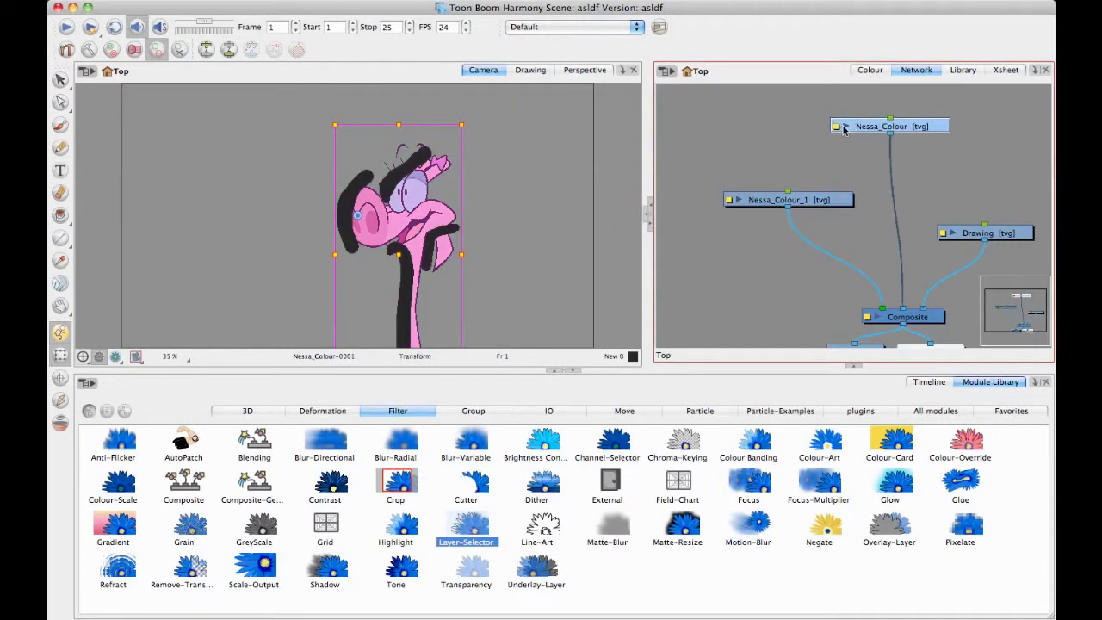
{"action": "left_click", "coordinate": [835, 126]}
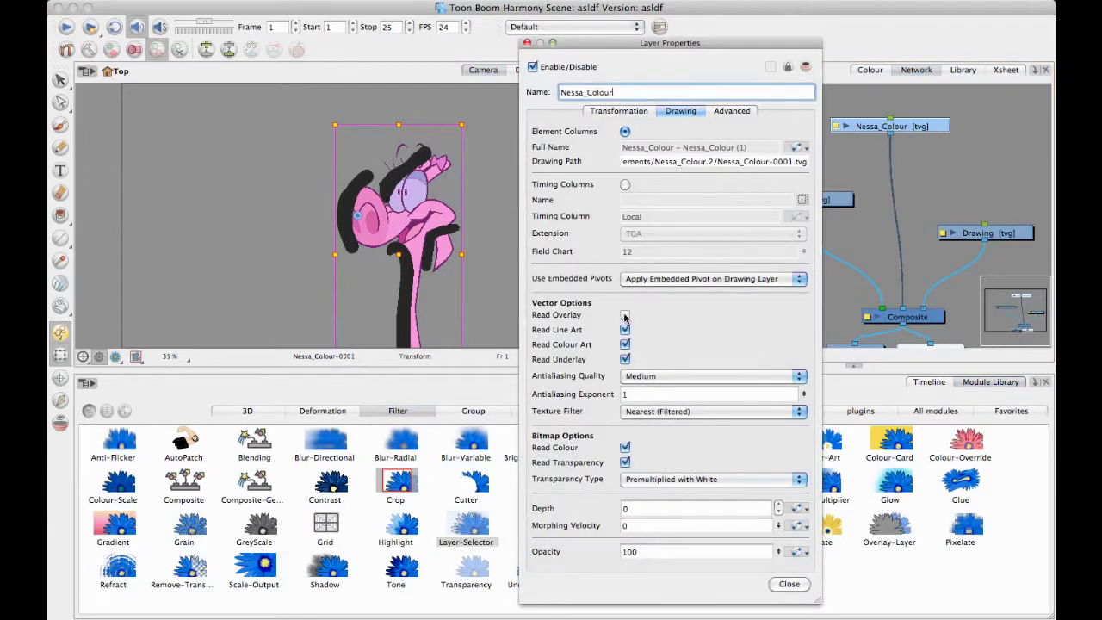
{"action": "left_click", "coordinate": [789, 584]}
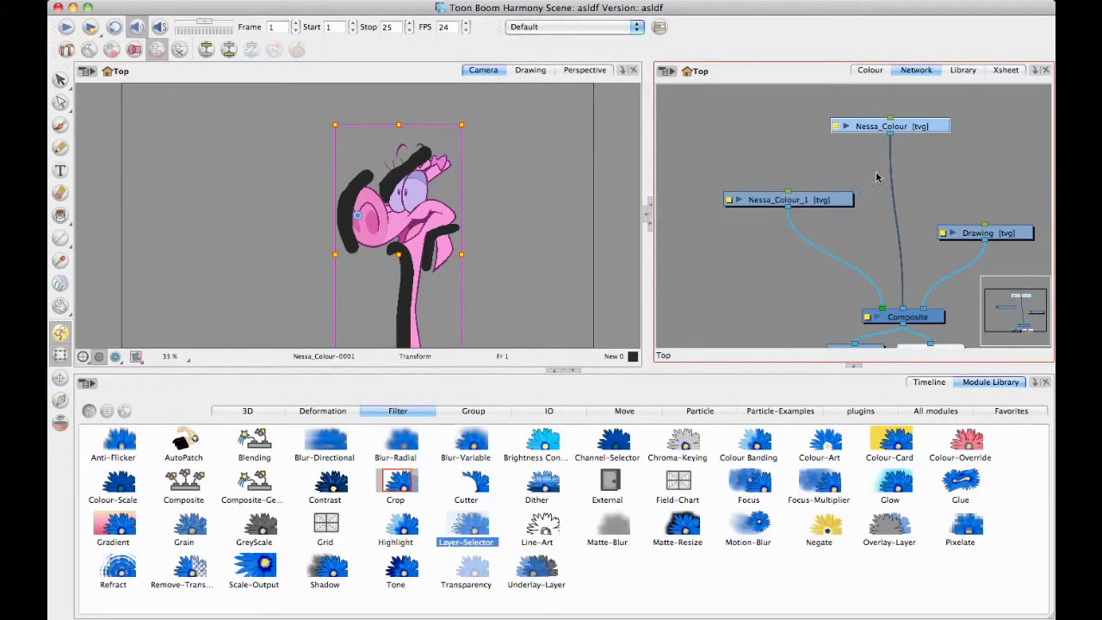
Step: Shuffle the two Nessa nodes, comparing renders, so overlay strokes draw over the coloured character
{"action": "left_click_drag", "start_coordinate": [820, 199], "coordinate": [806, 211]}
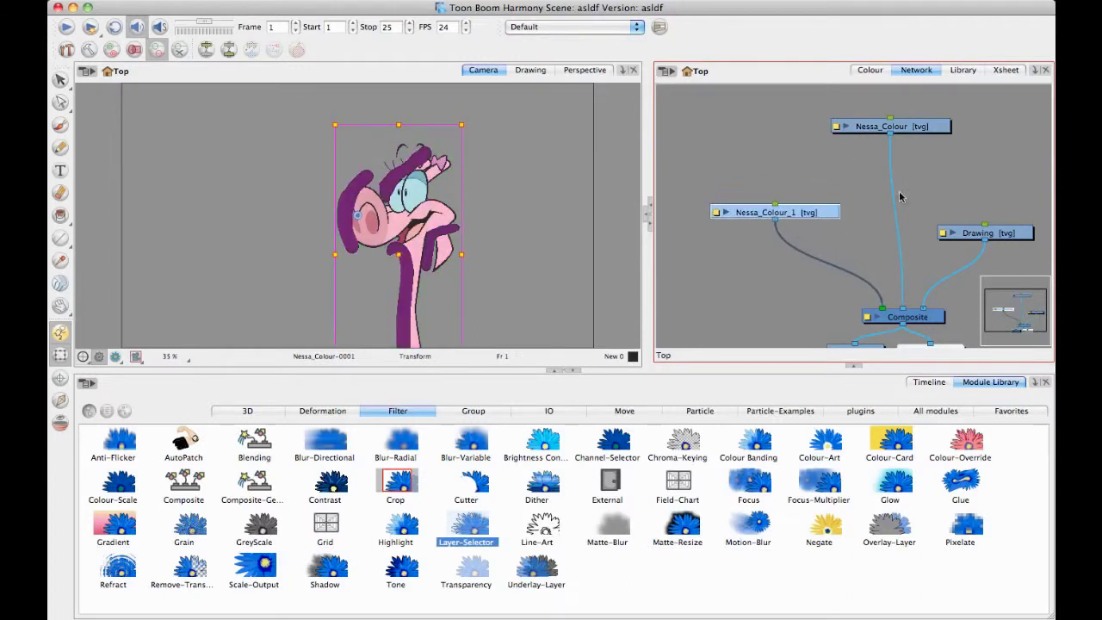
{"action": "left_click_drag", "start_coordinate": [890, 119], "coordinate": [890, 116]}
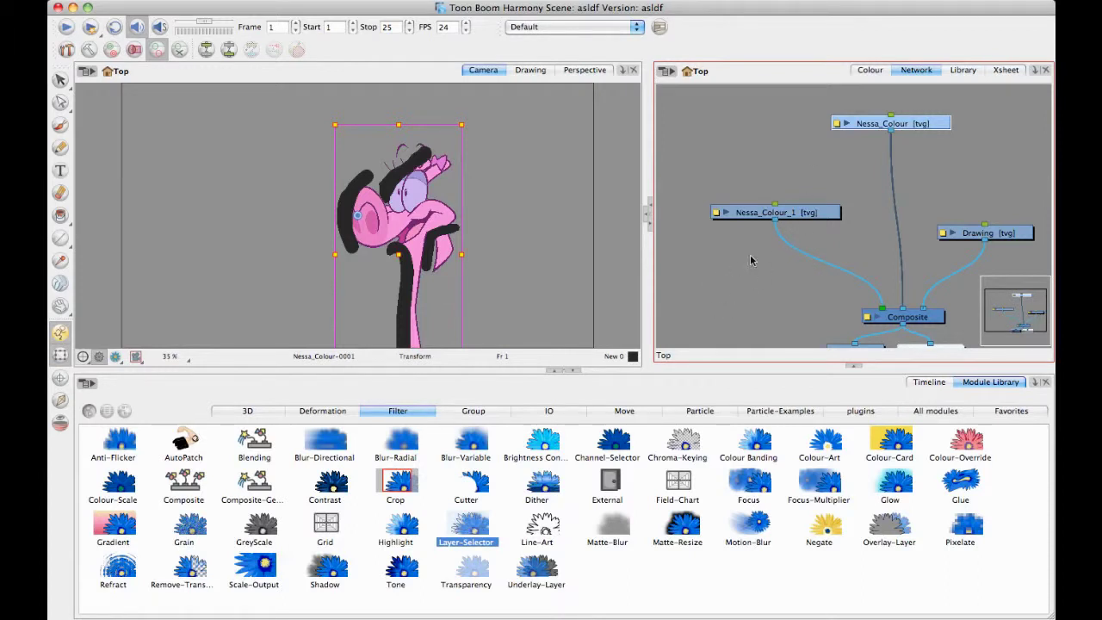
{"action": "left_click_drag", "start_coordinate": [809, 219], "coordinate": [805, 218]}
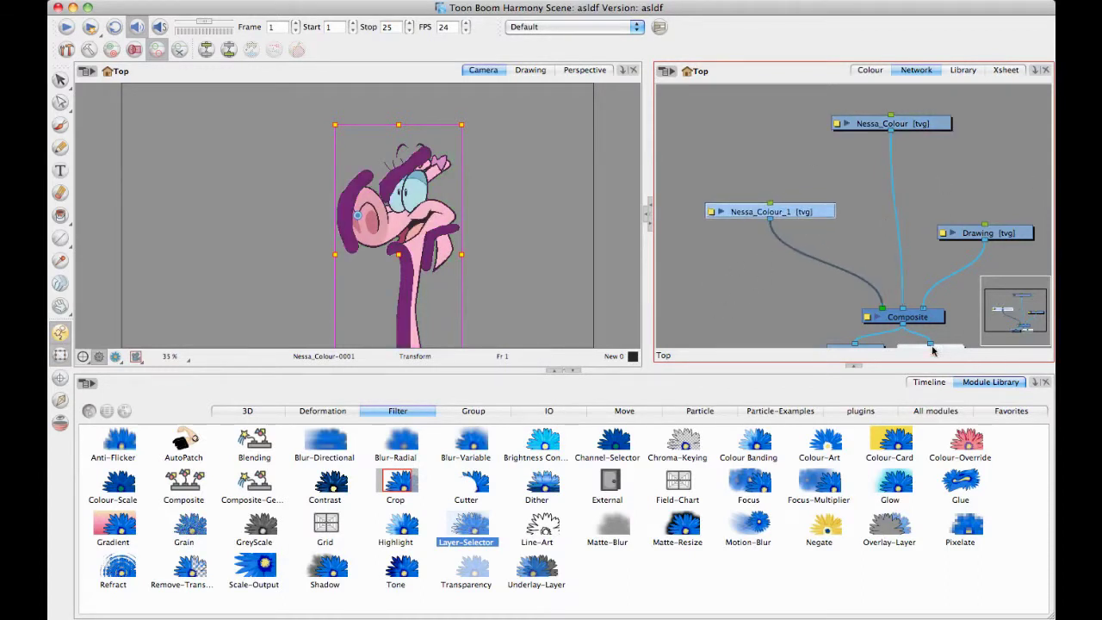
{"action": "left_click_drag", "start_coordinate": [884, 129], "coordinate": [882, 128]}
{"action": "left_click", "coordinate": [802, 218]}
{"action": "left_click", "coordinate": [864, 128]}
{"action": "left_click", "coordinate": [806, 218]}
{"action": "left_click_drag", "start_coordinate": [882, 129], "coordinate": [842, 138]}
{"action": "left_click_drag", "start_coordinate": [819, 215], "coordinate": [812, 207]}
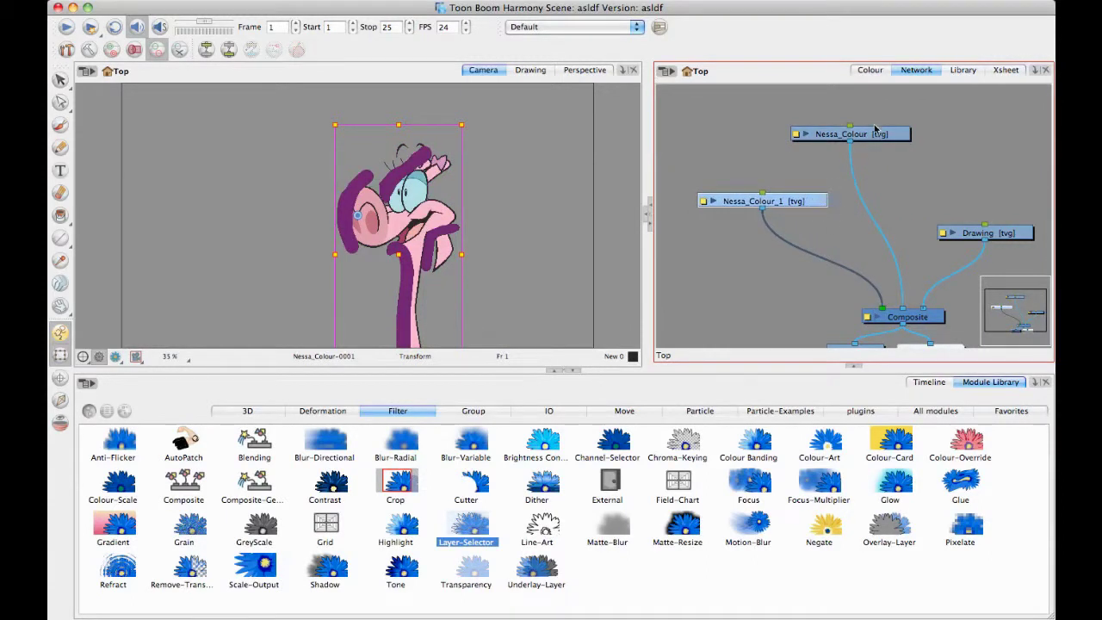
{"action": "left_click_drag", "start_coordinate": [872, 135], "coordinate": [883, 130]}
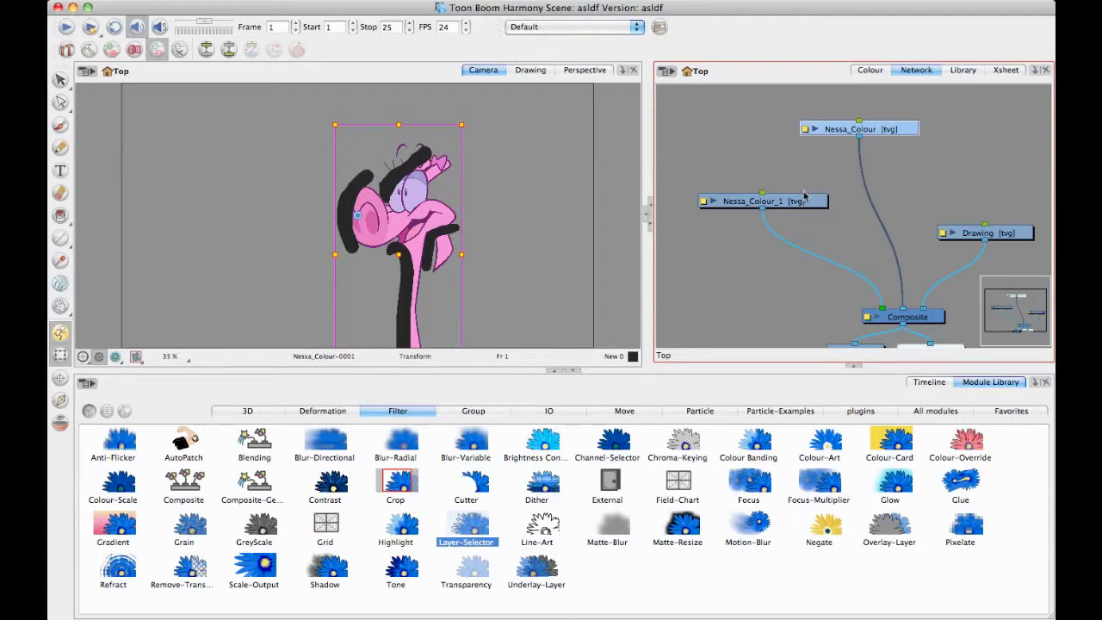
{"action": "left_click_drag", "start_coordinate": [785, 201], "coordinate": [780, 199]}
{"action": "left_click_drag", "start_coordinate": [880, 130], "coordinate": [882, 128]}
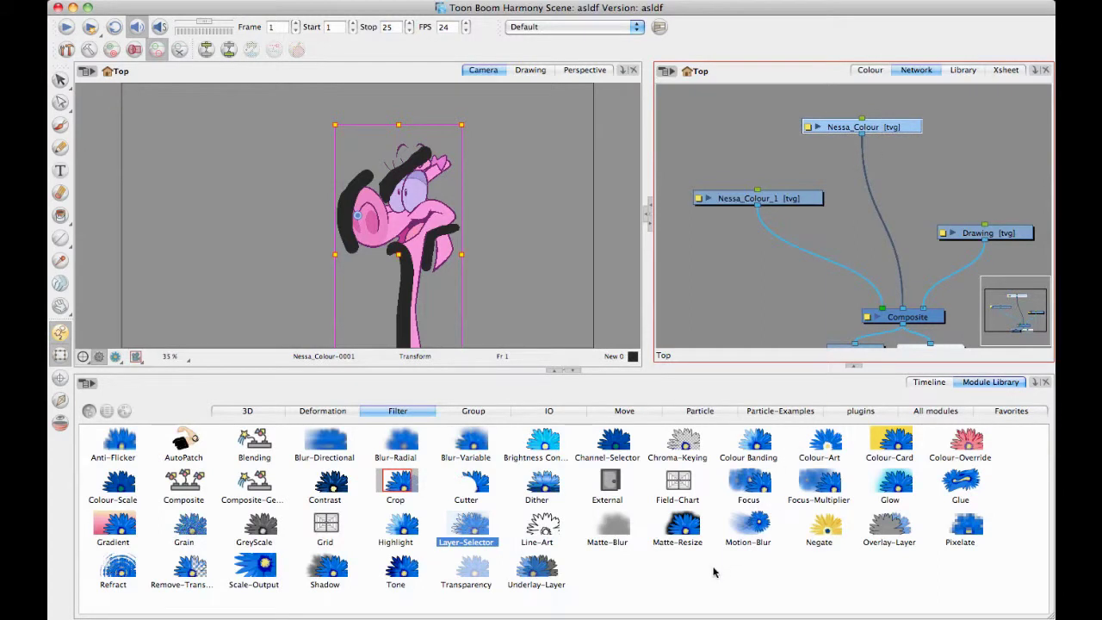
Step: Insert a Tone node on Nessa_Colour_1's Composite link and connect Nessa_Colour to its second input
{"action": "left_click", "coordinate": [408, 577]}
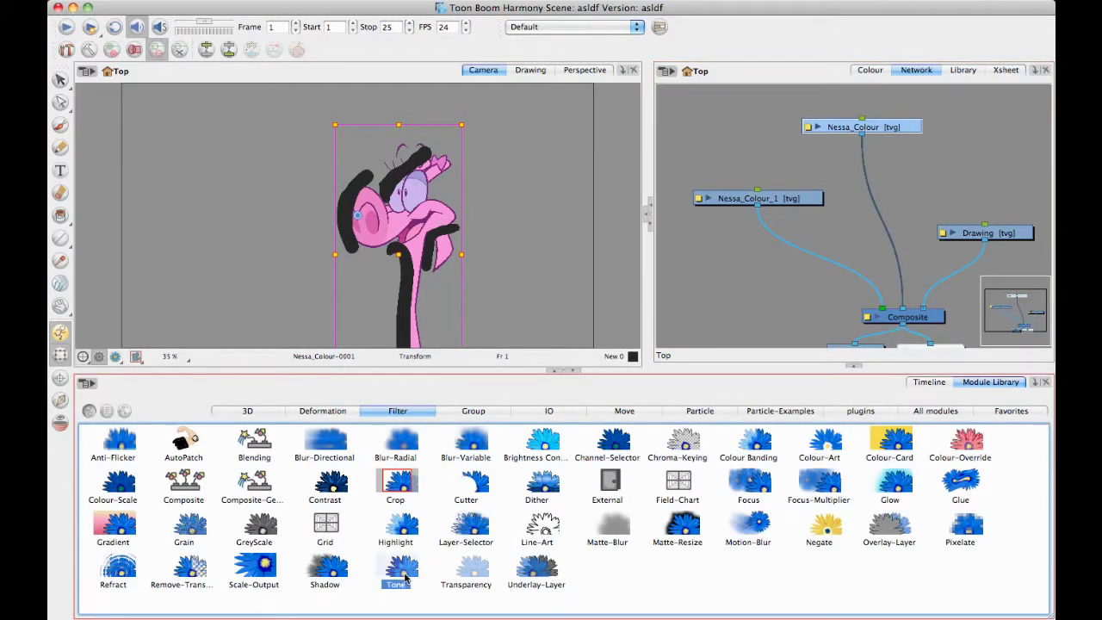
{"action": "left_click_drag", "start_coordinate": [410, 575], "coordinate": [844, 241]}
{"action": "left_click_drag", "start_coordinate": [793, 197], "coordinate": [782, 184]}
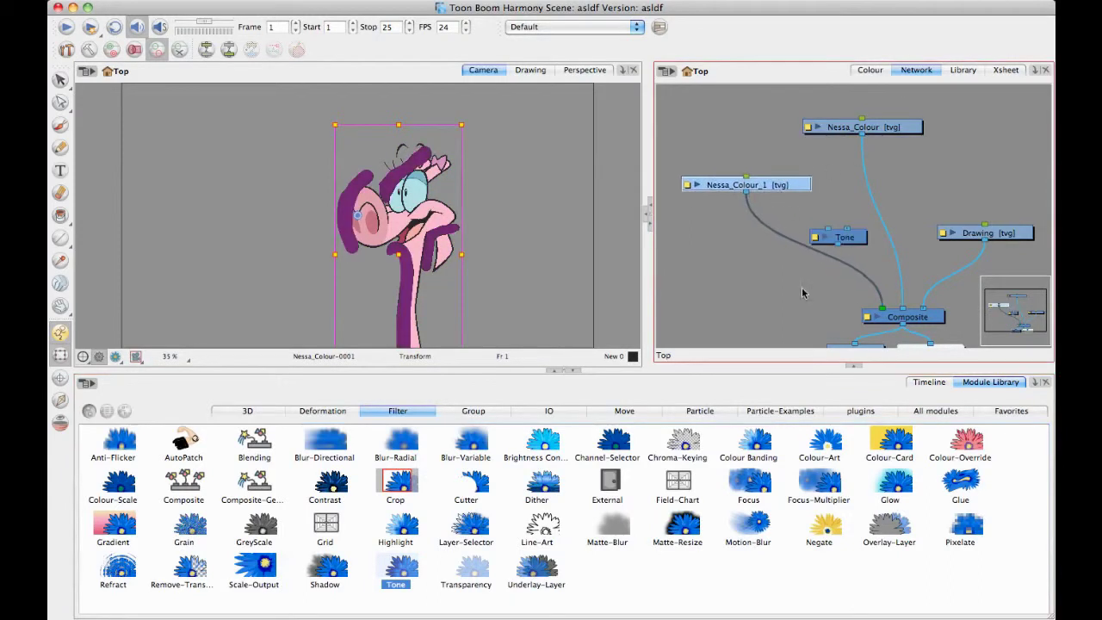
{"action": "left_click", "coordinate": [336, 568]}
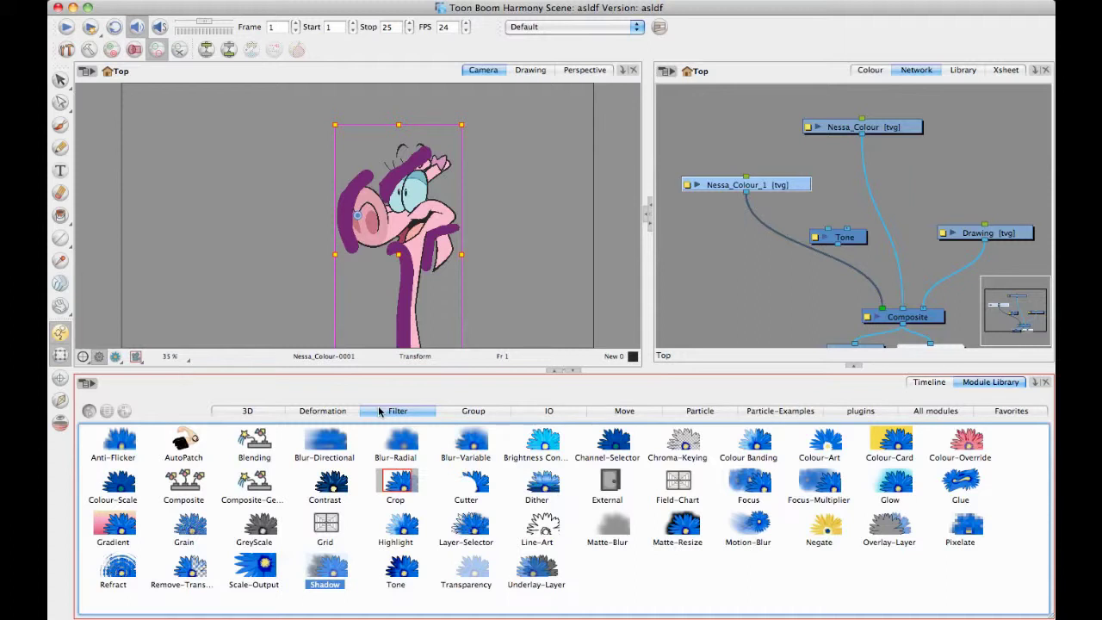
{"action": "left_click_drag", "start_coordinate": [861, 244], "coordinate": [859, 255]}
{"action": "left_click_drag", "start_coordinate": [781, 188], "coordinate": [775, 174]}
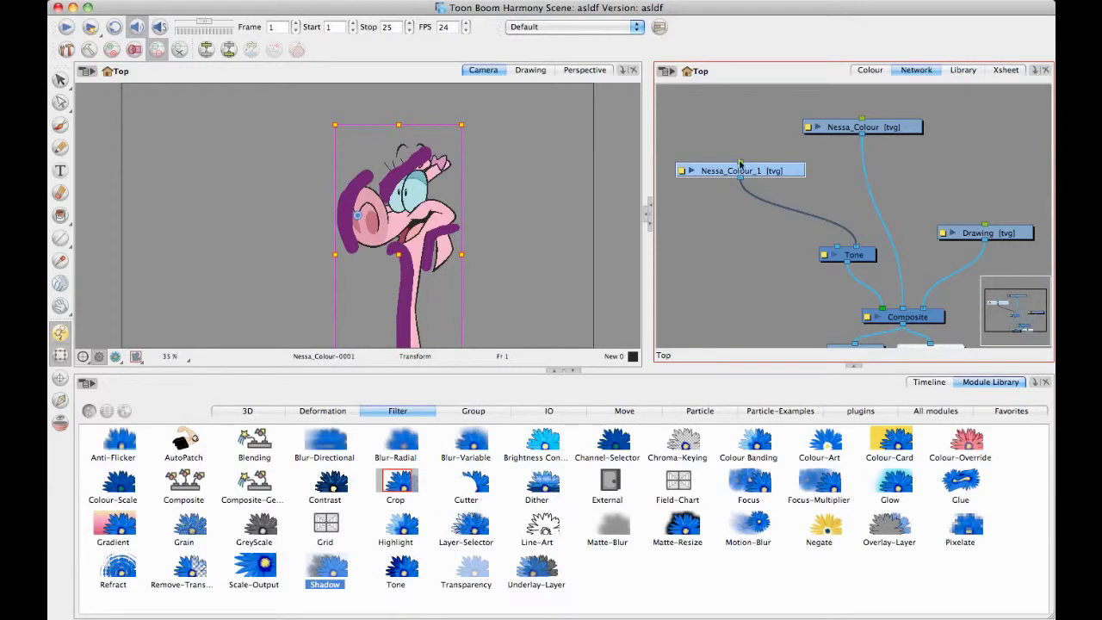
{"action": "left_click_drag", "start_coordinate": [858, 250], "coordinate": [837, 249]}
{"action": "left_click_drag", "start_coordinate": [903, 308], "coordinate": [854, 245]}
{"action": "left_click_drag", "start_coordinate": [906, 127], "coordinate": [939, 133]}
{"action": "left_click_drag", "start_coordinate": [758, 171], "coordinate": [773, 173]}
Step: Plug Nessa_Colour_1 into the Tone node's input, giving soft darker-pink shadows
{"action": "left_click", "coordinate": [927, 134]}
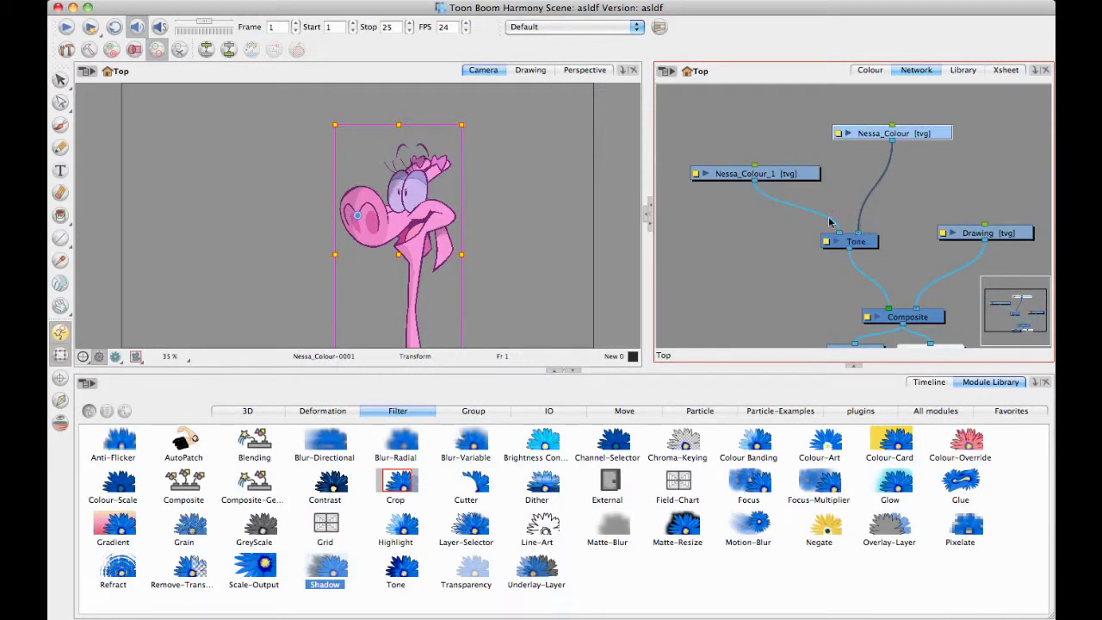
{"action": "left_click_drag", "start_coordinate": [779, 175], "coordinate": [777, 173]}
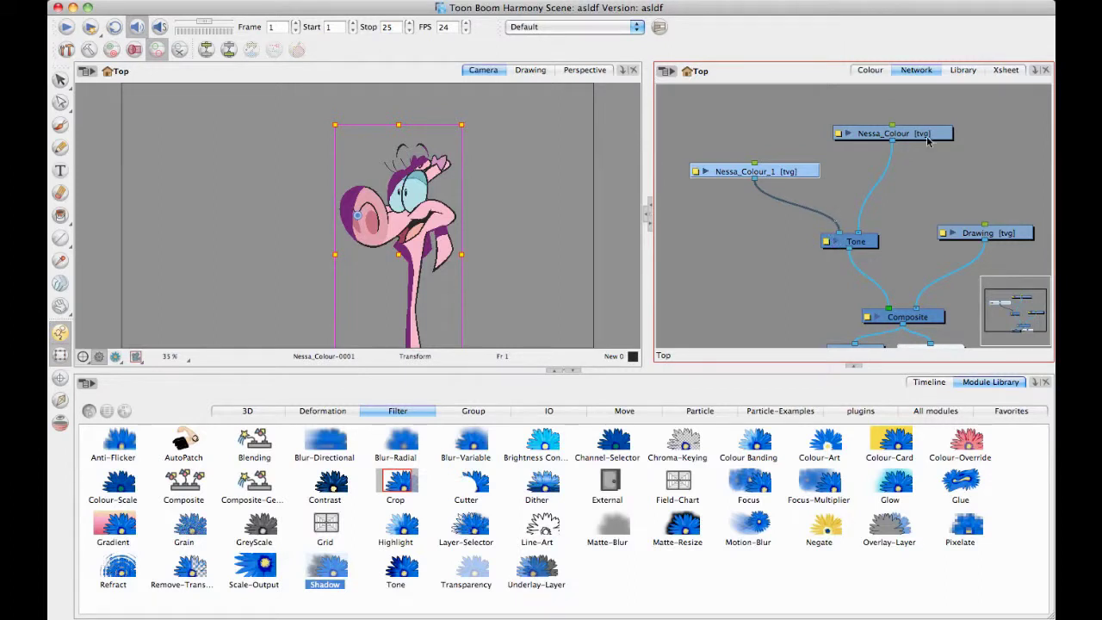
{"action": "left_click_drag", "start_coordinate": [920, 140], "coordinate": [939, 139]}
{"action": "left_click_drag", "start_coordinate": [790, 173], "coordinate": [812, 165]}
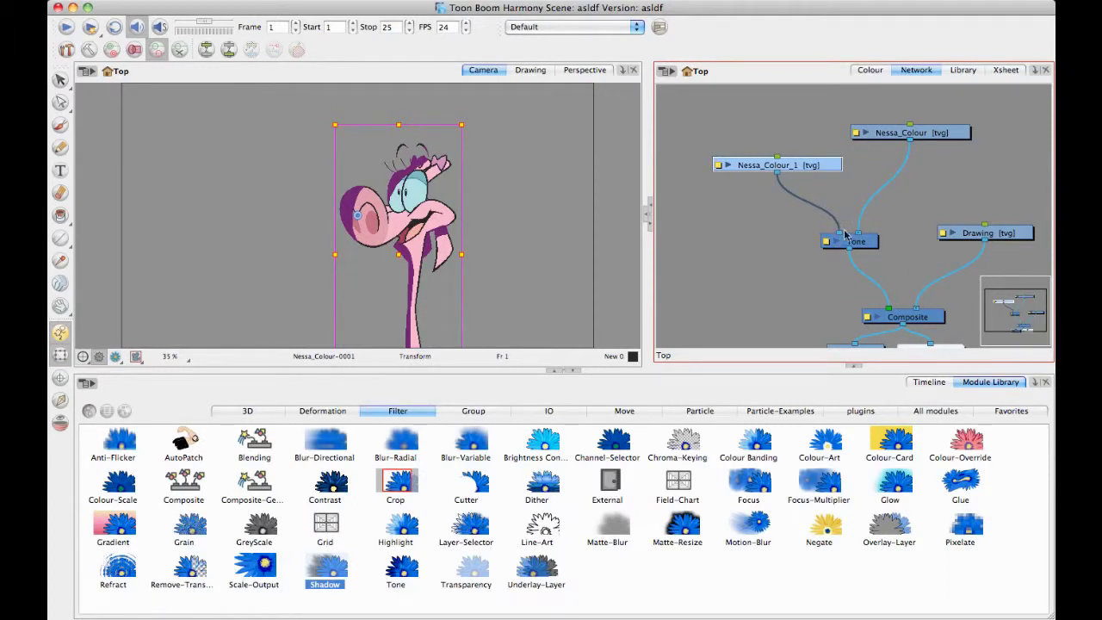
{"action": "left_click_drag", "start_coordinate": [830, 211], "coordinate": [833, 228]}
Step: Enlarge the camera and network views and add a Colour-Card node feeding the Composite
{"action": "left_click", "coordinate": [722, 190]}
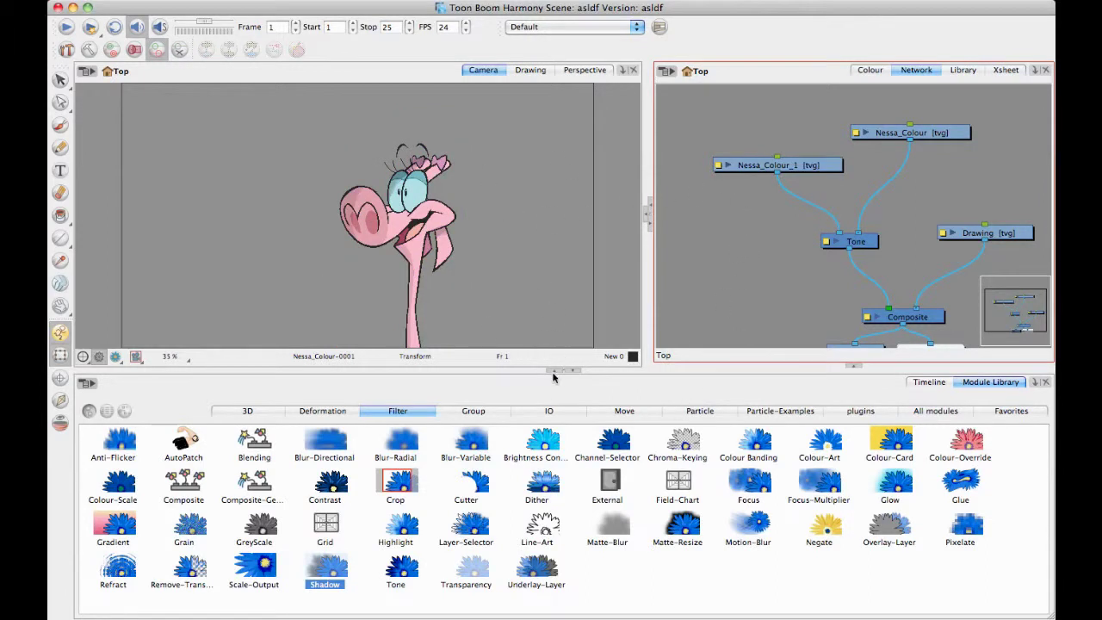
{"action": "left_click", "coordinate": [515, 377]}
{"action": "left_click_drag", "start_coordinate": [531, 369], "coordinate": [548, 498]}
{"action": "scroll", "coordinate": [461, 315], "scroll_direction": "up", "scroll_amount": 1}
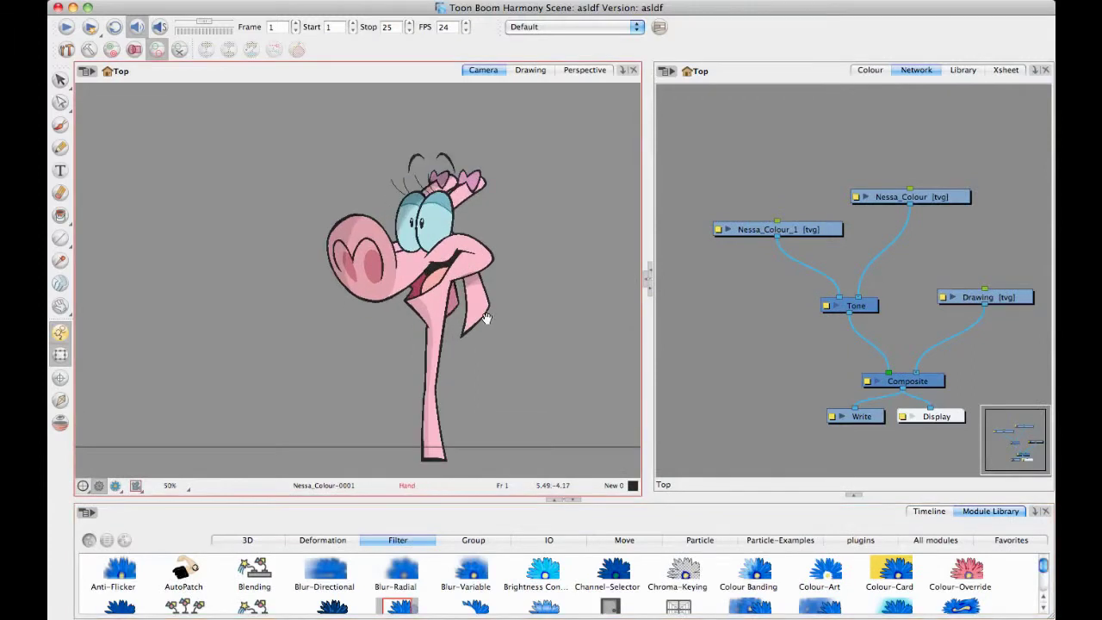
{"action": "left_click_drag", "start_coordinate": [895, 573], "coordinate": [884, 374]}
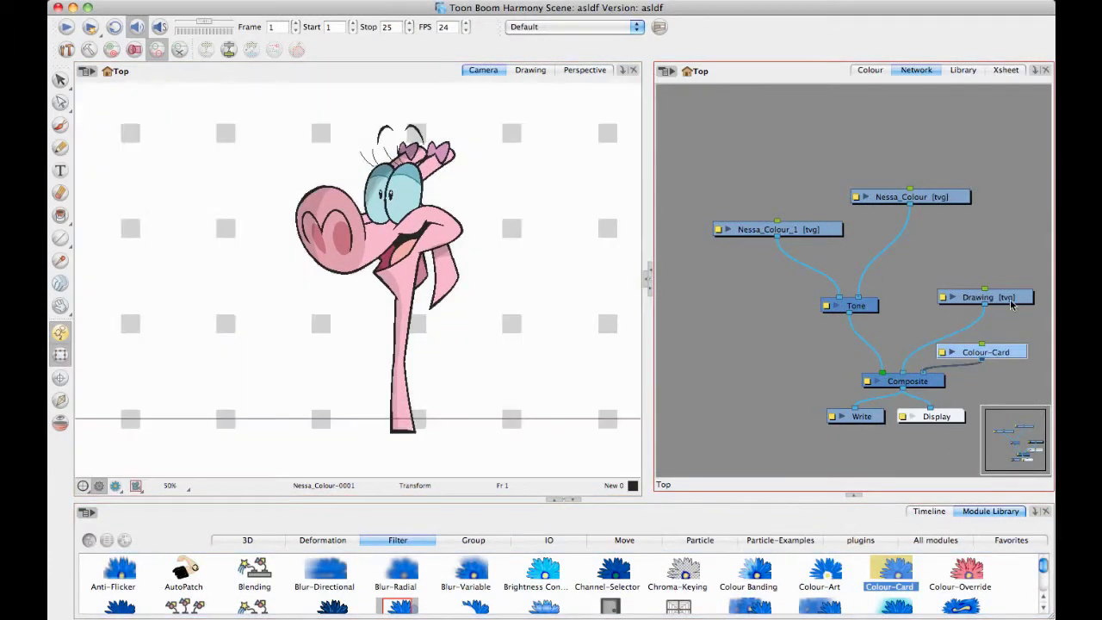
{"action": "left_click", "coordinate": [997, 234]}
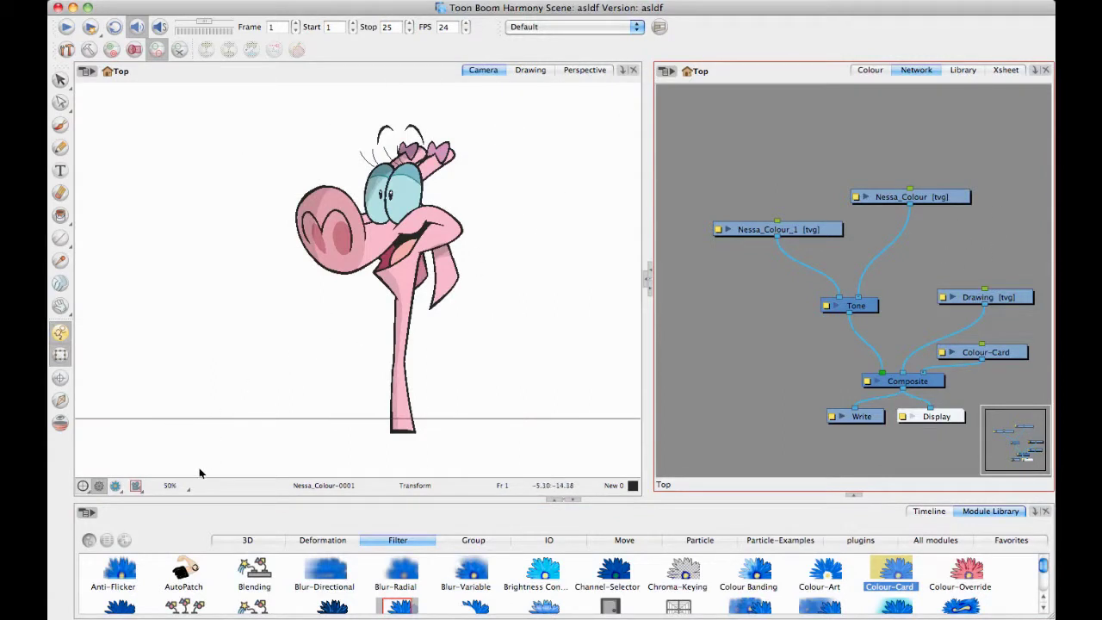
Step: Switch the Camera view to Render Preview and tidy the Tone, Drawing and Nessa_Colour_1 nodes
{"action": "left_click", "coordinate": [115, 487]}
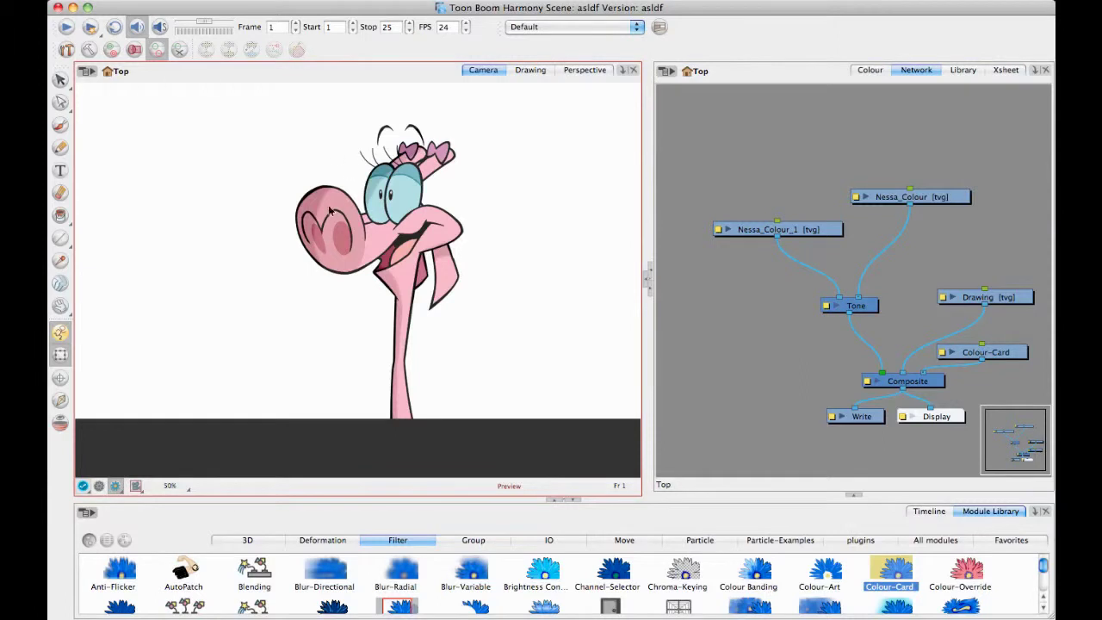
{"action": "left_click_drag", "start_coordinate": [867, 303], "coordinate": [871, 287]}
{"action": "left_click_drag", "start_coordinate": [1014, 301], "coordinate": [988, 300]}
{"action": "left_click_drag", "start_coordinate": [810, 226], "coordinate": [810, 222]}
{"action": "left_click", "coordinate": [781, 443]}
Step: Show the Timeline and step between frames 1 and 4 to review the toned poses
{"action": "left_click", "coordinate": [929, 511]}
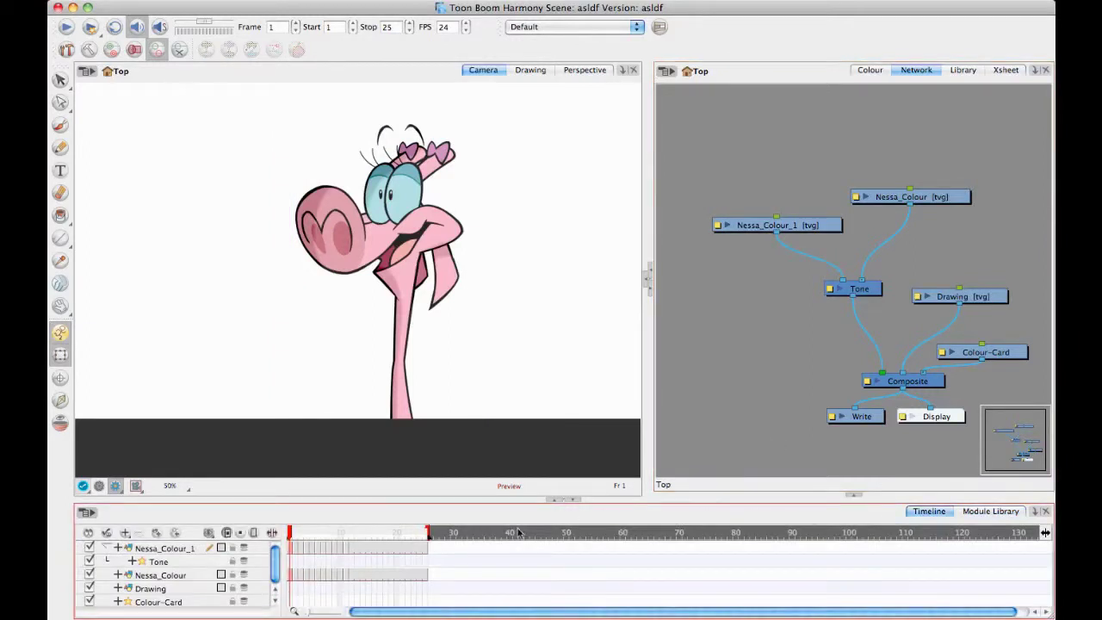
{"action": "key", "text": "period"}
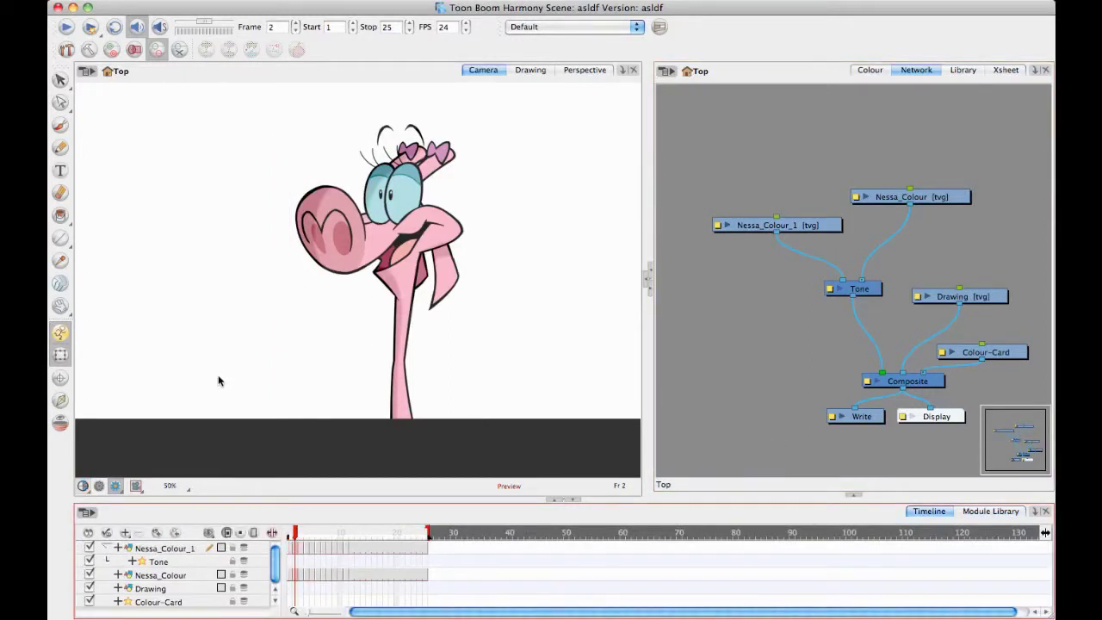
{"action": "key", "text": "period"}
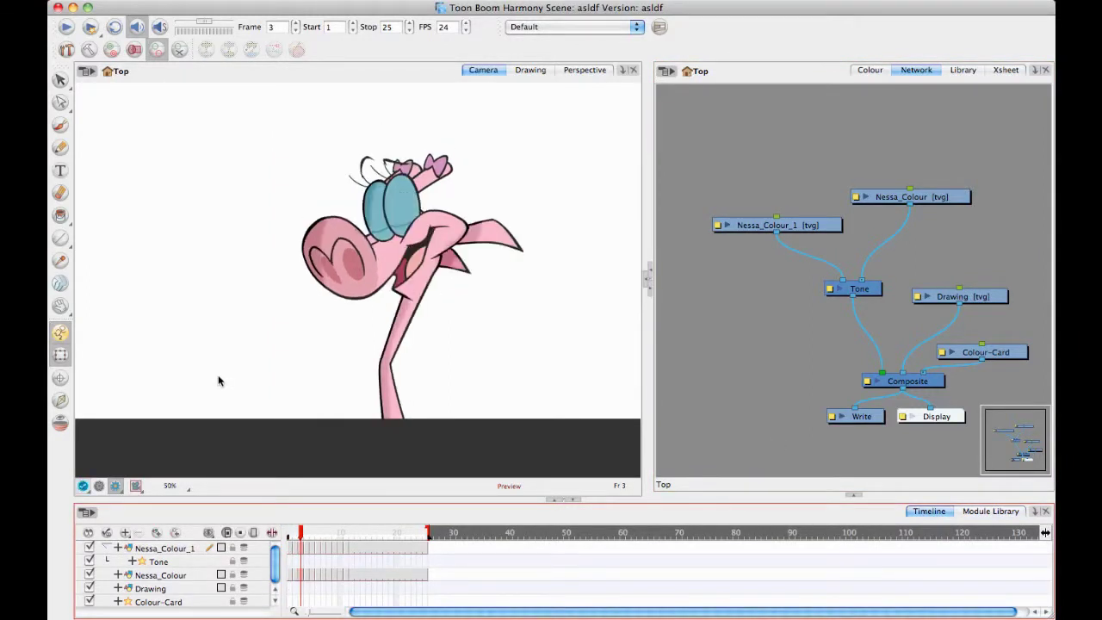
{"action": "key", "text": "comma"}
{"action": "key", "text": "comma"}
{"action": "key", "text": "period"}
{"action": "key", "text": "period"}
{"action": "key", "text": "period"}
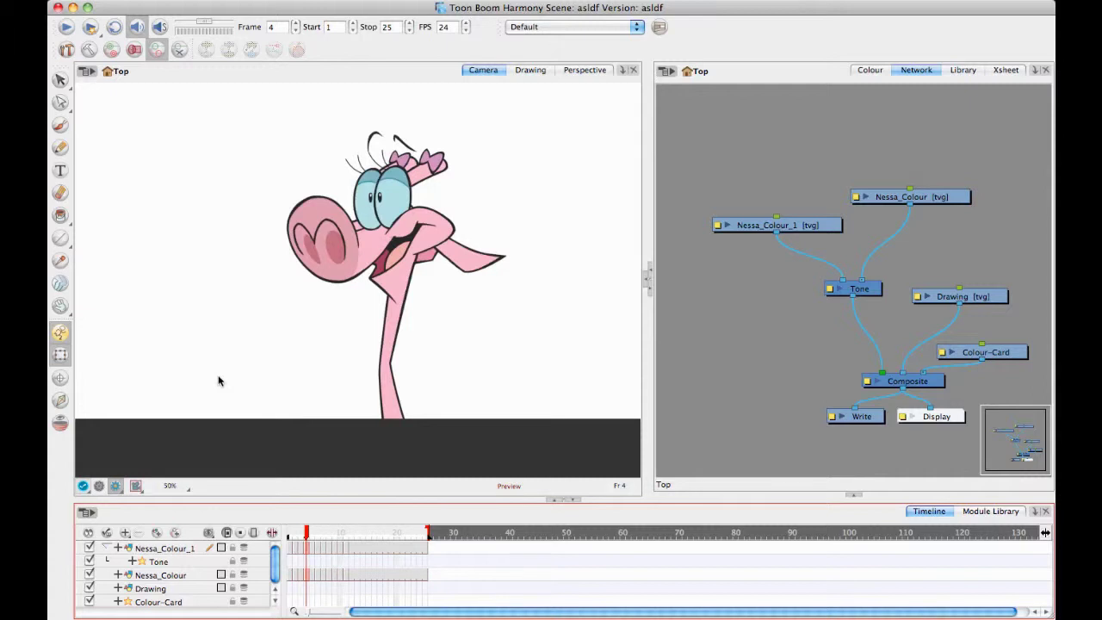
{"action": "key", "text": "comma"}
{"action": "key", "text": "period"}
{"action": "key", "text": "comma"}
{"action": "key", "text": "comma"}
{"action": "key", "text": "comma"}
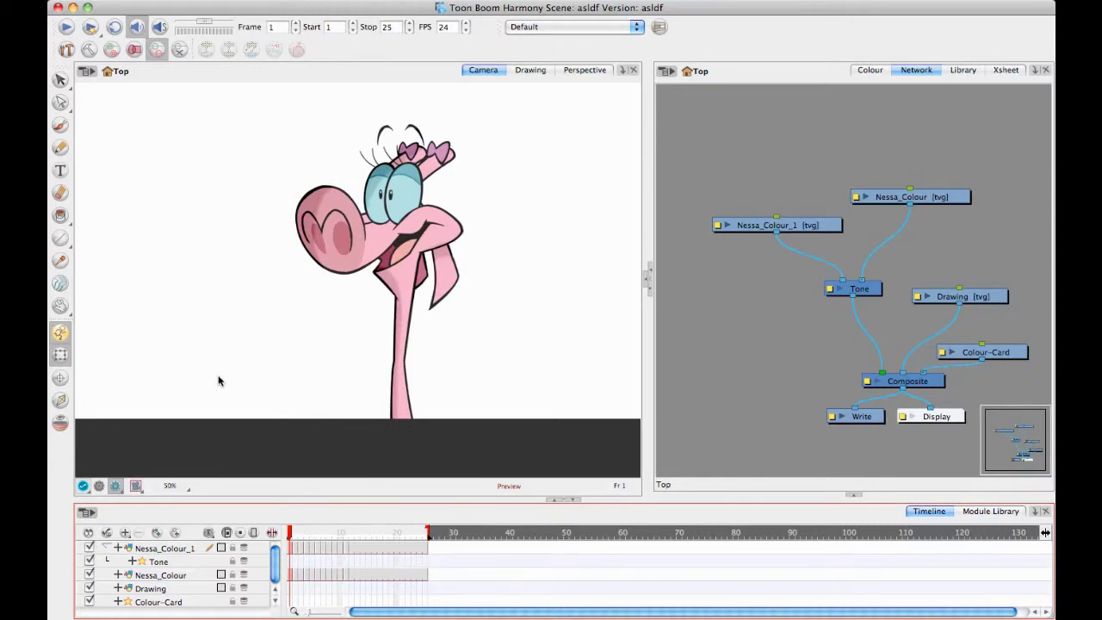
Step: Raise and align the Nessa_Colour and Nessa_Colour_1 nodes in the Network view
{"action": "left_click_drag", "start_coordinate": [945, 205], "coordinate": [913, 179]}
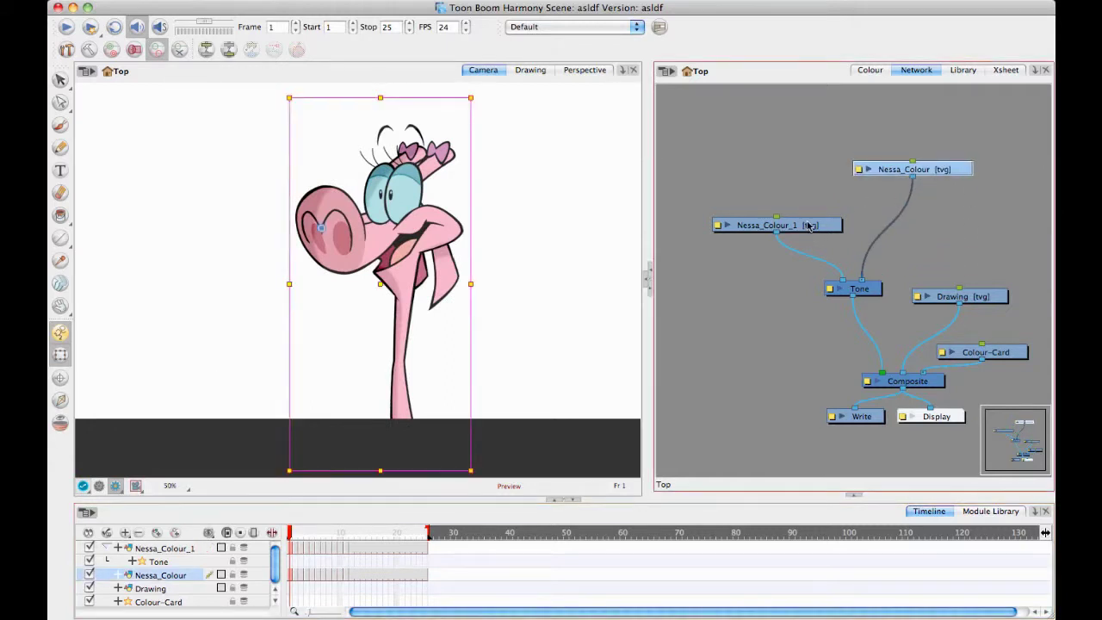
{"action": "left_click_drag", "start_coordinate": [809, 230], "coordinate": [816, 231]}
{"action": "left_click_drag", "start_coordinate": [909, 180], "coordinate": [909, 171]}
{"action": "left_click_drag", "start_coordinate": [830, 229], "coordinate": [827, 224]}
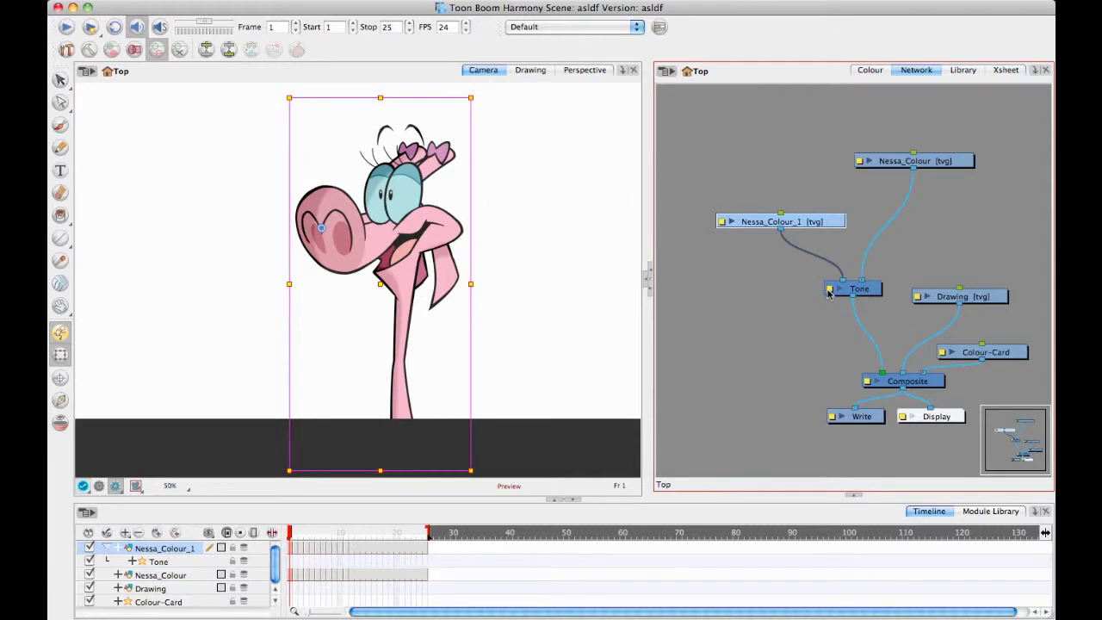
Step: Open the Tone node's Layer Properties and position the window beside the network
{"action": "left_click", "coordinate": [828, 293]}
{"action": "left_click_drag", "start_coordinate": [666, 47], "coordinate": [699, 57]}
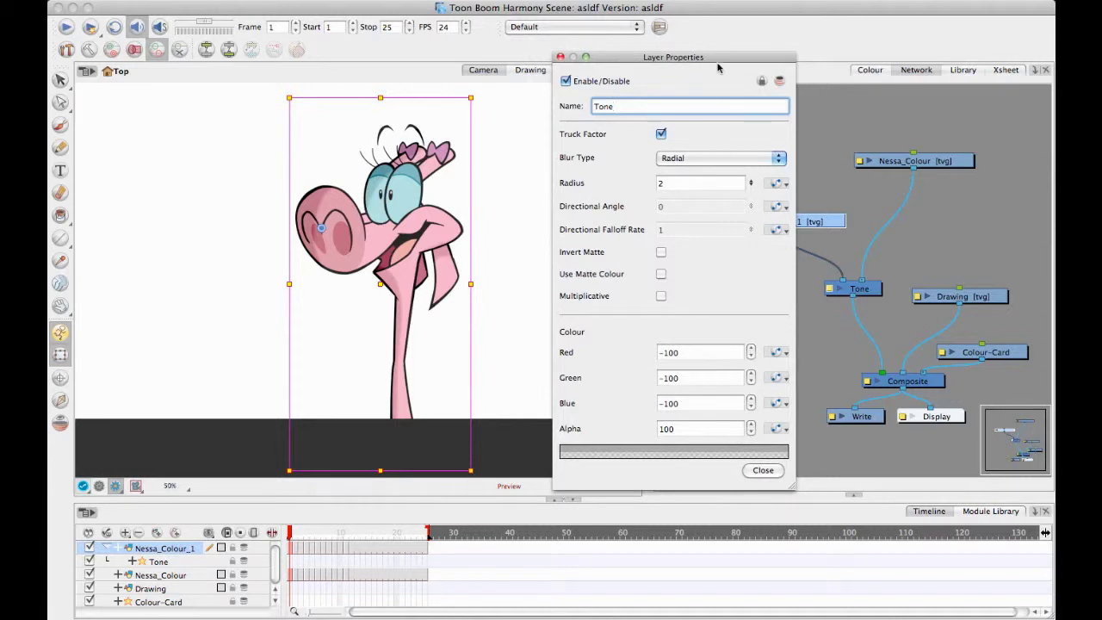
{"action": "left_click_drag", "start_coordinate": [711, 57], "coordinate": [675, 53]}
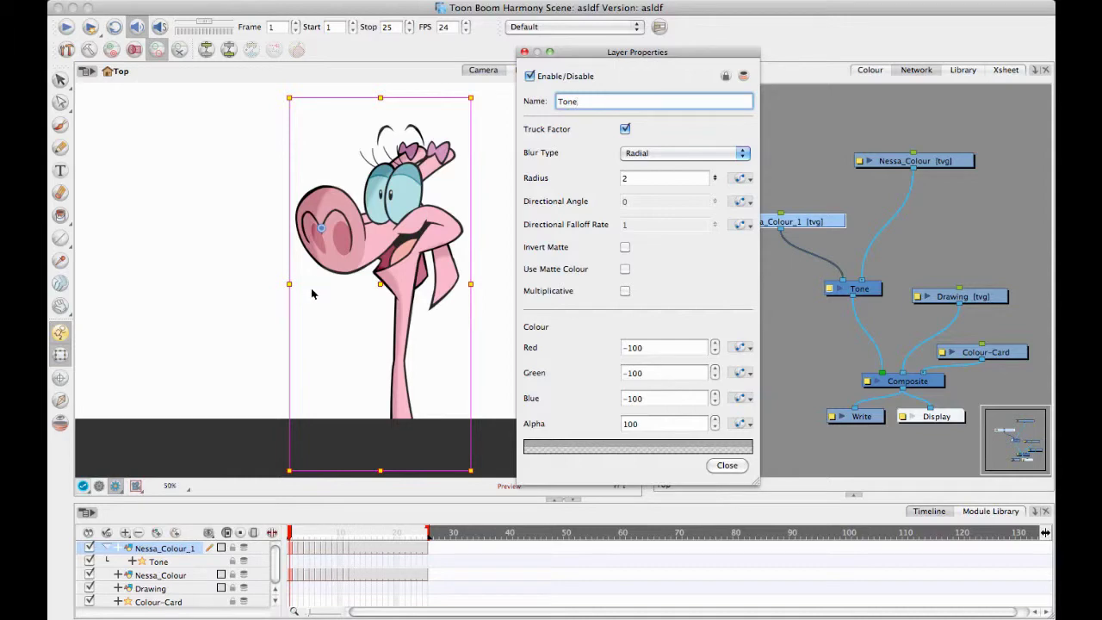
Step: Darken the Tone colour's value and set its alpha to 72 in the Colour Picker
{"action": "left_click", "coordinate": [604, 447]}
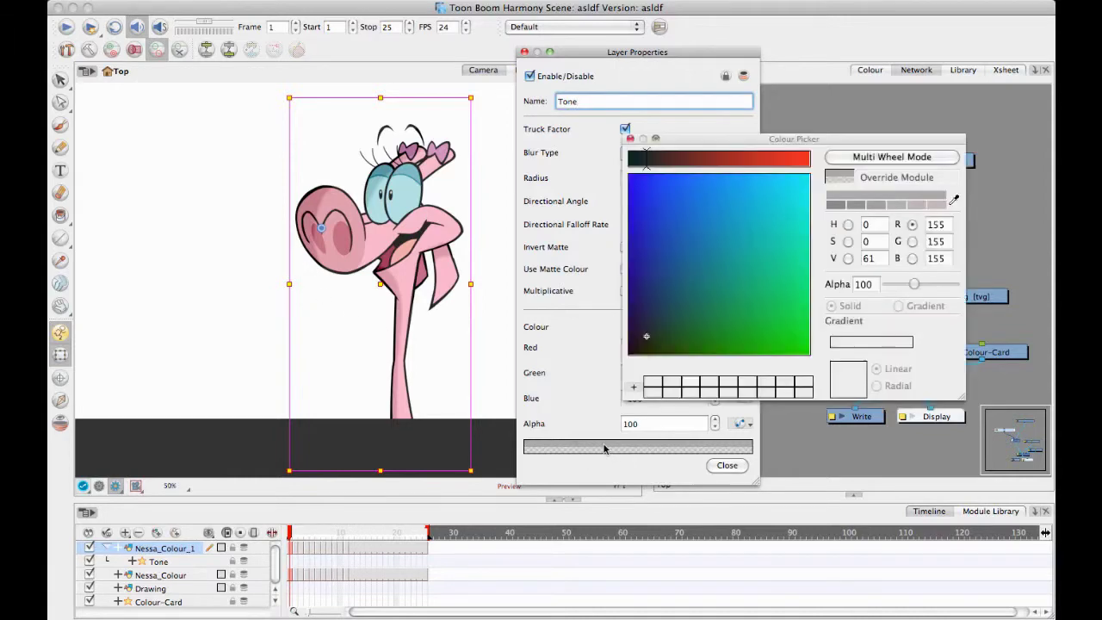
{"action": "left_click", "coordinate": [848, 258]}
{"action": "left_click_drag", "start_coordinate": [739, 160], "coordinate": [680, 160]}
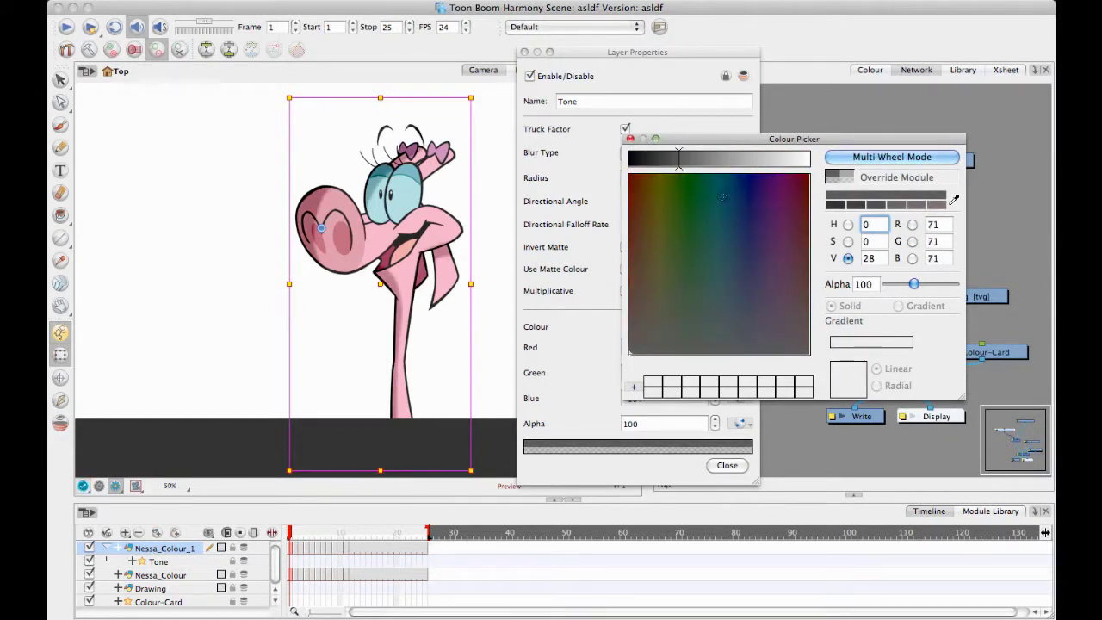
{"action": "mouse_move", "coordinate": [918, 289]}
{"action": "left_mouse_down"}
{"action": "mouse_move", "coordinate": [956, 285]}
{"action": "mouse_move", "coordinate": [911, 286]}
{"action": "left_mouse_up"}
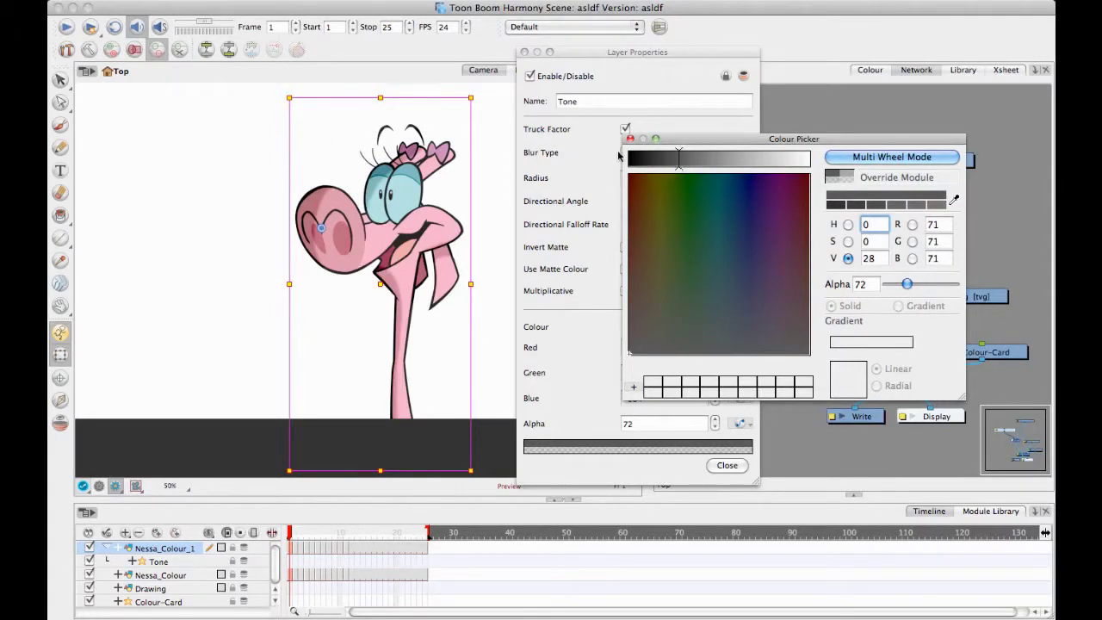
{"action": "left_click", "coordinate": [630, 138]}
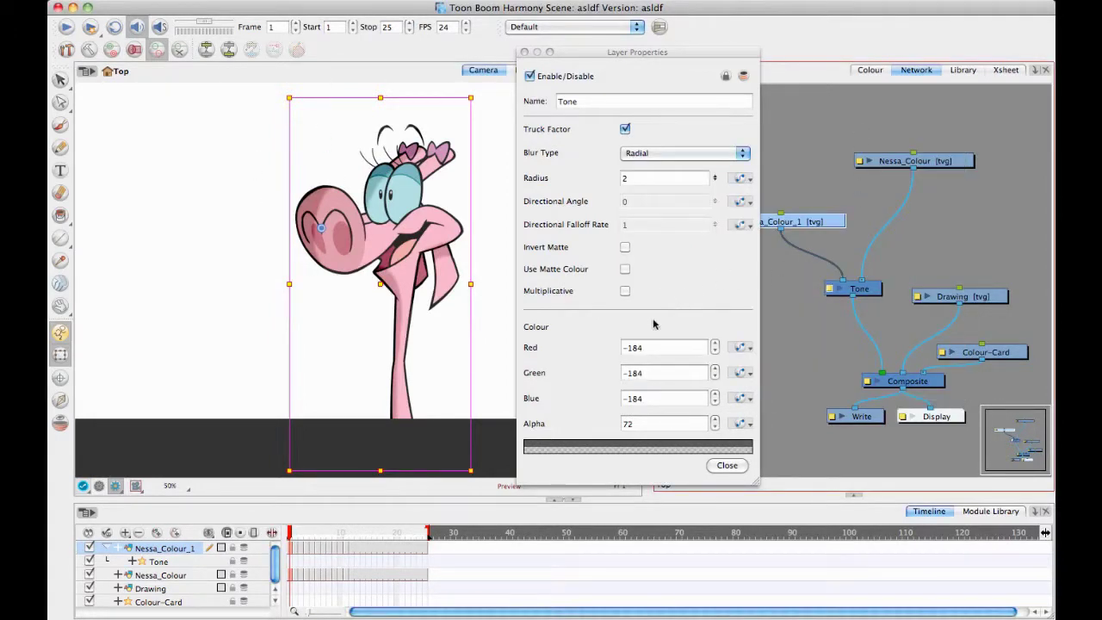
Step: Pick a tan-brown Tone colour (R 133, G 111, B 69) in the colour square
{"action": "left_click", "coordinate": [602, 447]}
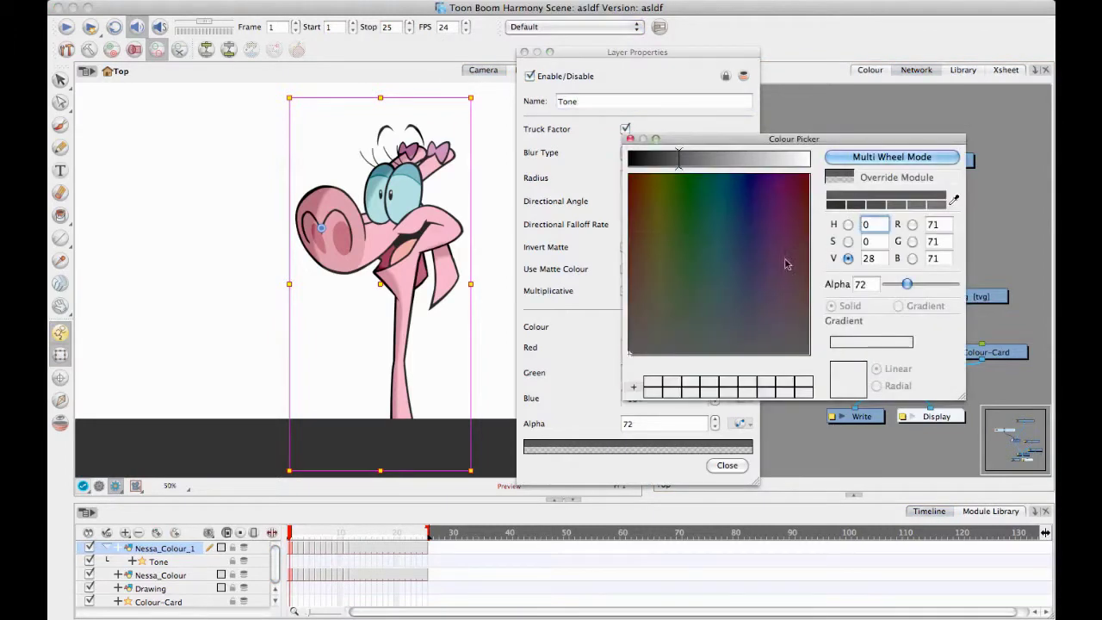
{"action": "left_click", "coordinate": [756, 284]}
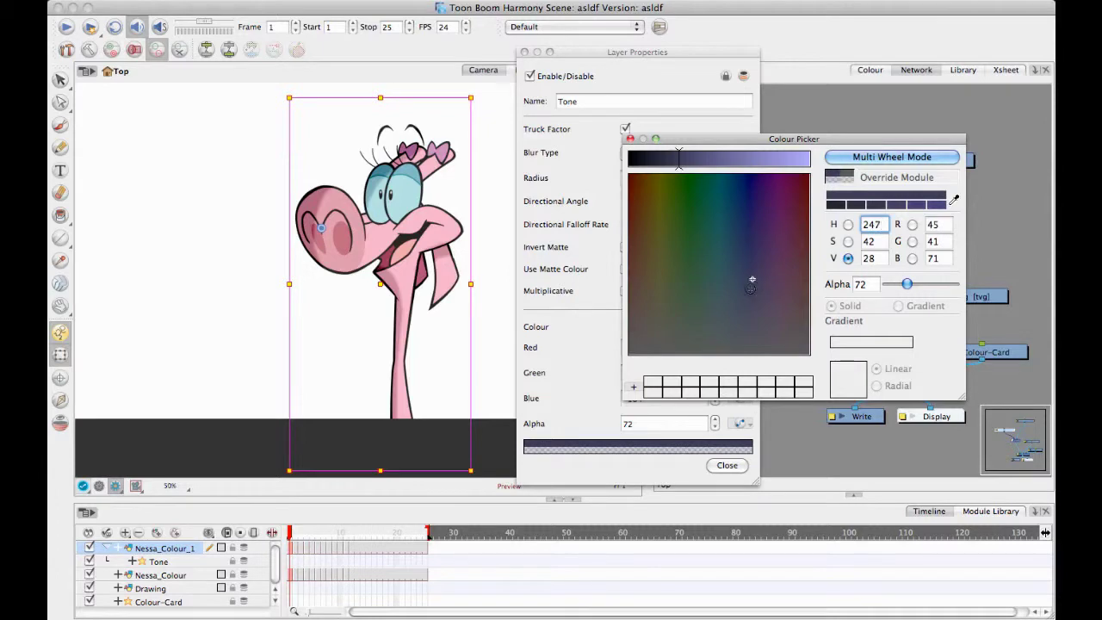
{"action": "left_click", "coordinate": [641, 273]}
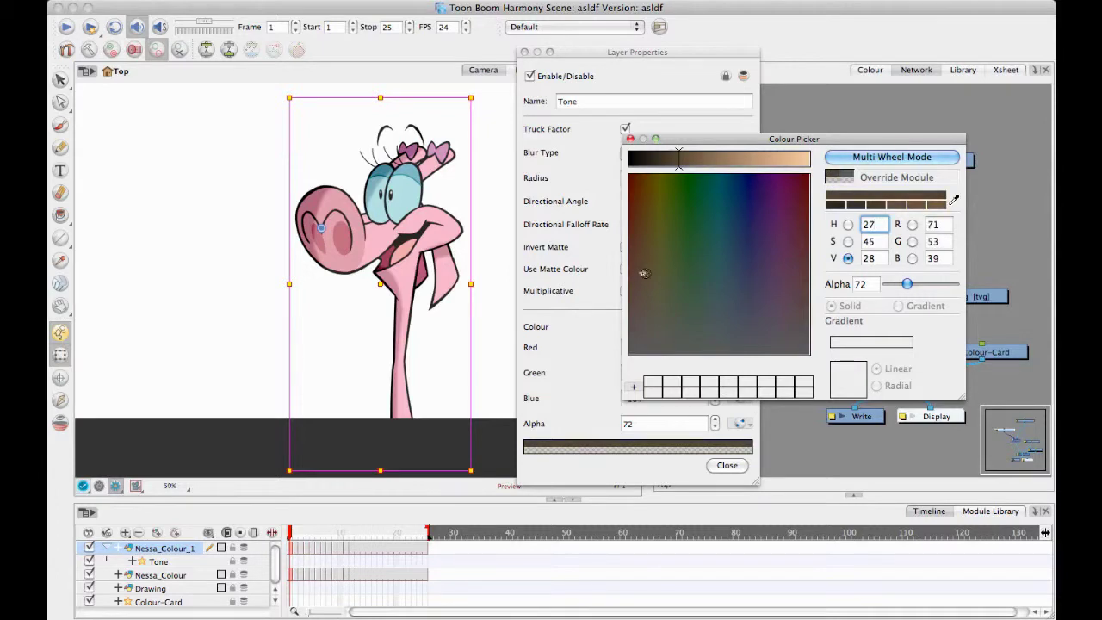
{"action": "left_click", "coordinate": [723, 159]}
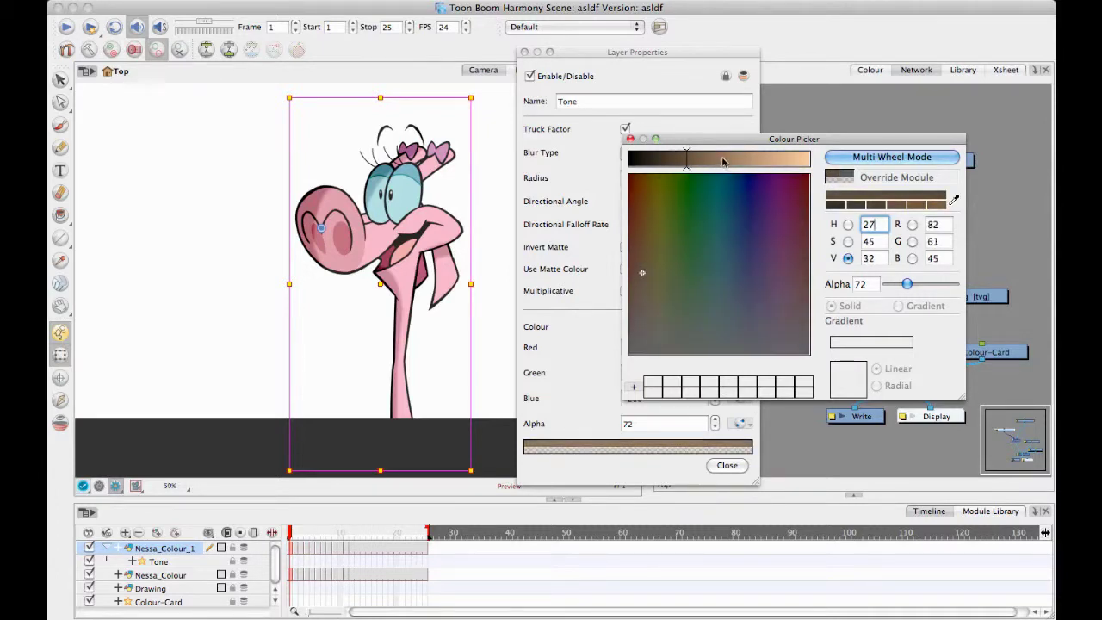
{"action": "left_click", "coordinate": [649, 268]}
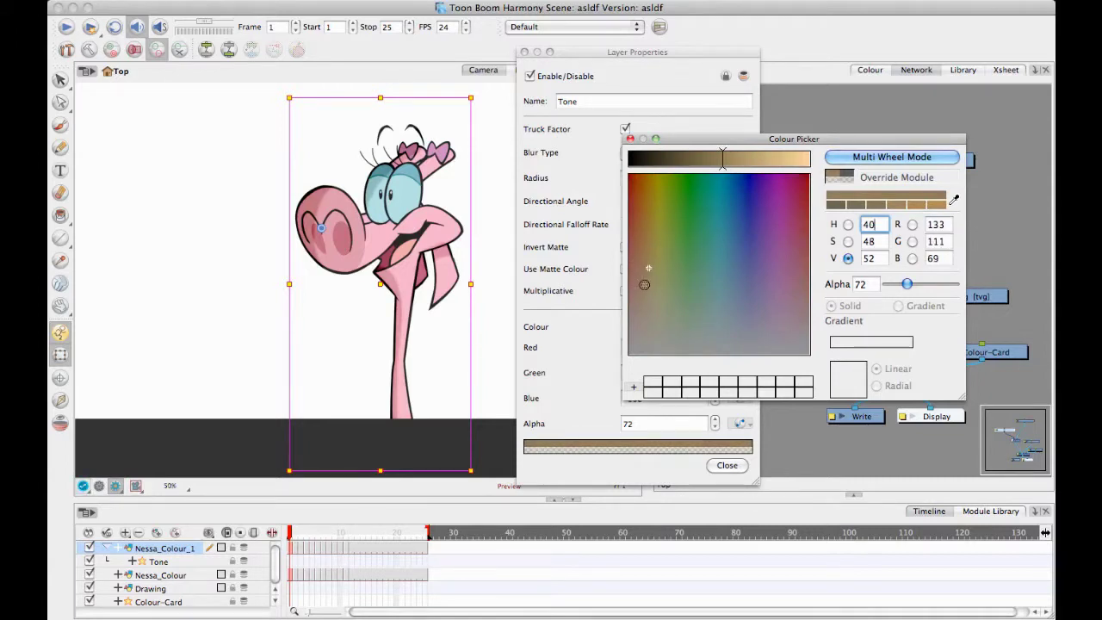
Step: Close the Colour Picker and open the function options beside the Tone's Red value
{"action": "left_click", "coordinate": [630, 139]}
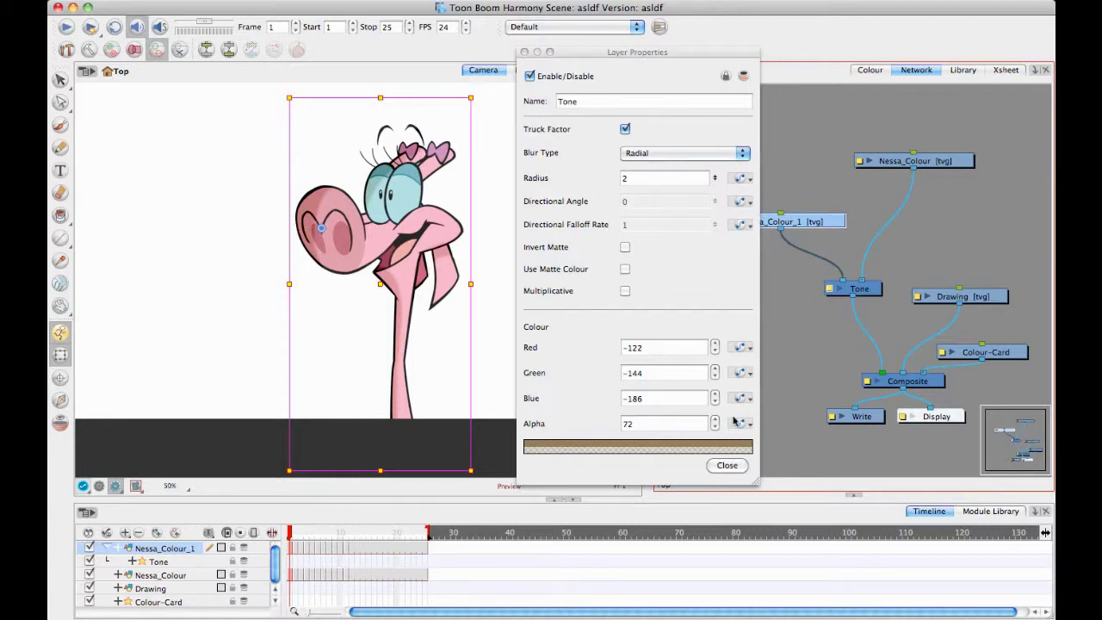
{"action": "left_click", "coordinate": [745, 344]}
Step: Create Bezier functions for Red, Green, Blue and Alpha, then darken the colour to R 105, G 87, B 54
{"action": "left_click", "coordinate": [749, 360]}
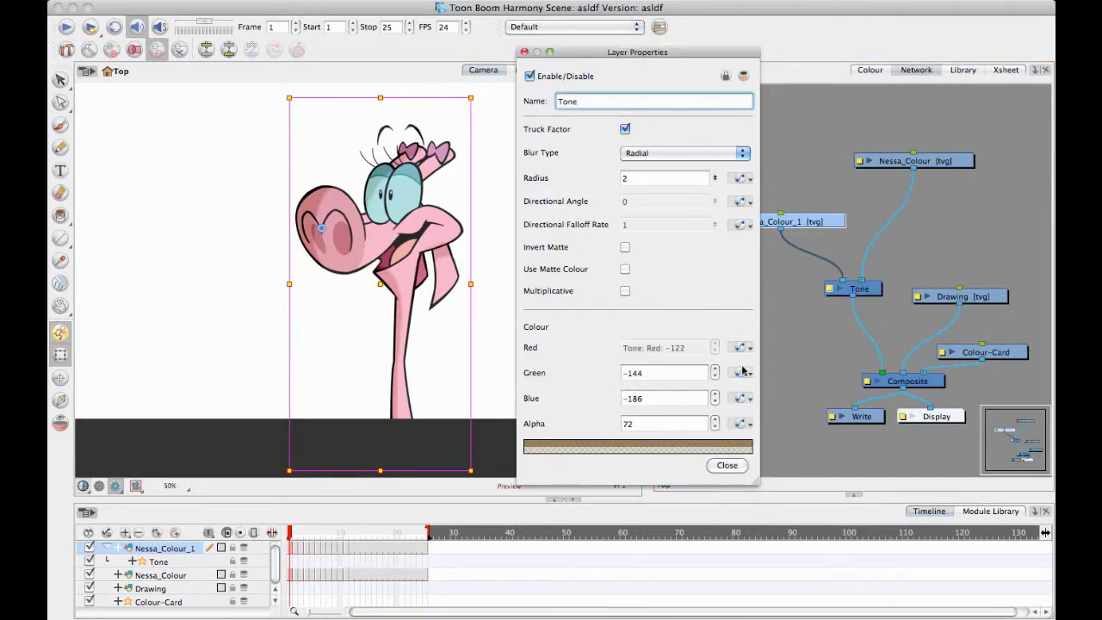
{"action": "left_click", "coordinate": [743, 373]}
{"action": "left_click", "coordinate": [747, 388]}
{"action": "left_click", "coordinate": [741, 398]}
{"action": "left_click", "coordinate": [746, 413]}
{"action": "left_click", "coordinate": [741, 424]}
{"action": "left_click", "coordinate": [732, 439]}
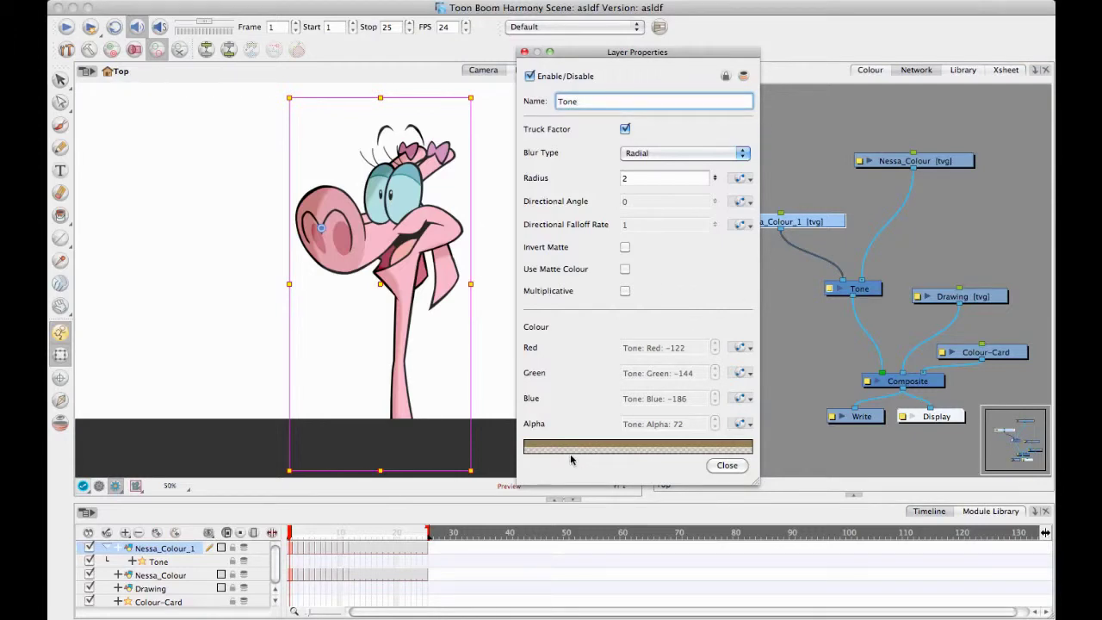
{"action": "left_click", "coordinate": [633, 448]}
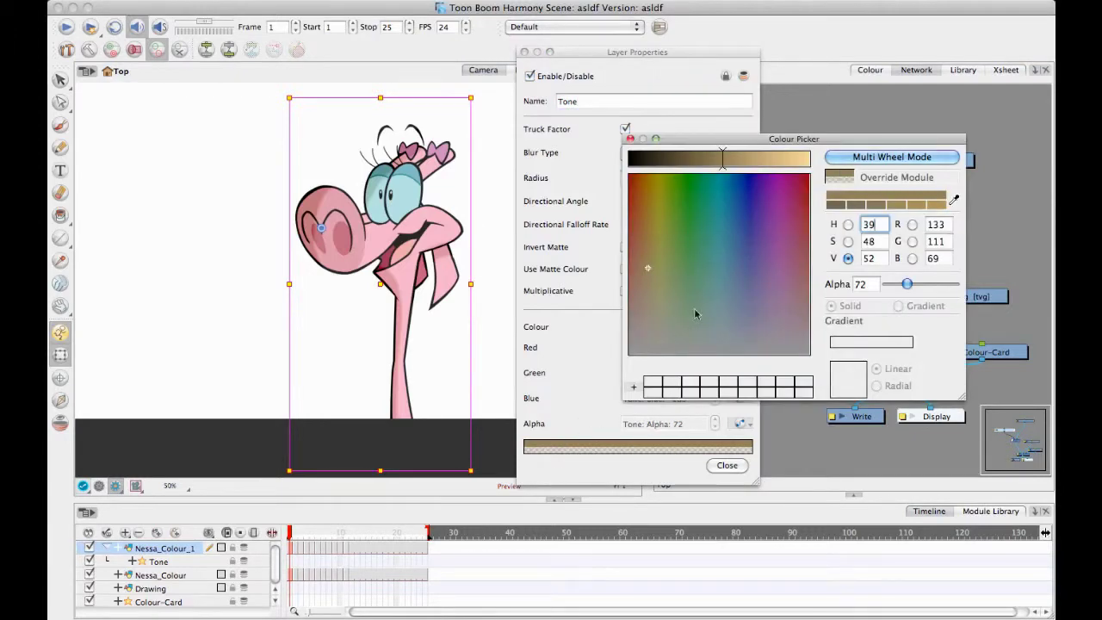
{"action": "left_click", "coordinate": [705, 160]}
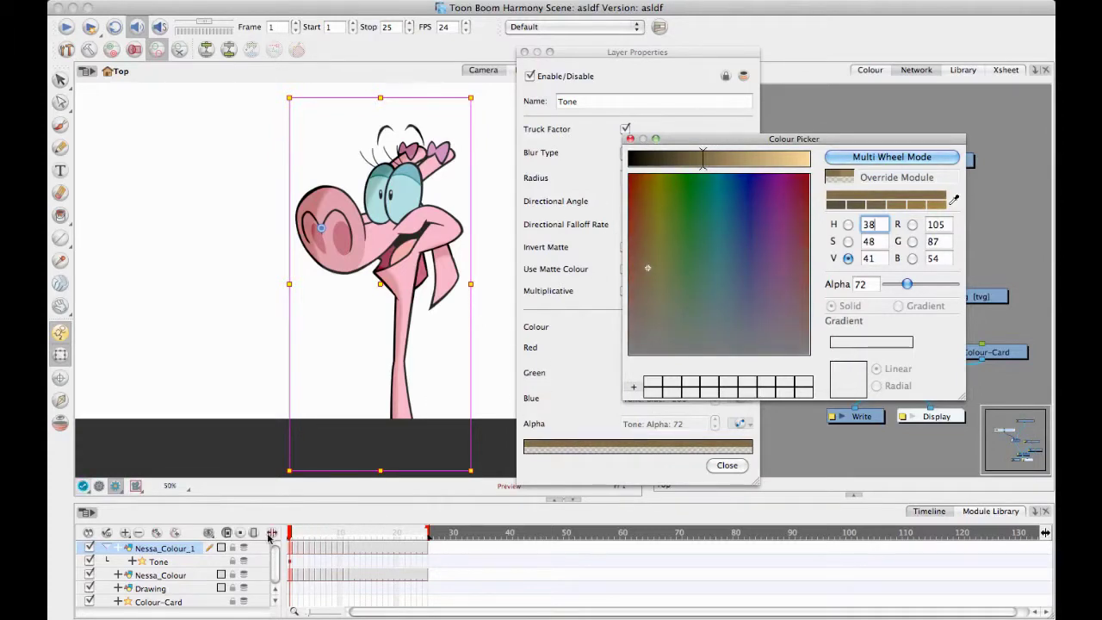
Step: Expand the Tone layer in the Timeline, enlarge the panel and show the Data View
{"action": "left_click", "coordinate": [132, 561]}
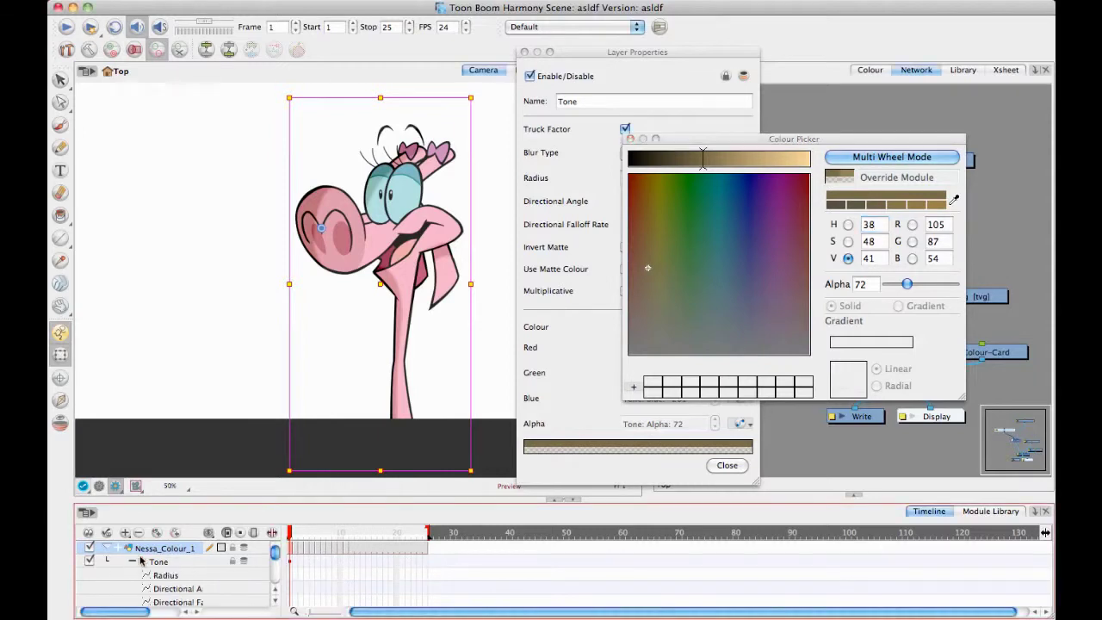
{"action": "left_click_drag", "start_coordinate": [207, 507], "coordinate": [216, 411]}
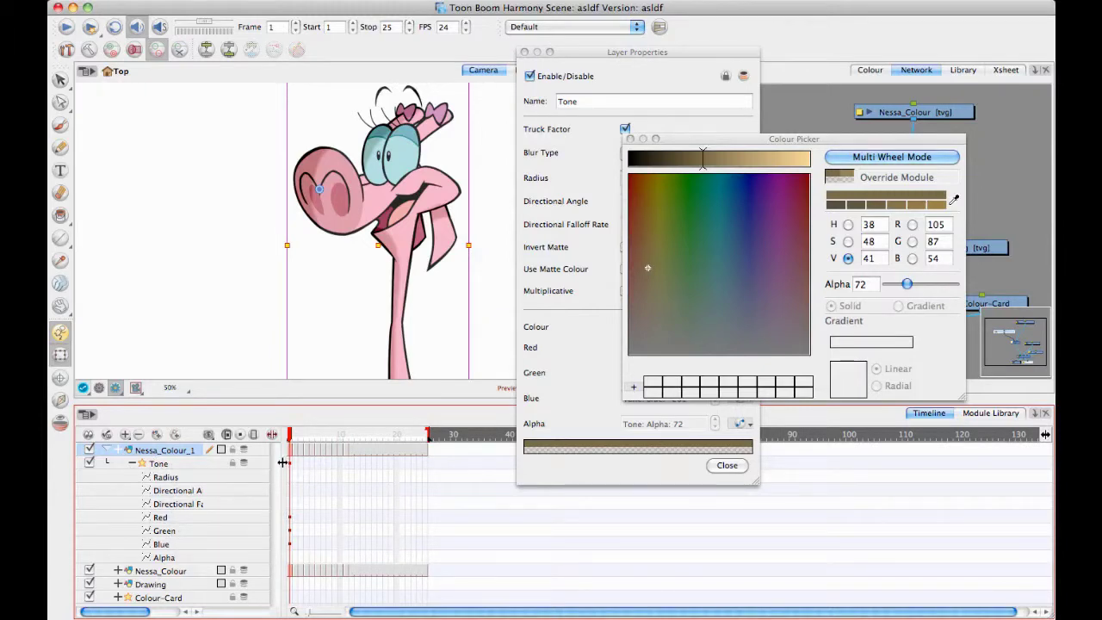
{"action": "left_click_drag", "start_coordinate": [284, 462], "coordinate": [316, 436]}
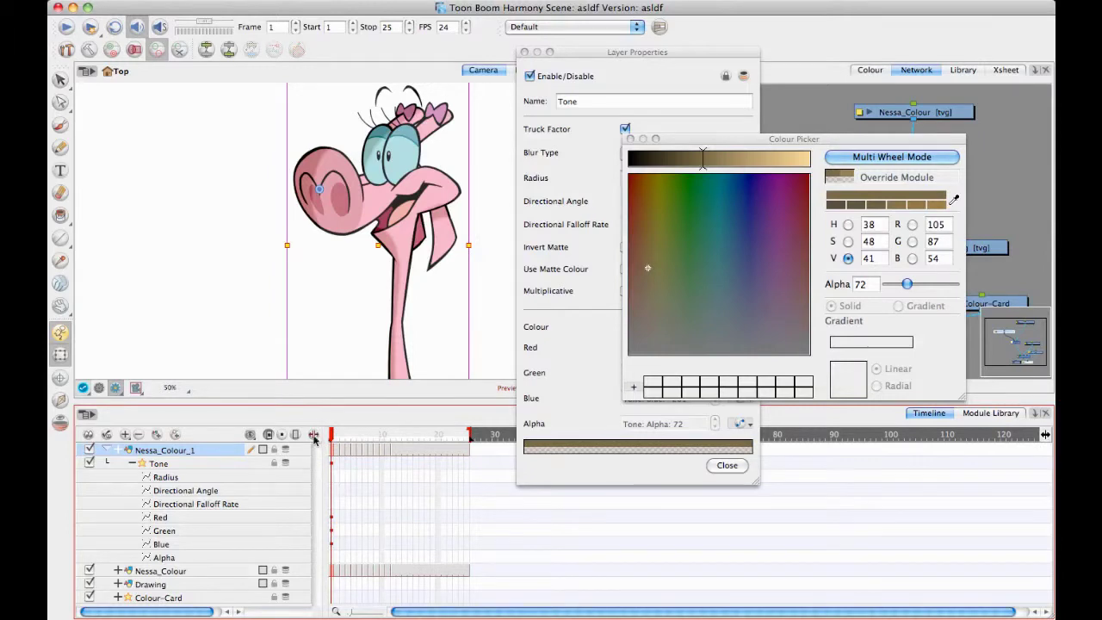
{"action": "left_click", "coordinate": [315, 434]}
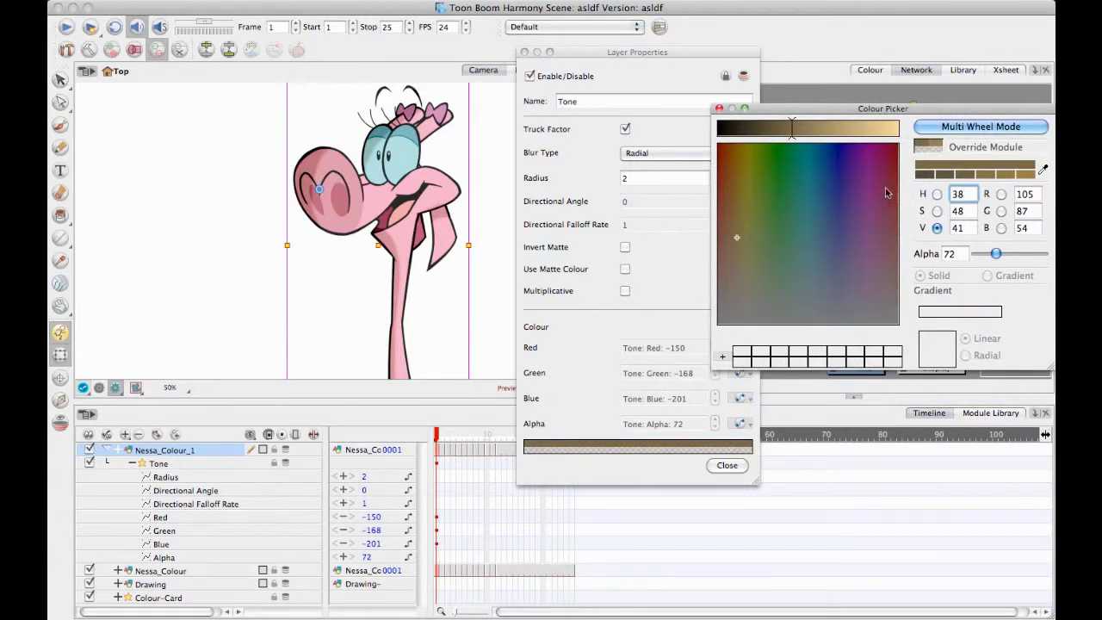
Step: At frame 1, key the Tone colour to a muted green with higher alpha
{"action": "mouse_move", "coordinate": [775, 222]}
{"action": "left_mouse_down"}
{"action": "mouse_move", "coordinate": [758, 245]}
{"action": "mouse_move", "coordinate": [787, 224]}
{"action": "left_mouse_up"}
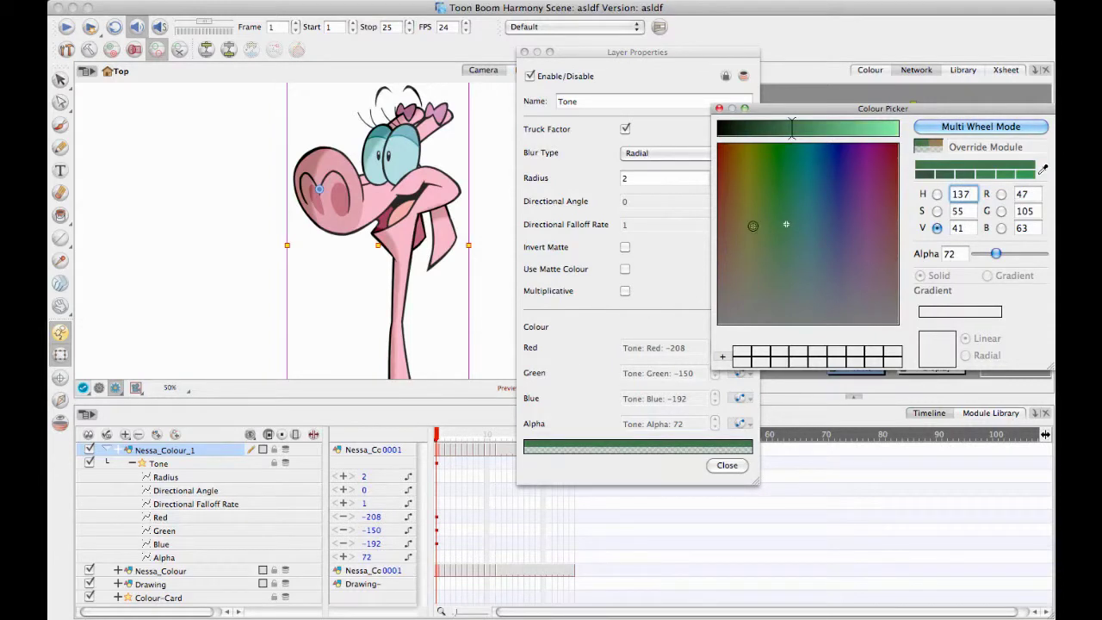
{"action": "left_click", "coordinate": [745, 193]}
{"action": "left_click_drag", "start_coordinate": [755, 206], "coordinate": [773, 259]}
{"action": "left_click_drag", "start_coordinate": [997, 257], "coordinate": [1014, 256]}
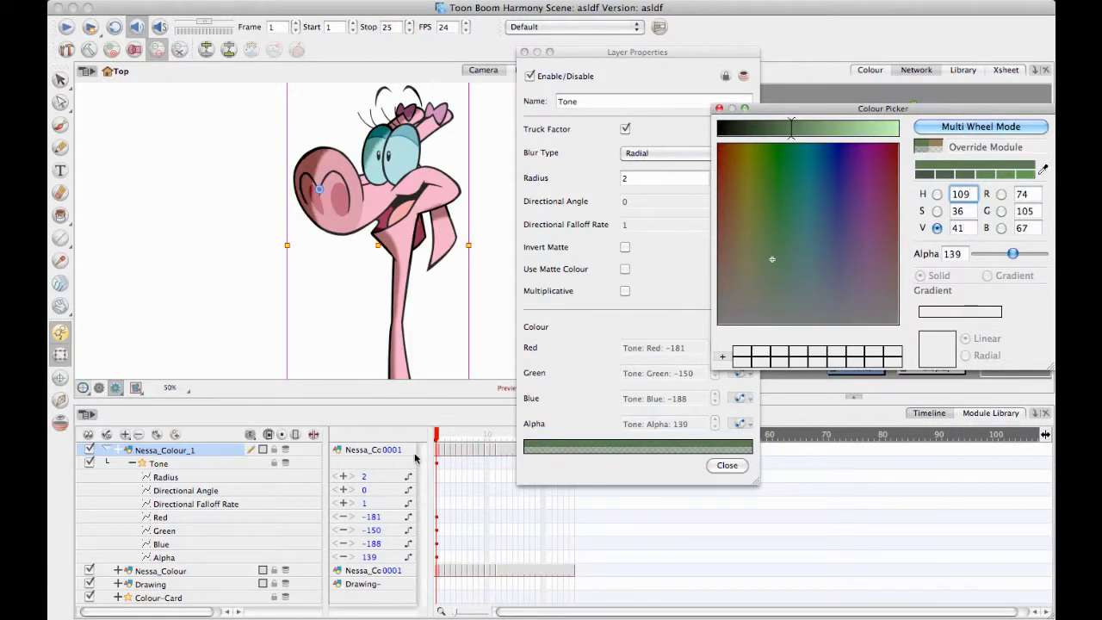
Step: At frame 4, key the Tone colour to olive with alpha 53
{"action": "mouse_move", "coordinate": [441, 435]}
{"action": "left_mouse_down"}
{"action": "mouse_move", "coordinate": [466, 437]}
{"action": "mouse_move", "coordinate": [453, 436]}
{"action": "left_mouse_up"}
{"action": "left_click_drag", "start_coordinate": [1013, 255], "coordinate": [991, 256]}
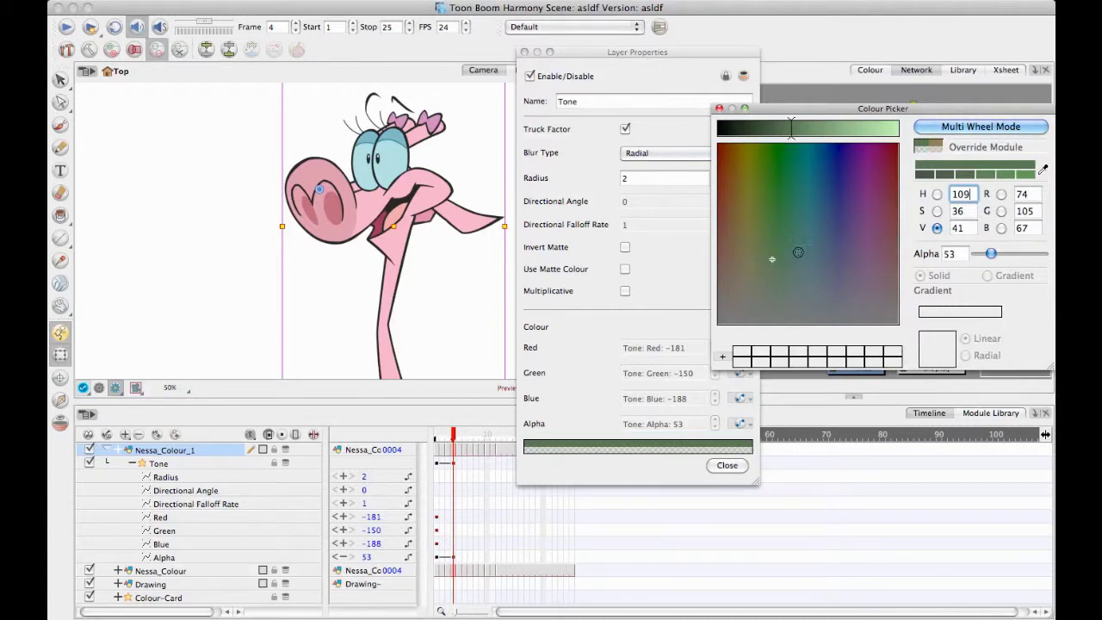
{"action": "left_click", "coordinate": [747, 245]}
{"action": "left_click", "coordinate": [747, 241]}
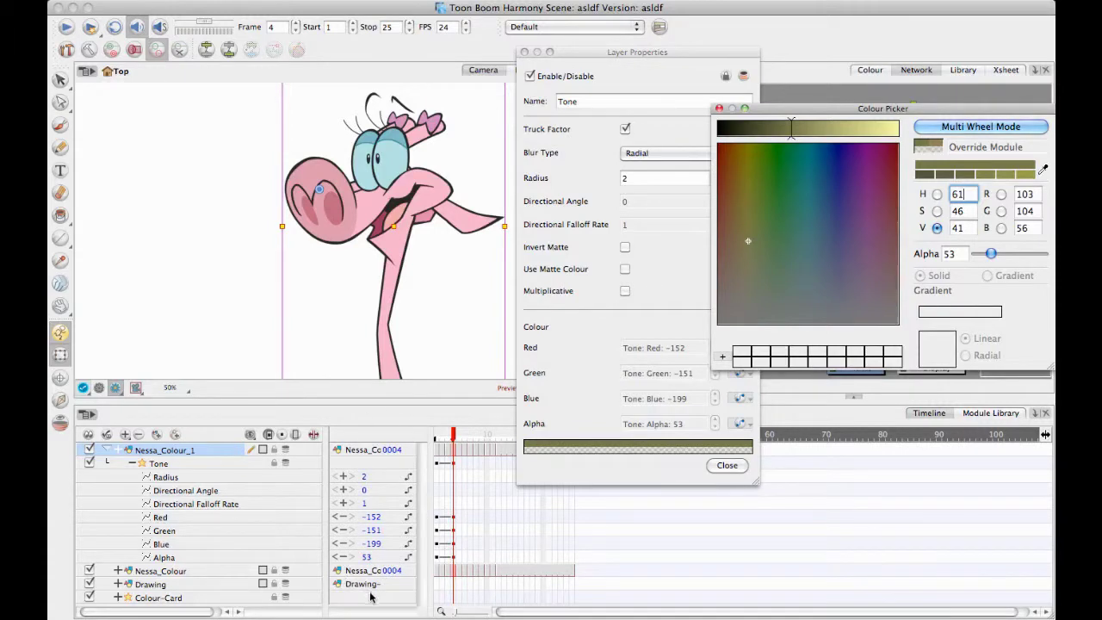
{"action": "left_click", "coordinate": [408, 519]}
{"action": "left_click", "coordinate": [403, 525]}
Step: In the Bezier Editor, drag the frame-4 keyframe's handle to ease the Red curve, then close it
{"action": "double_click", "coordinate": [206, 517]}
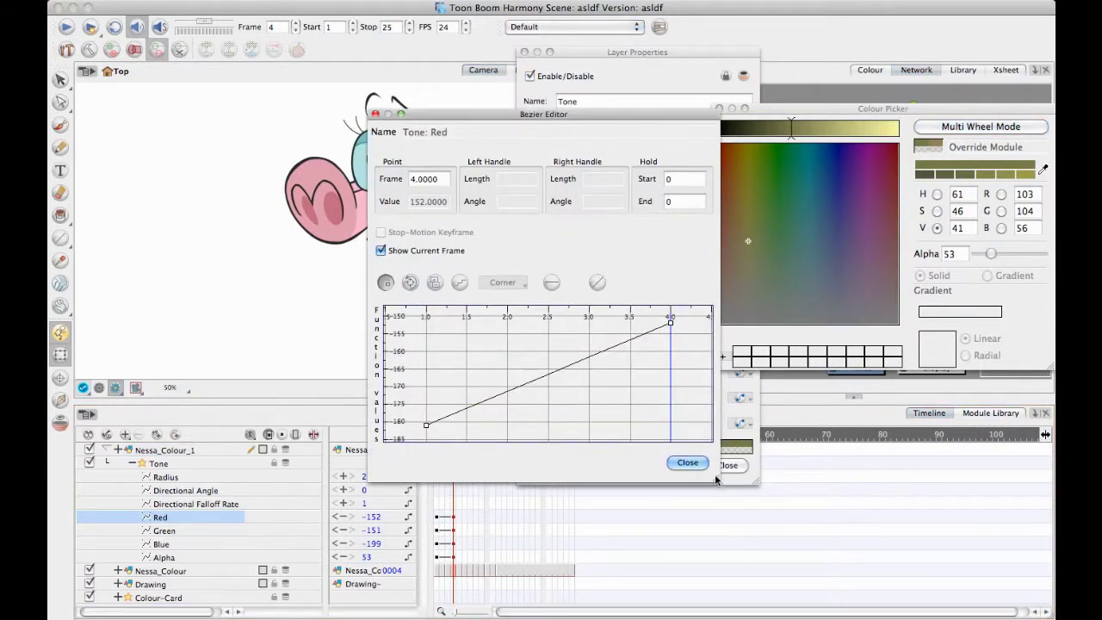
{"action": "left_click_drag", "start_coordinate": [719, 481], "coordinate": [867, 606]}
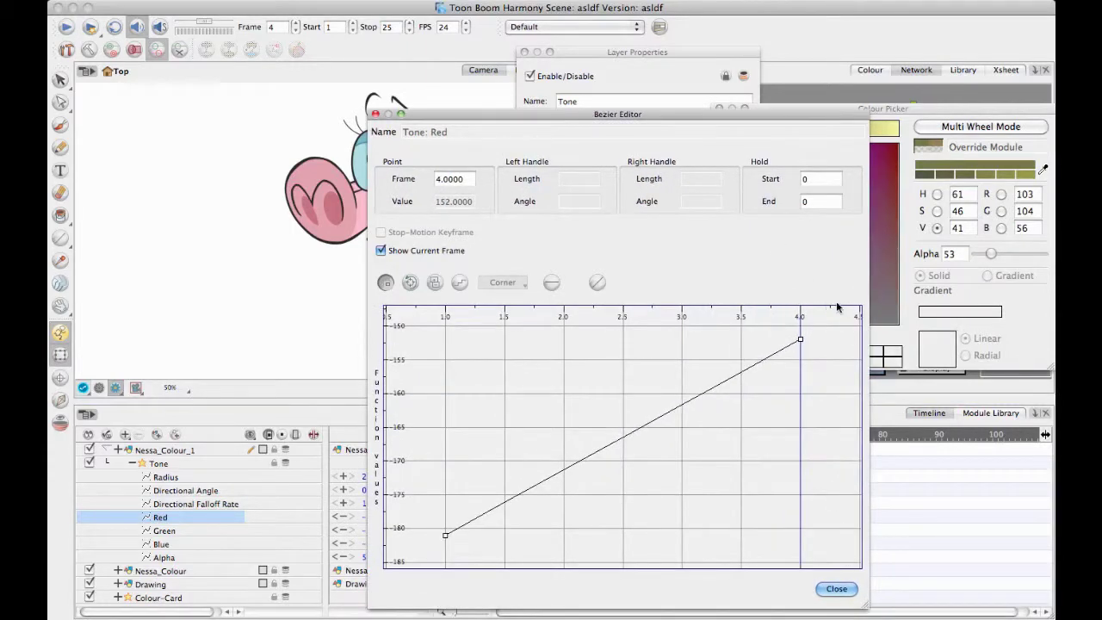
{"action": "left_click_drag", "start_coordinate": [746, 326], "coordinate": [809, 373]}
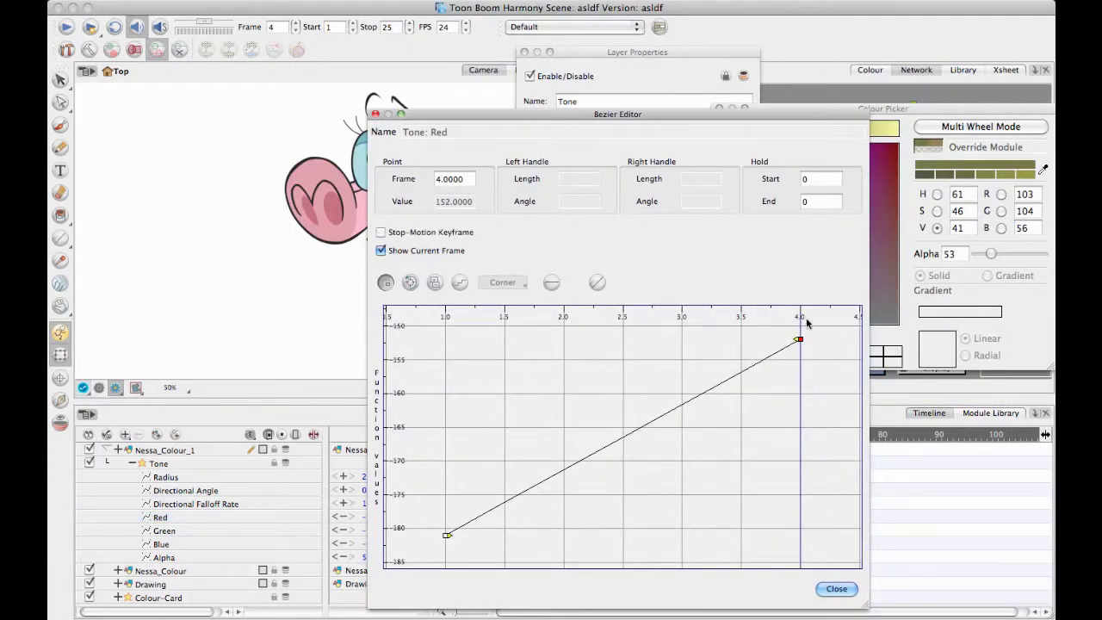
{"action": "left_click", "coordinate": [799, 339]}
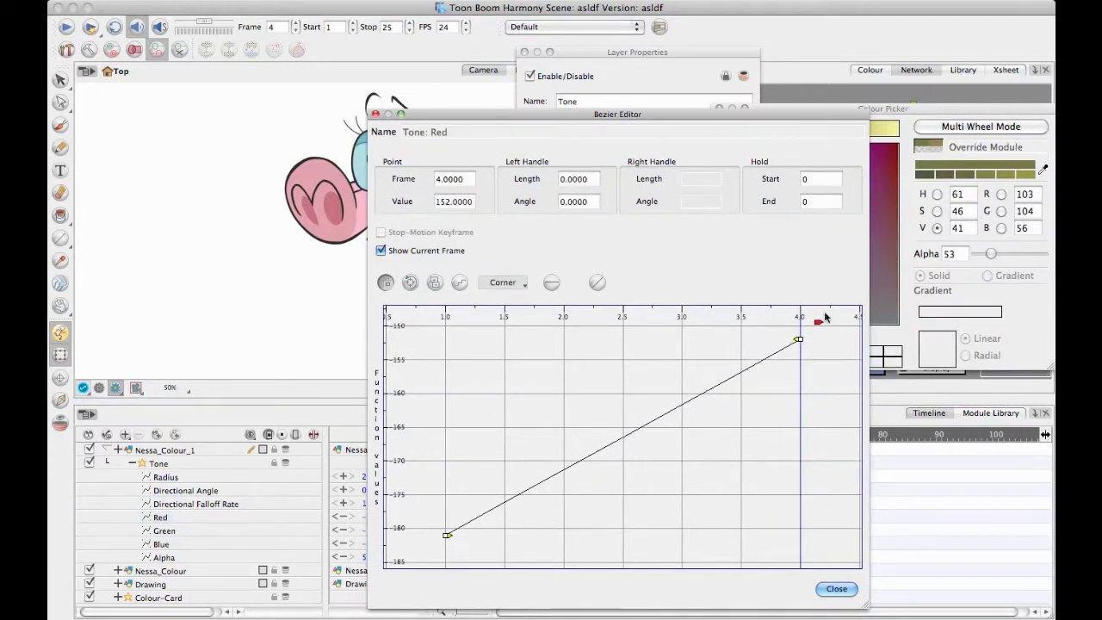
{"action": "left_click_drag", "start_coordinate": [755, 318], "coordinate": [692, 550]}
{"action": "scroll", "coordinate": [651, 443], "scroll_direction": "down", "scroll_amount": 3}
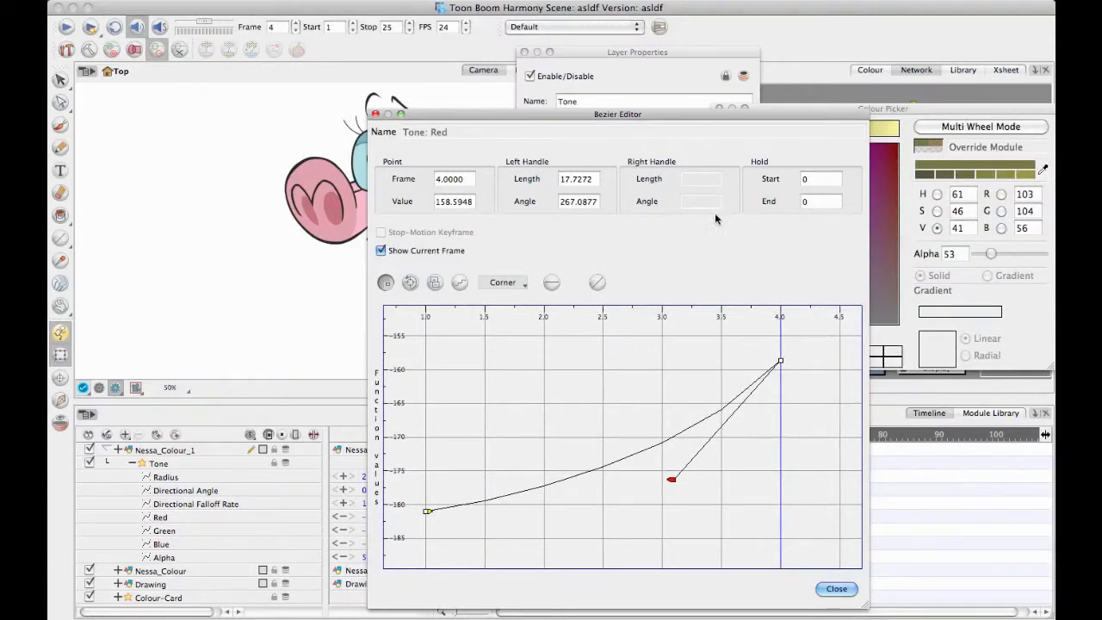
{"action": "left_click", "coordinate": [835, 588]}
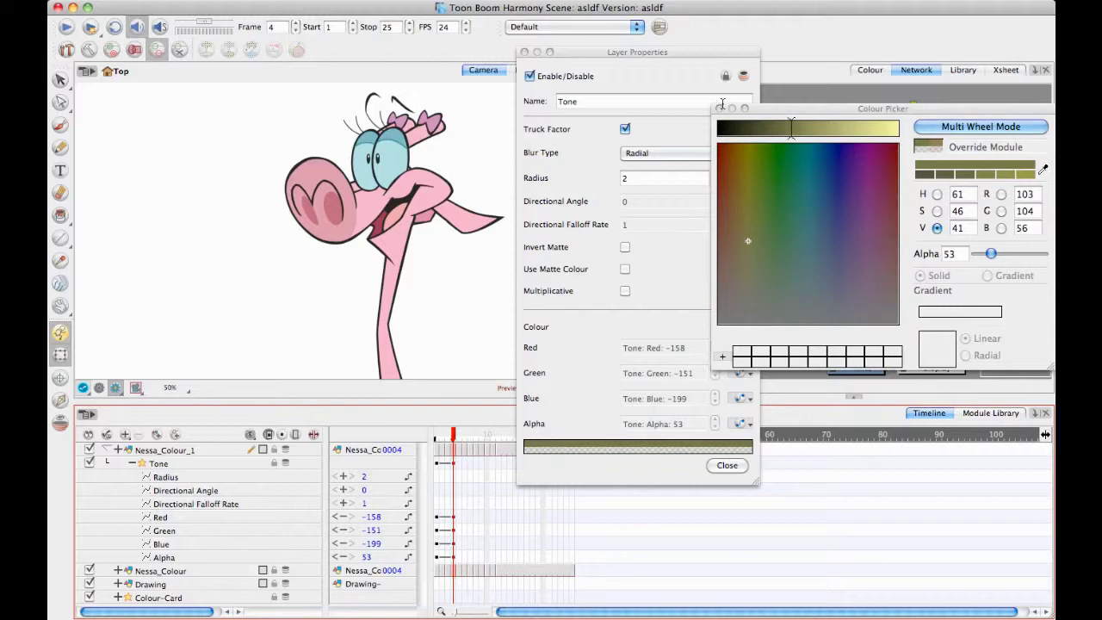
Step: Close the Tone Layer Properties and the Colour Picker
{"action": "left_click_drag", "start_coordinate": [719, 60], "coordinate": [702, 78]}
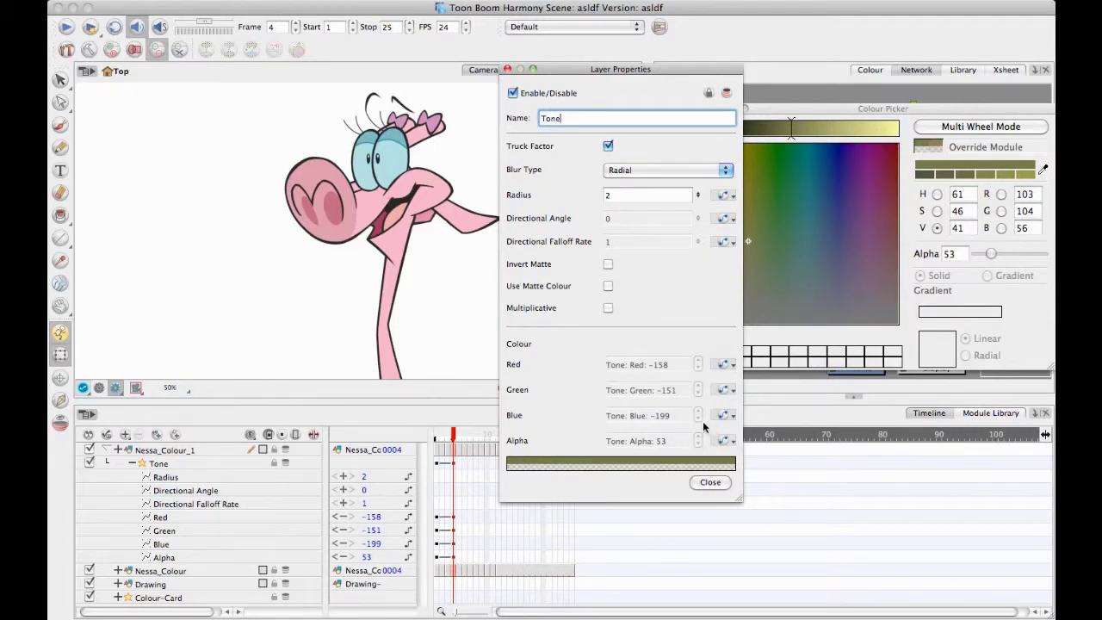
{"action": "left_click", "coordinate": [711, 484]}
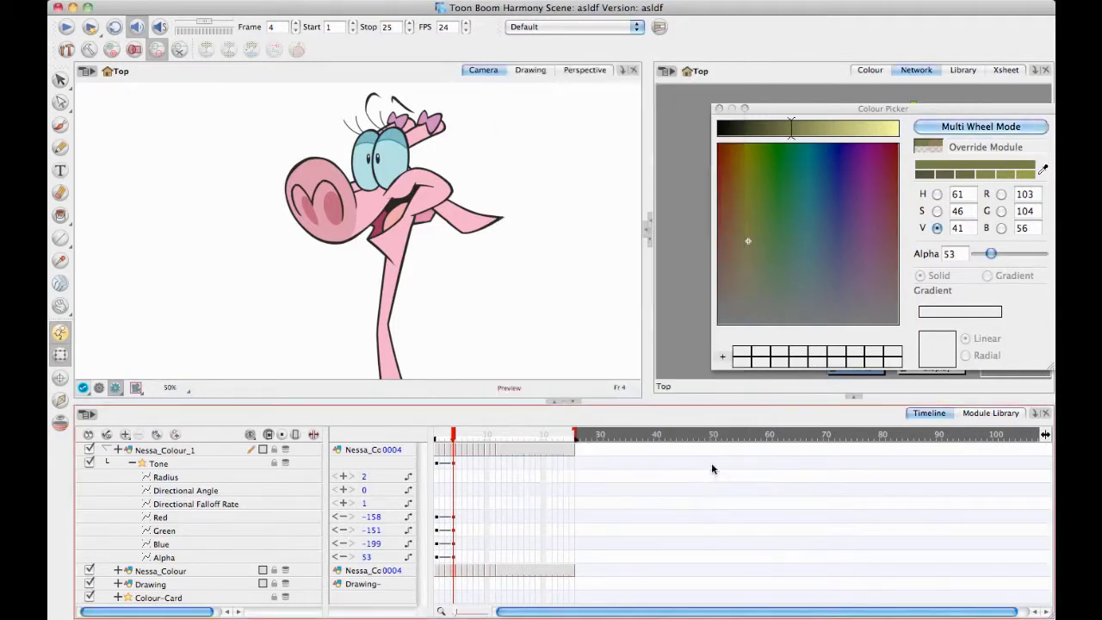
{"action": "left_click_drag", "start_coordinate": [737, 110], "coordinate": [608, 330]}
{"action": "left_click", "coordinate": [591, 329]}
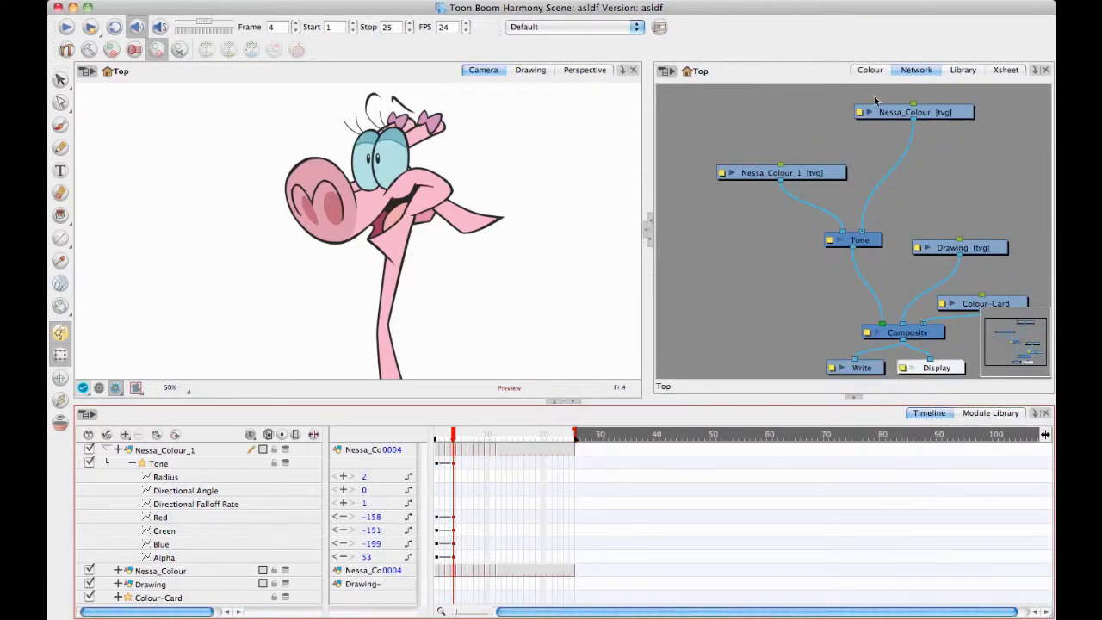
Step: Move the Tone and Nessa_Colour_1 nodes higher in the Network view
{"action": "left_click_drag", "start_coordinate": [863, 245], "coordinate": [863, 234]}
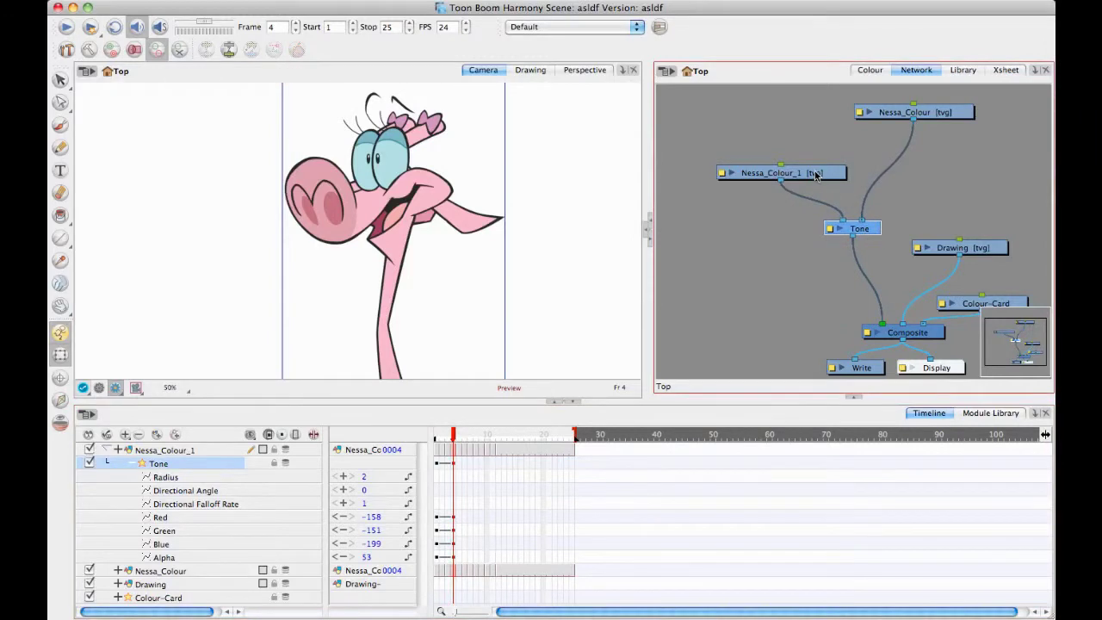
{"action": "left_click_drag", "start_coordinate": [816, 173], "coordinate": [813, 144]}
{"action": "left_click_drag", "start_coordinate": [453, 436], "coordinate": [423, 443]}
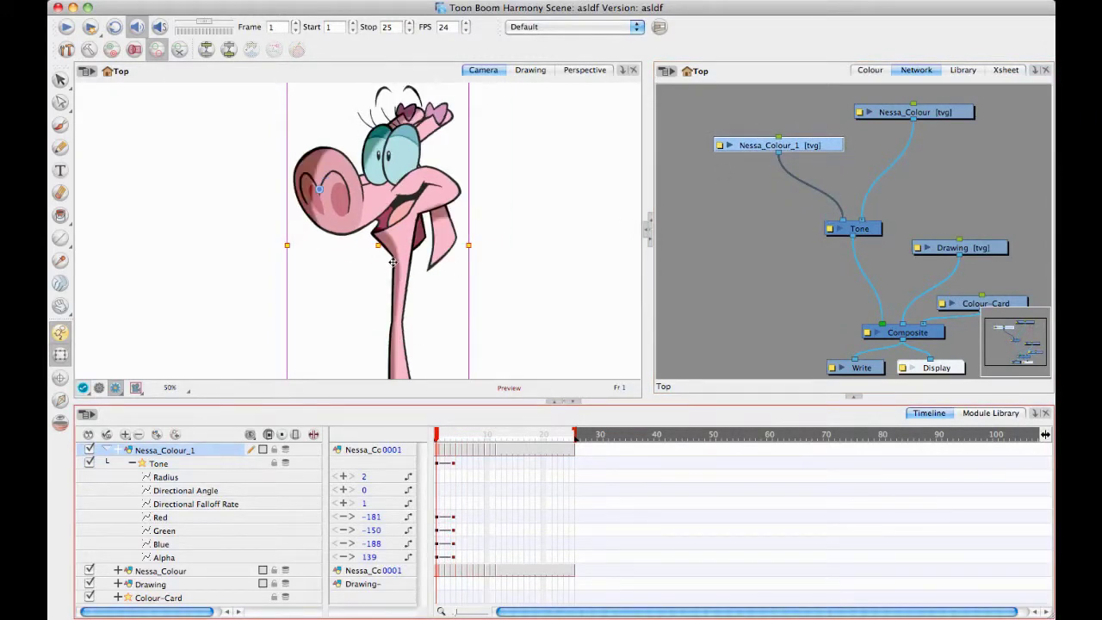
Step: Drag a Highlight node from the Filter library and wire it between Tone and Composite
{"action": "left_click", "coordinate": [998, 414]}
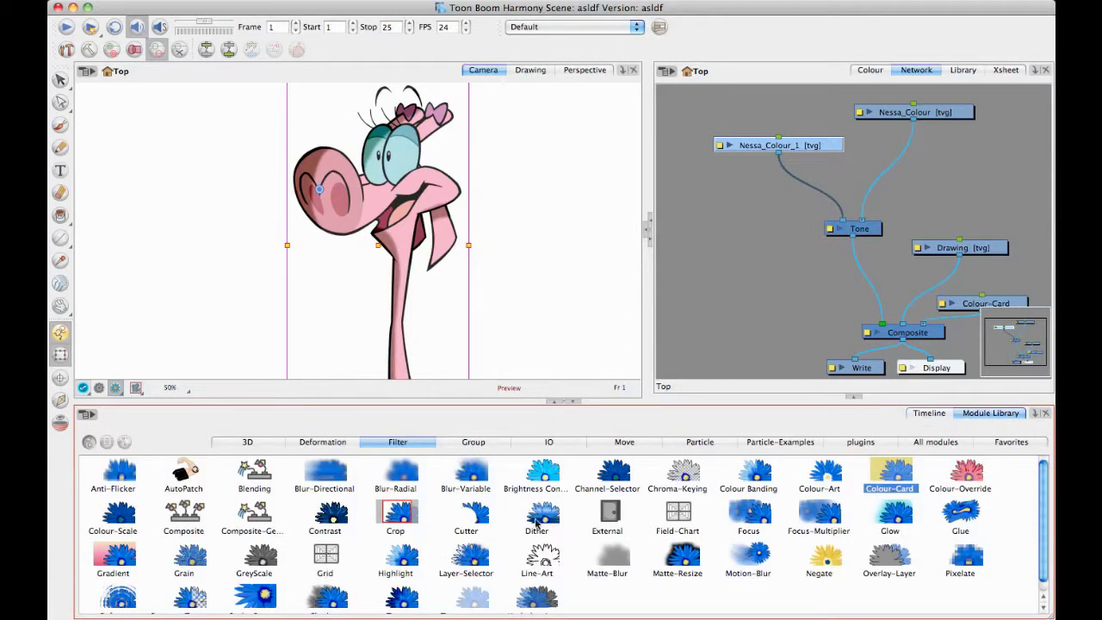
{"action": "left_click_drag", "start_coordinate": [410, 568], "coordinate": [771, 294]}
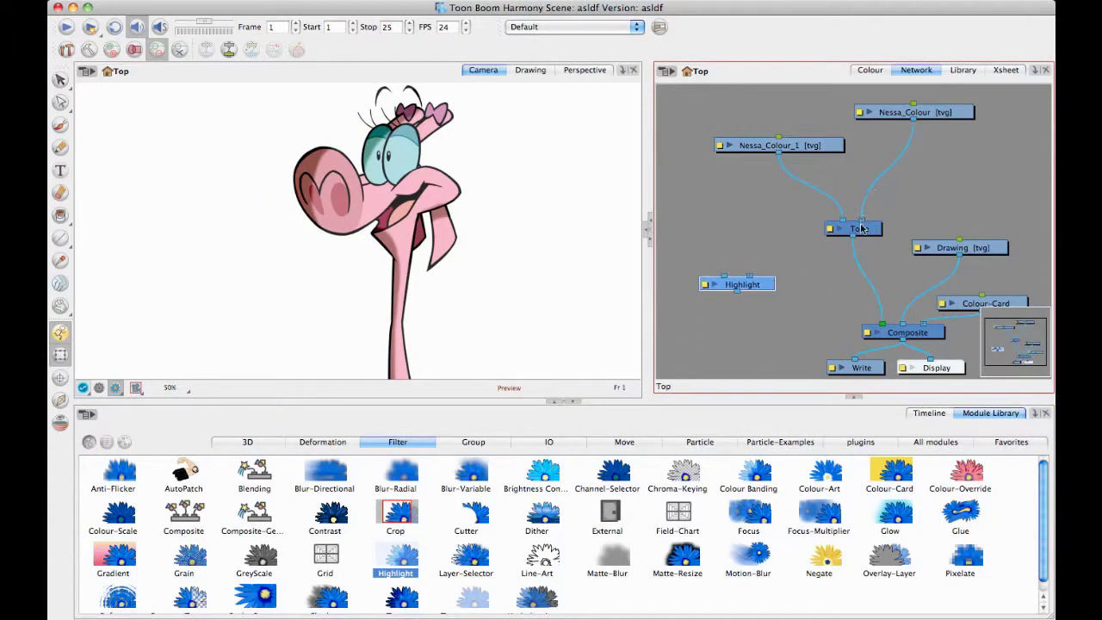
{"action": "left_click_drag", "start_coordinate": [860, 230], "coordinate": [863, 198]}
{"action": "left_click_drag", "start_coordinate": [789, 143], "coordinate": [789, 114]}
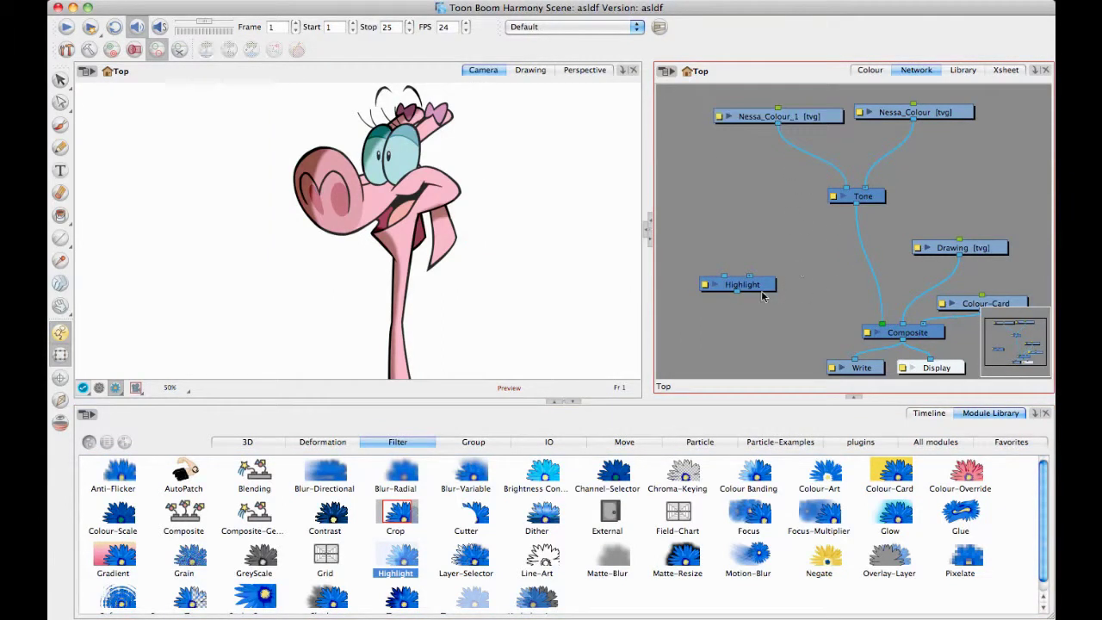
{"action": "left_click_drag", "start_coordinate": [760, 291], "coordinate": [862, 260]}
{"action": "mouse_move", "coordinate": [874, 190]}
{"action": "left_mouse_down"}
{"action": "mouse_move", "coordinate": [911, 125]}
{"action": "mouse_move", "coordinate": [906, 151]}
{"action": "mouse_move", "coordinate": [866, 189]}
{"action": "left_mouse_up"}
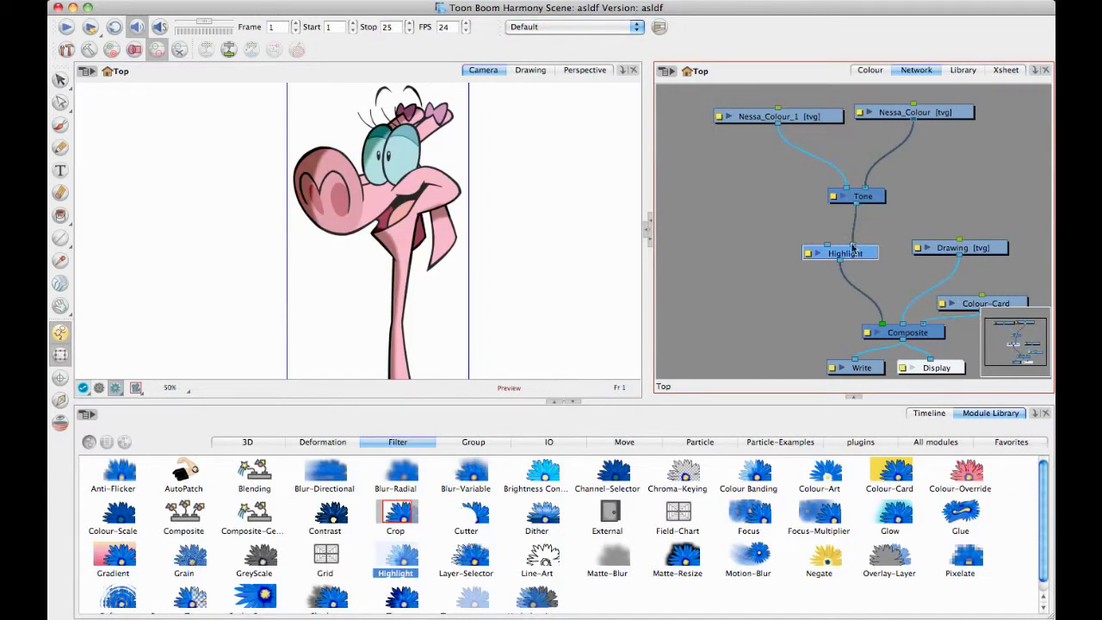
{"action": "left_click", "coordinate": [869, 356]}
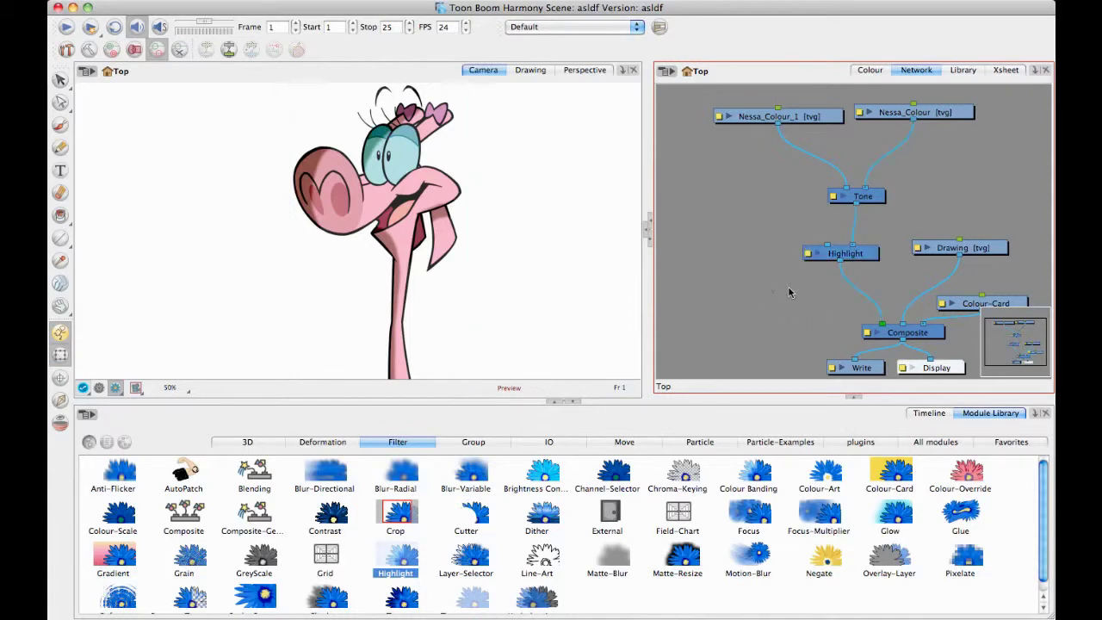
{"action": "left_click", "coordinate": [930, 413]}
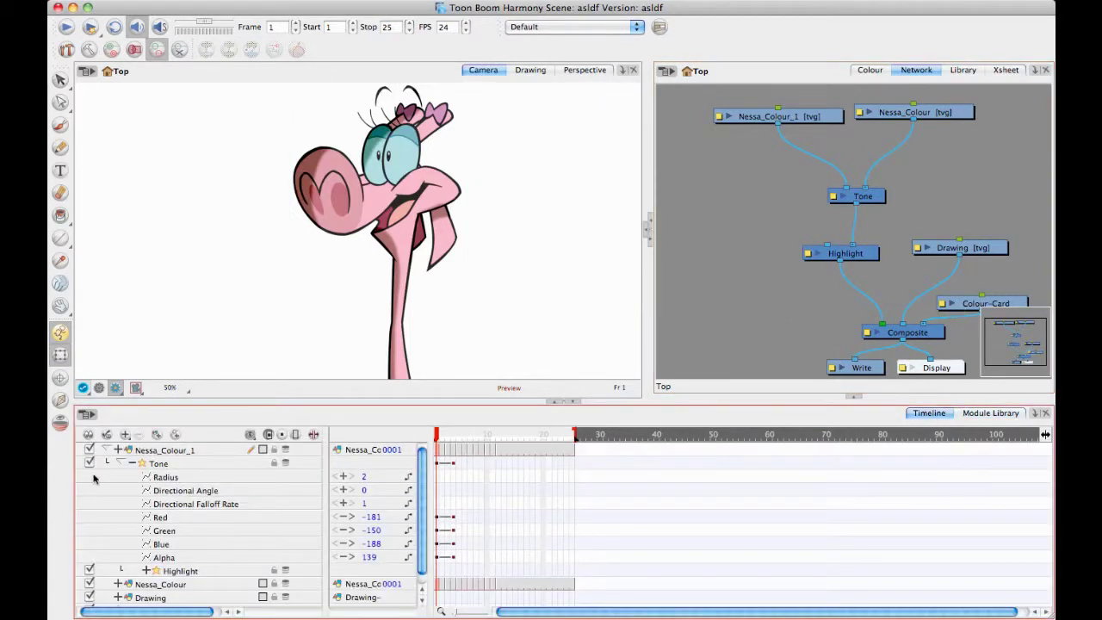
Step: Add a Drawing_1 layer and brush black shapes over Nessa's snout and head
{"action": "left_click", "coordinate": [130, 465]}
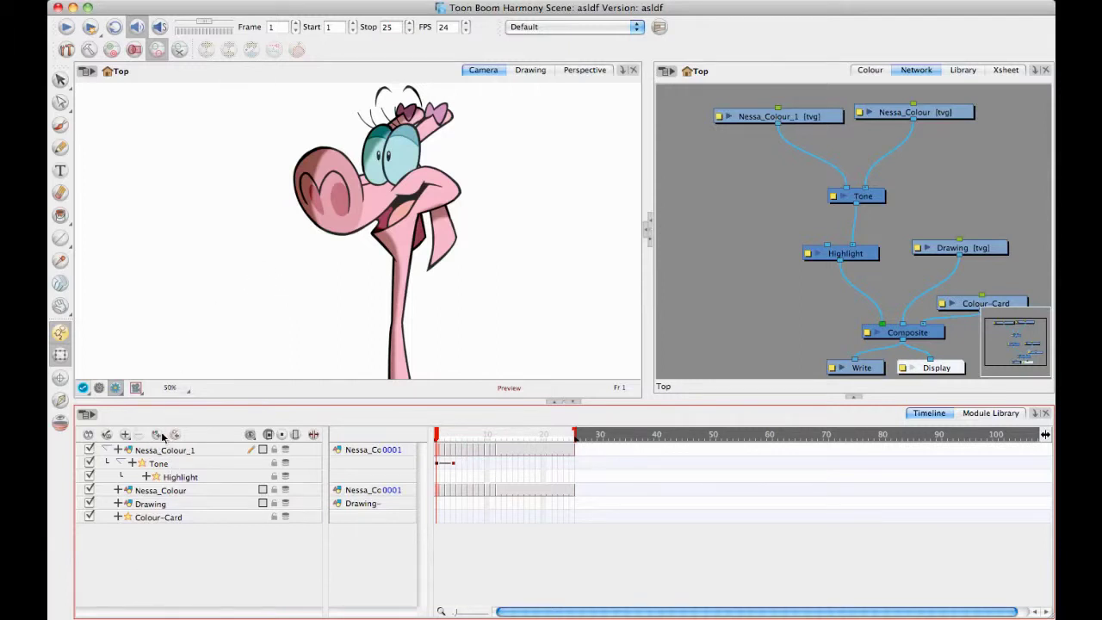
{"action": "left_click", "coordinate": [125, 434]}
{"action": "left_click", "coordinate": [60, 125]}
{"action": "mouse_move", "coordinate": [451, 185]}
{"action": "left_mouse_down"}
{"action": "mouse_move", "coordinate": [438, 177]}
{"action": "mouse_move", "coordinate": [470, 207]}
{"action": "left_mouse_up"}
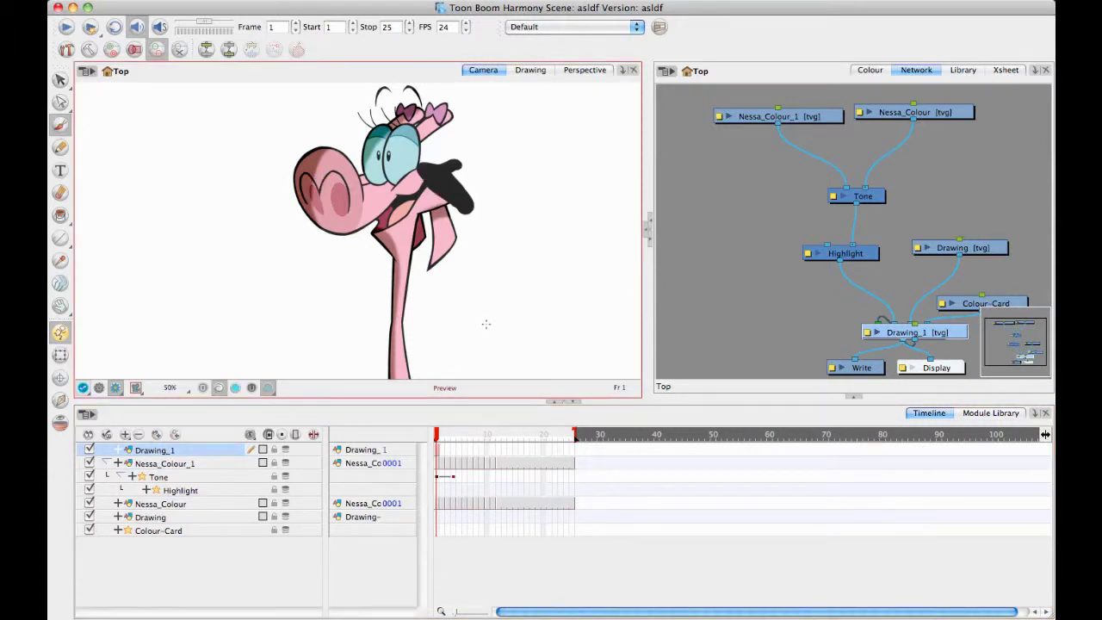
{"action": "left_click_drag", "start_coordinate": [913, 332], "coordinate": [756, 181]}
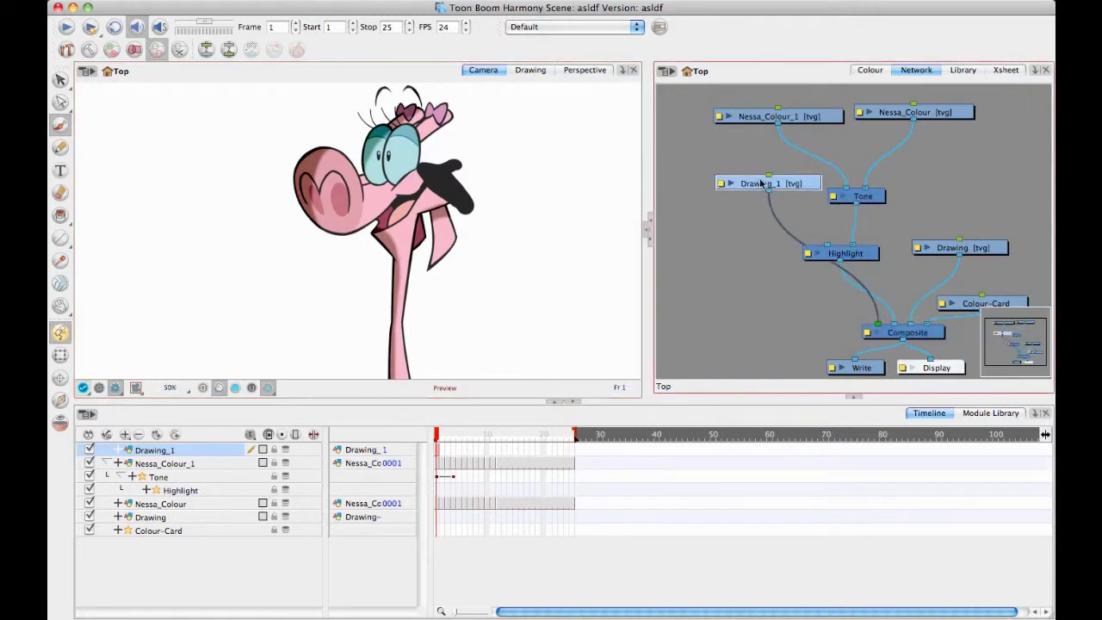
{"action": "left_click_drag", "start_coordinate": [458, 103], "coordinate": [437, 129]}
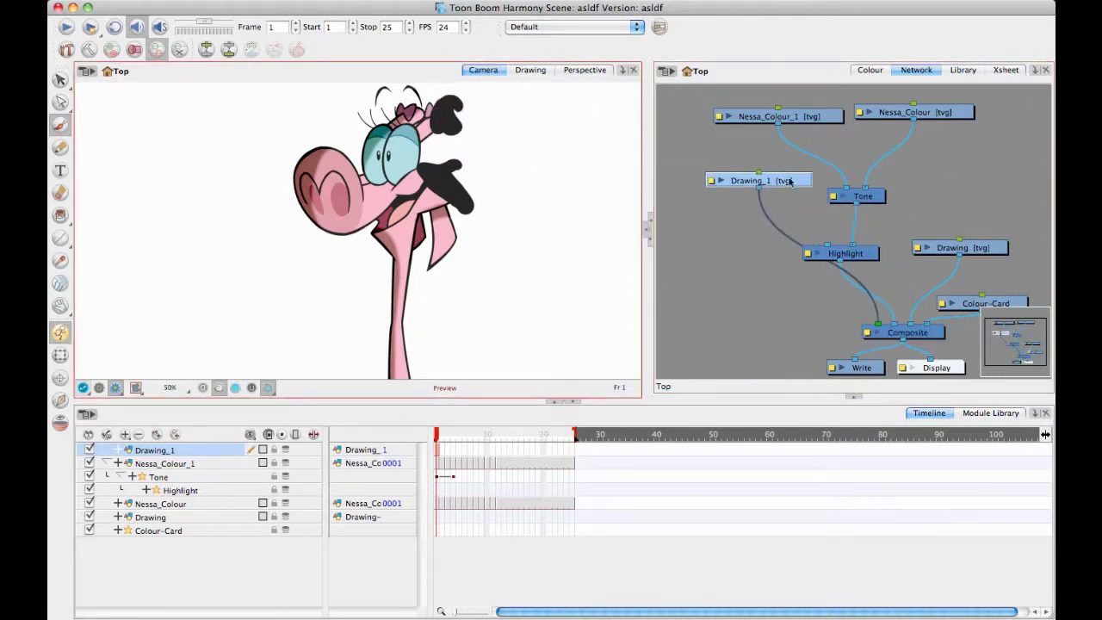
Step: Connect Drawing_1's output to the Highlight node's matte input
{"action": "left_click_drag", "start_coordinate": [876, 326], "coordinate": [816, 253]}
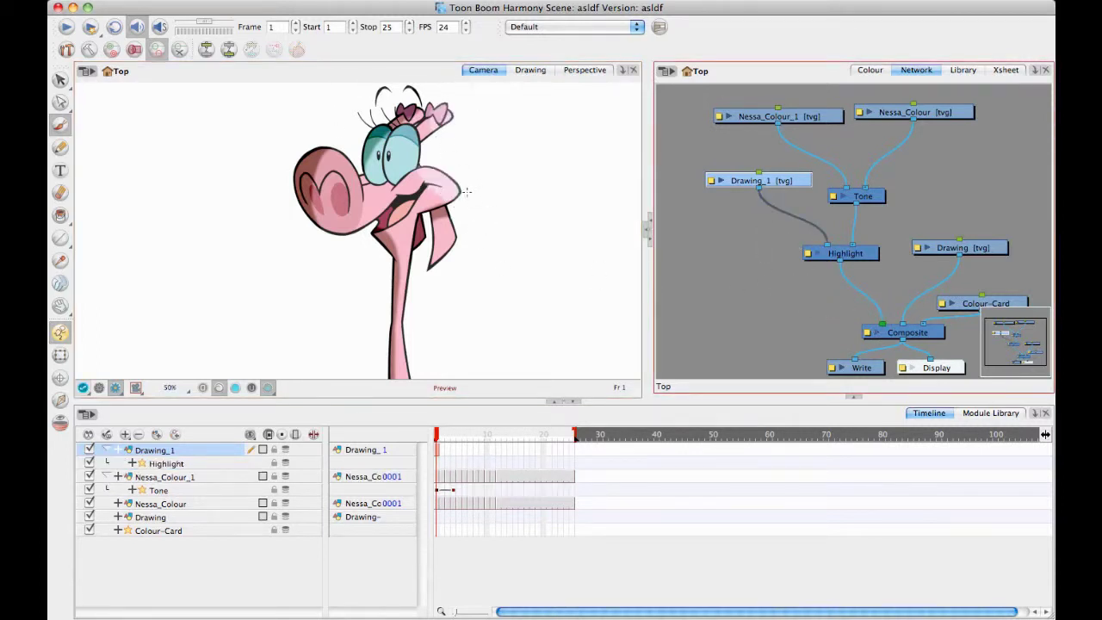
{"action": "scroll", "coordinate": [464, 191], "scroll_direction": "up", "scroll_amount": 4}
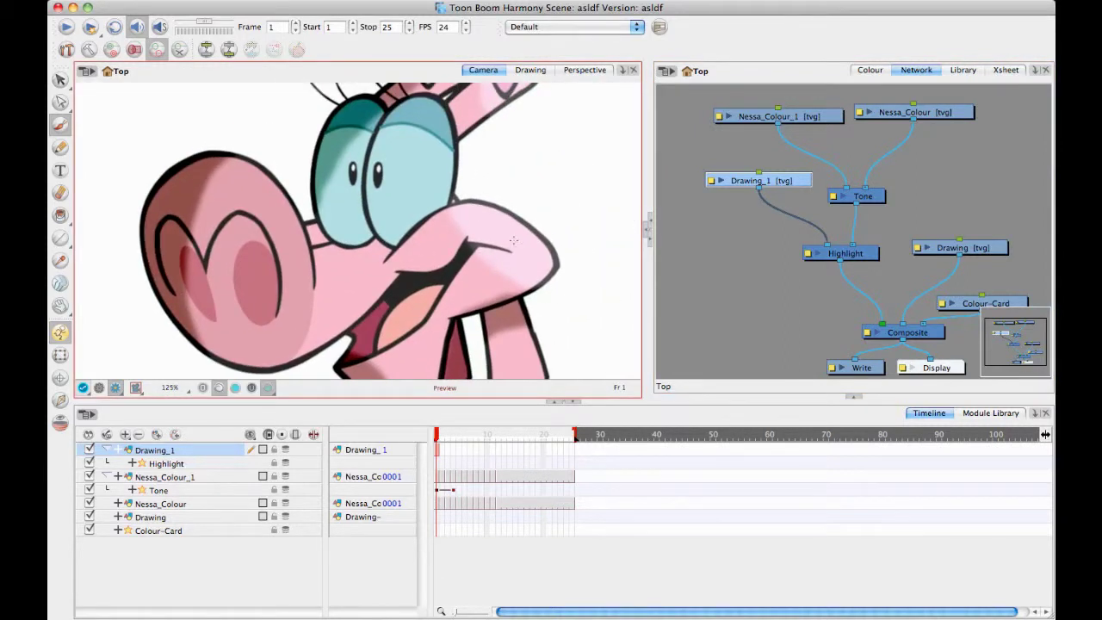
{"action": "left_click_drag", "start_coordinate": [162, 289], "coordinate": [193, 330]}
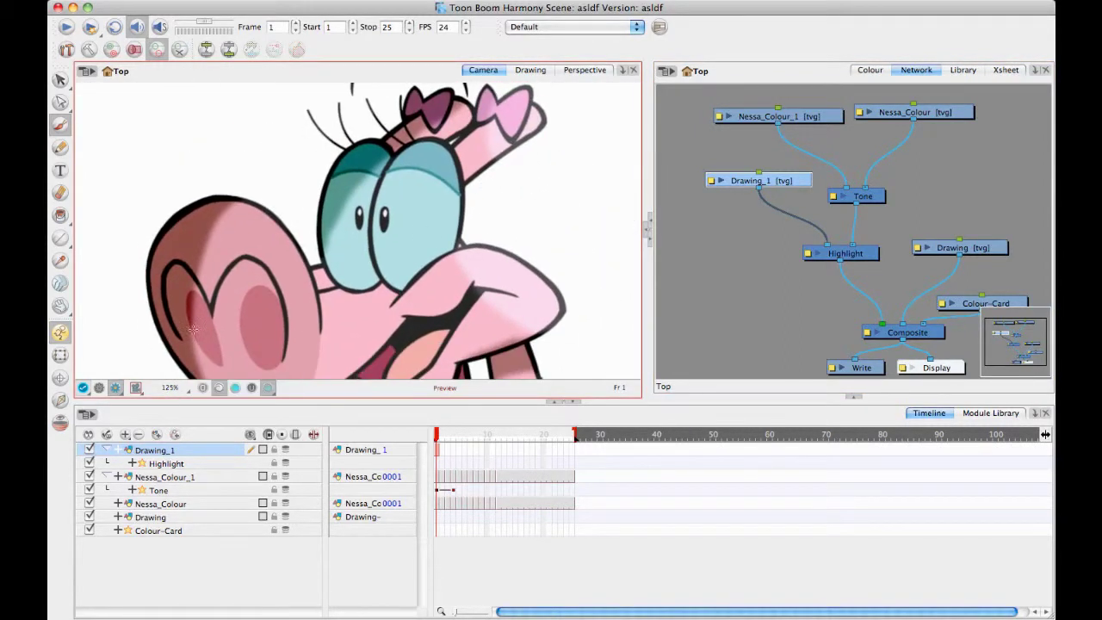
{"action": "scroll", "coordinate": [420, 272], "scroll_direction": "down", "scroll_amount": 4}
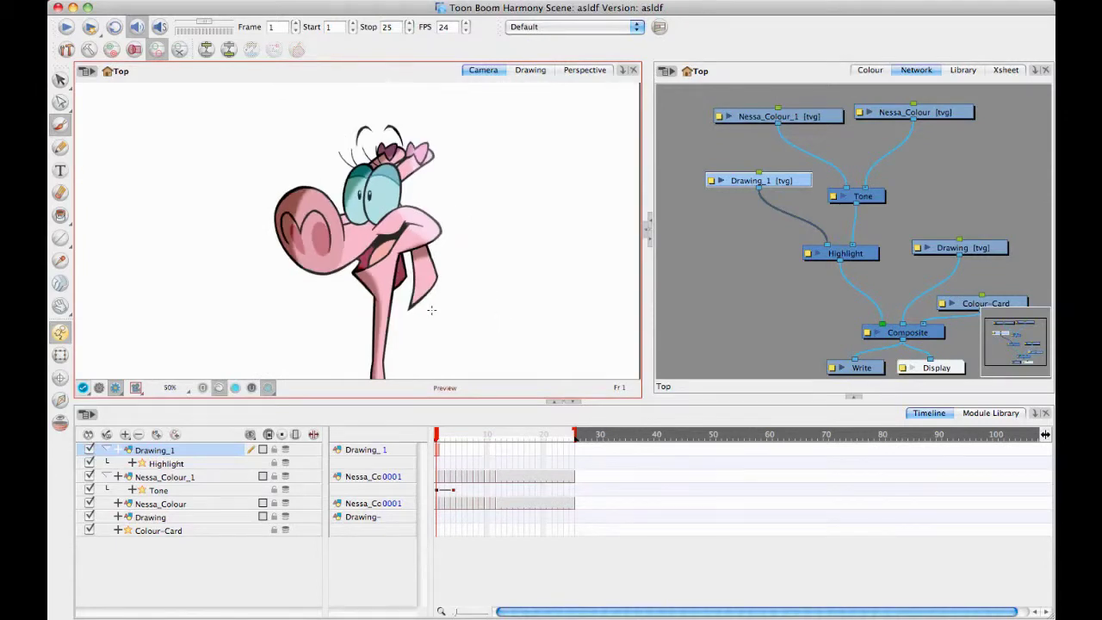
Step: In the Highlight node's properties, rename it to Highlight_ and set the Radial blur radius to 13.3
{"action": "double_click", "coordinate": [837, 254]}
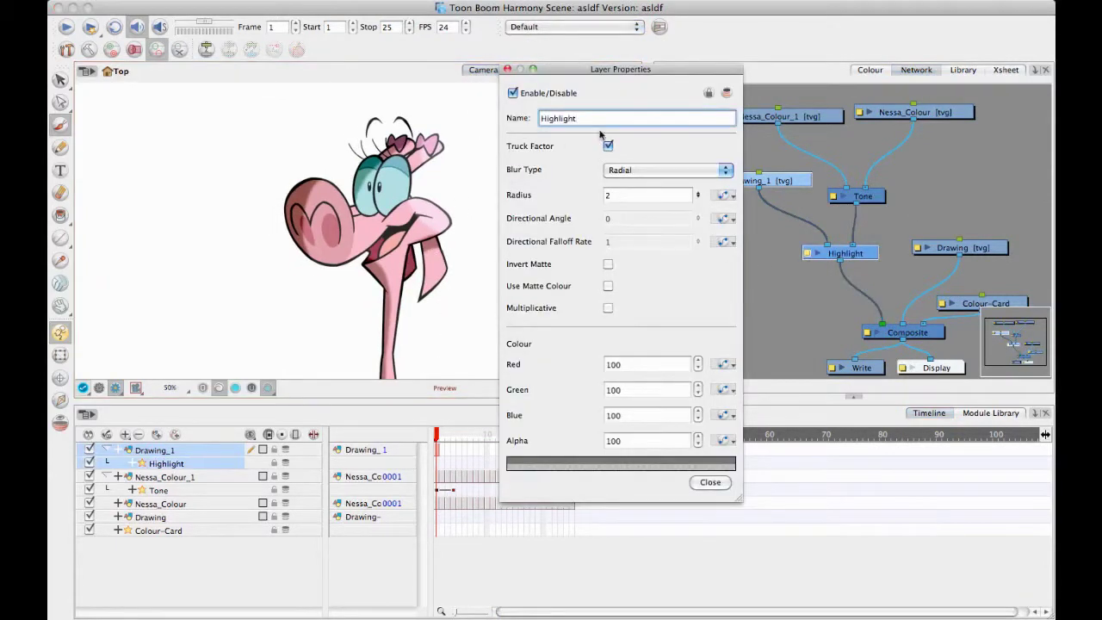
{"action": "type", "text": "_"}
{"action": "left_click_drag", "start_coordinate": [645, 74], "coordinate": [786, 82]}
{"action": "left_click", "coordinate": [444, 224]}
{"action": "scroll", "coordinate": [500, 223], "scroll_direction": "up", "scroll_amount": 1}
{"action": "scroll", "coordinate": [500, 223], "scroll_direction": "up", "scroll_amount": 3}
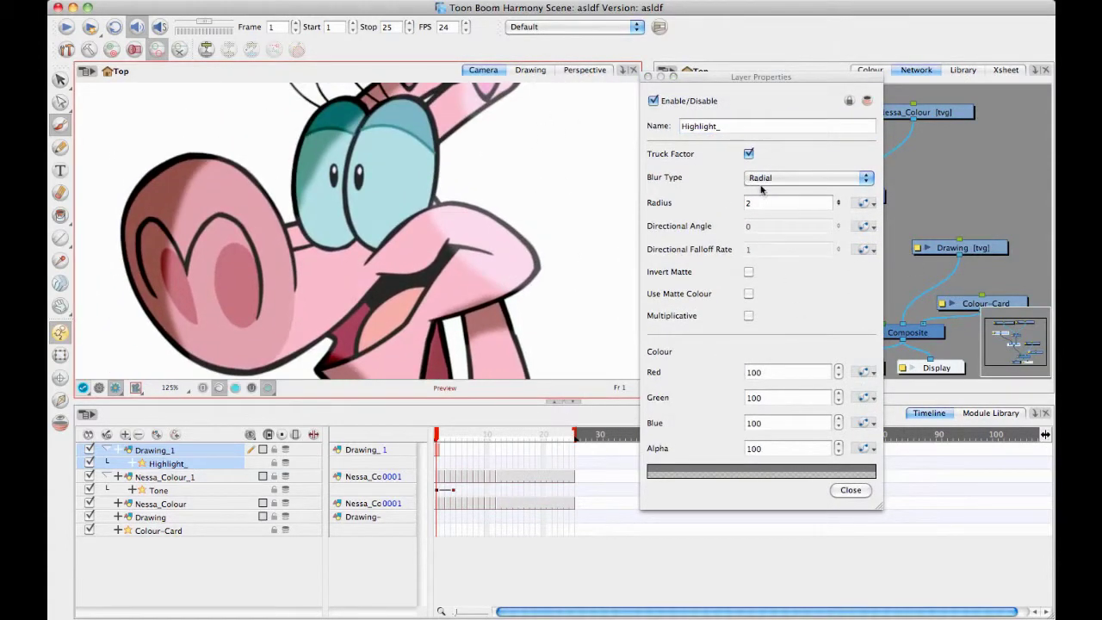
{"action": "left_click", "coordinate": [838, 205]}
{"action": "left_click", "coordinate": [838, 205]}
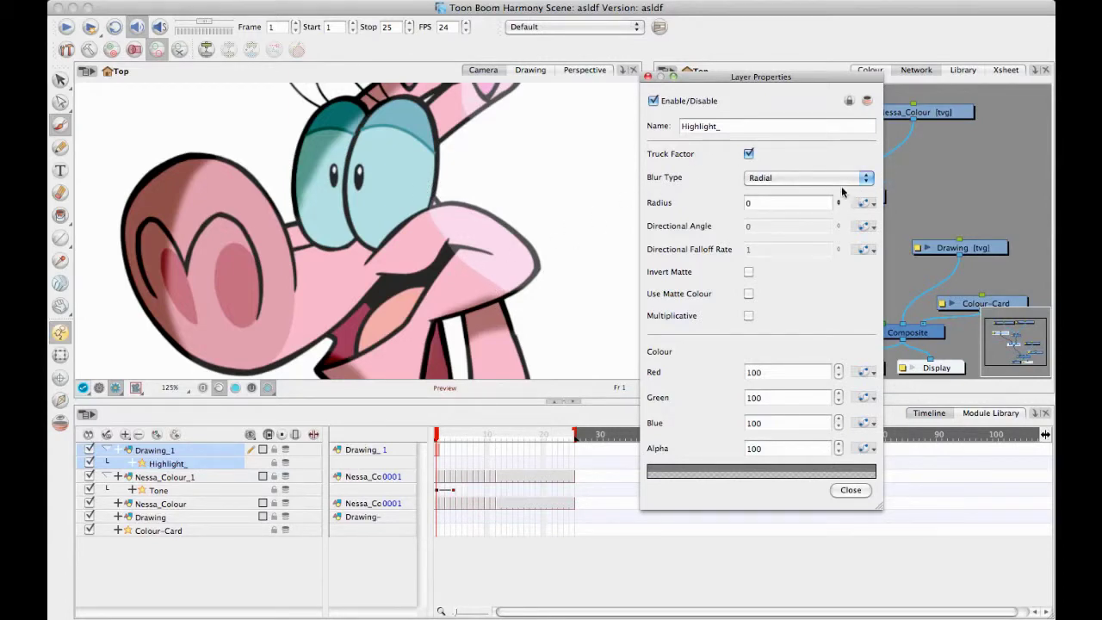
{"action": "left_click_drag", "start_coordinate": [840, 204], "coordinate": [702, 269]}
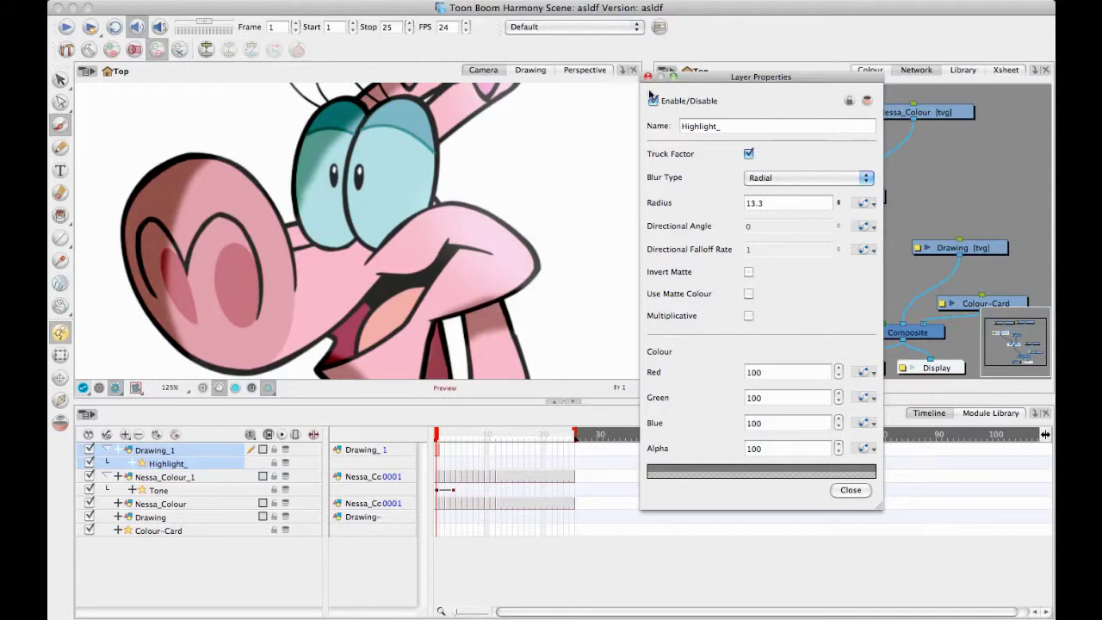
{"action": "left_click", "coordinate": [649, 76]}
{"action": "scroll", "coordinate": [527, 236], "scroll_direction": "down", "scroll_amount": 5}
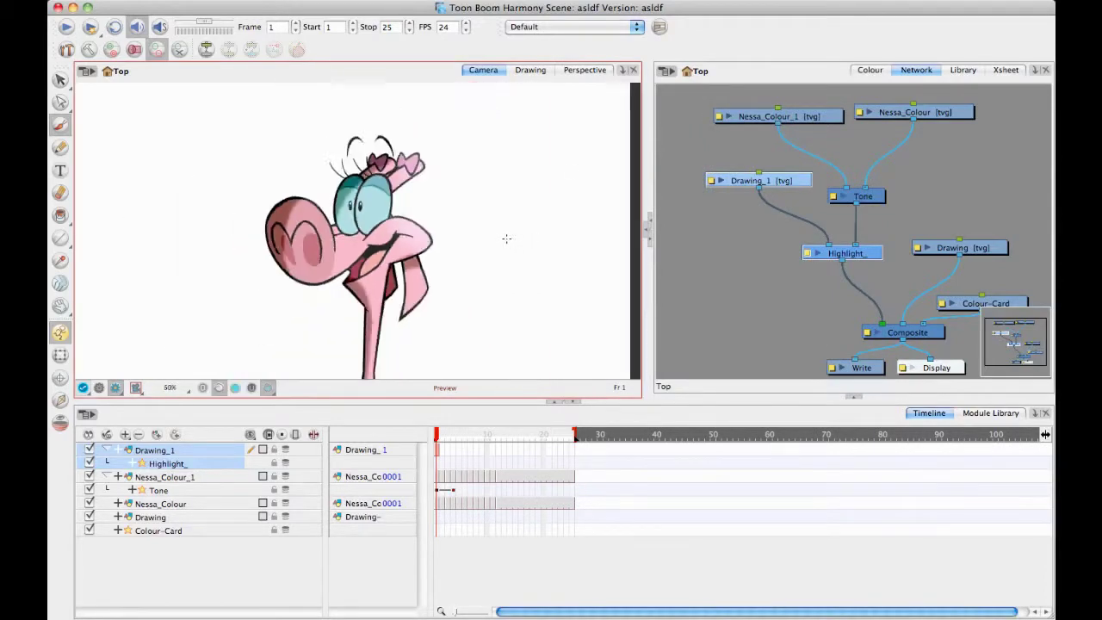